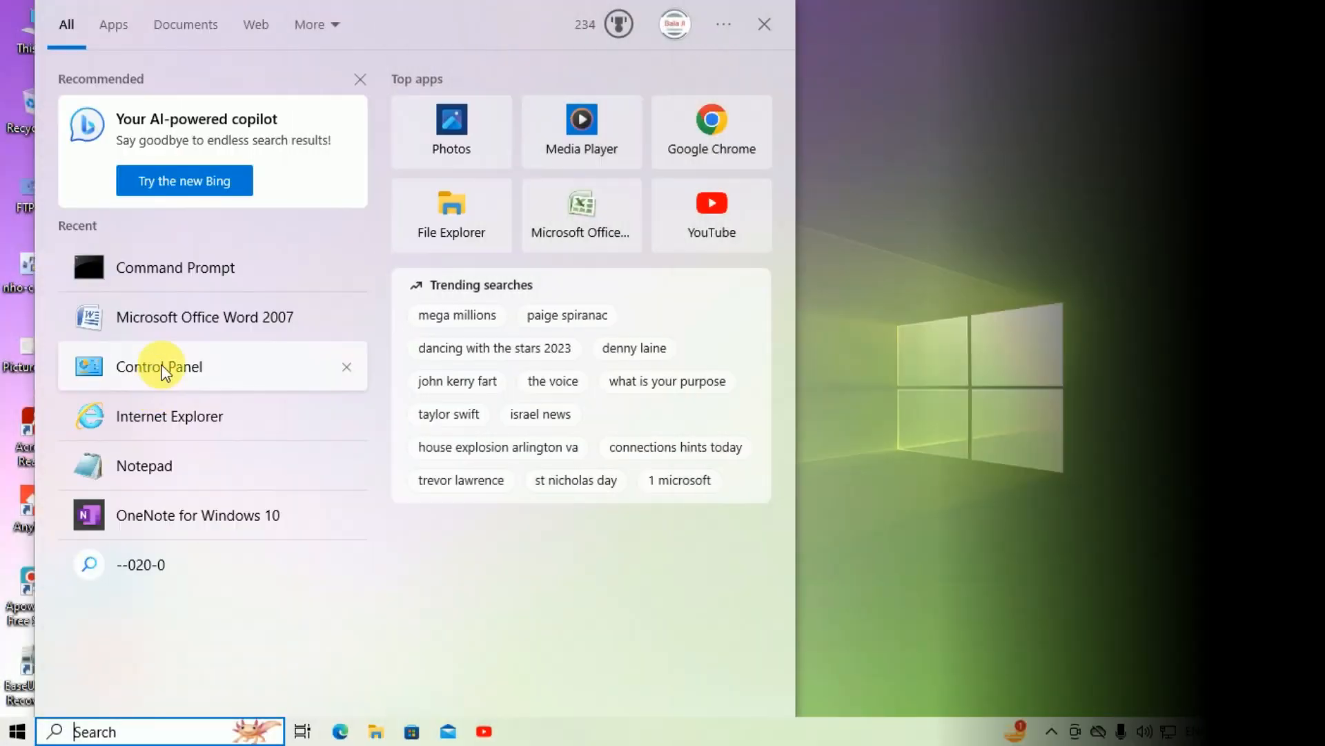
# Step: Open Control Panel from the Start menu's recent items, showing All Control Panel Items
pyautogui.click(165, 369)
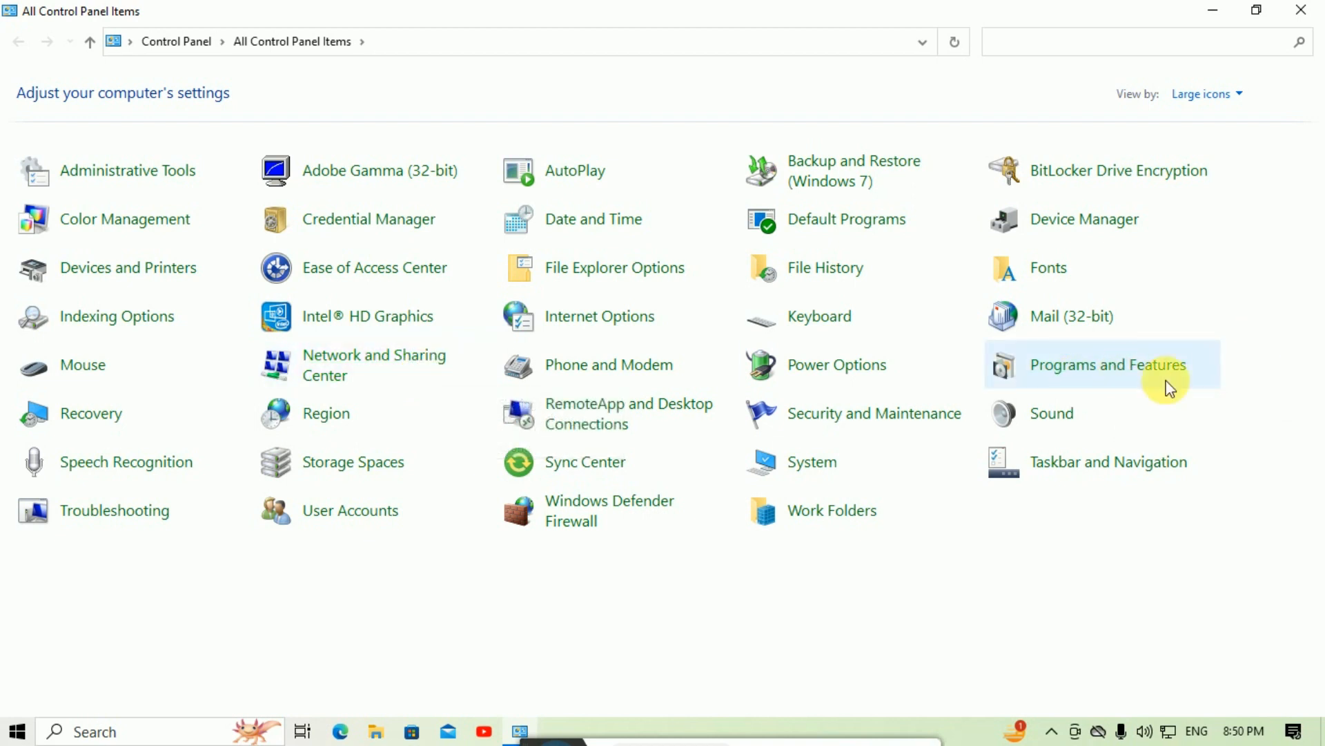
# Step: In Windows Features, enable Internet Information Services with FTP Server, FTP Extensibility and FTP Service
pyautogui.click(1219, 365)
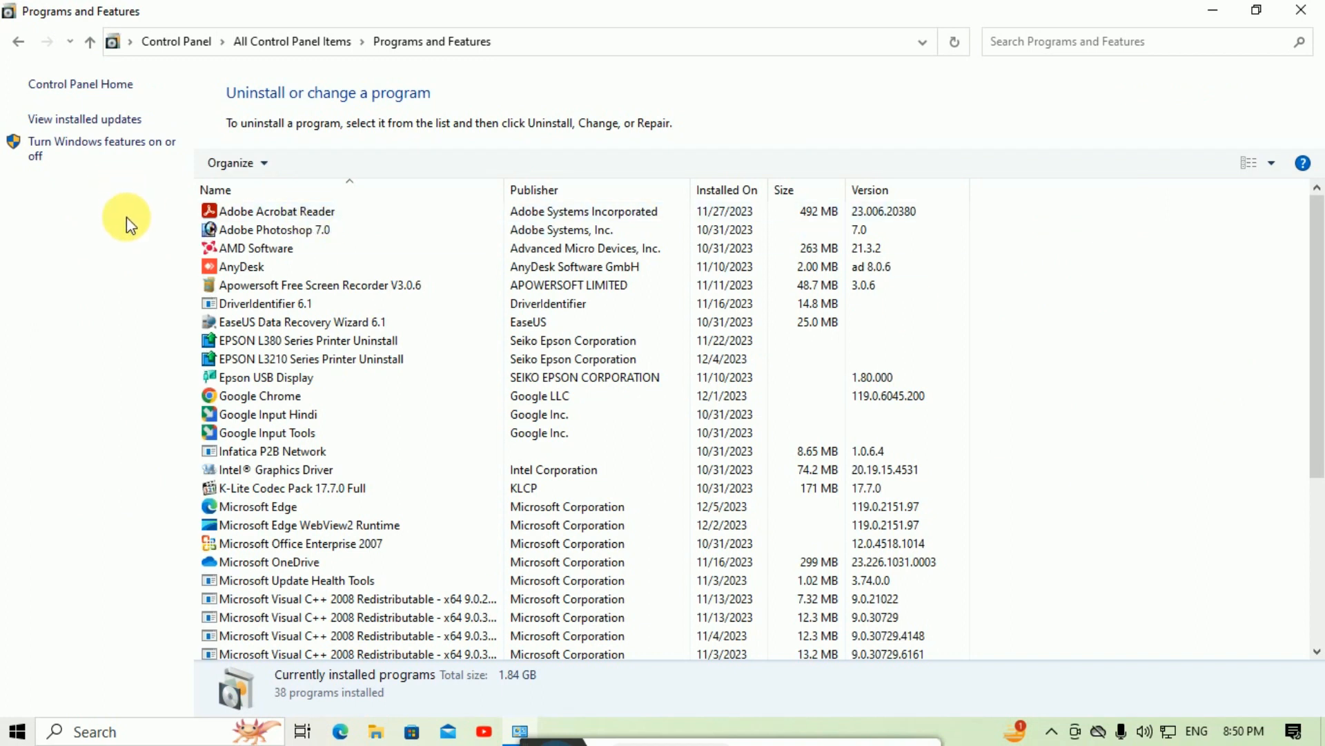
pyautogui.click(84, 153)
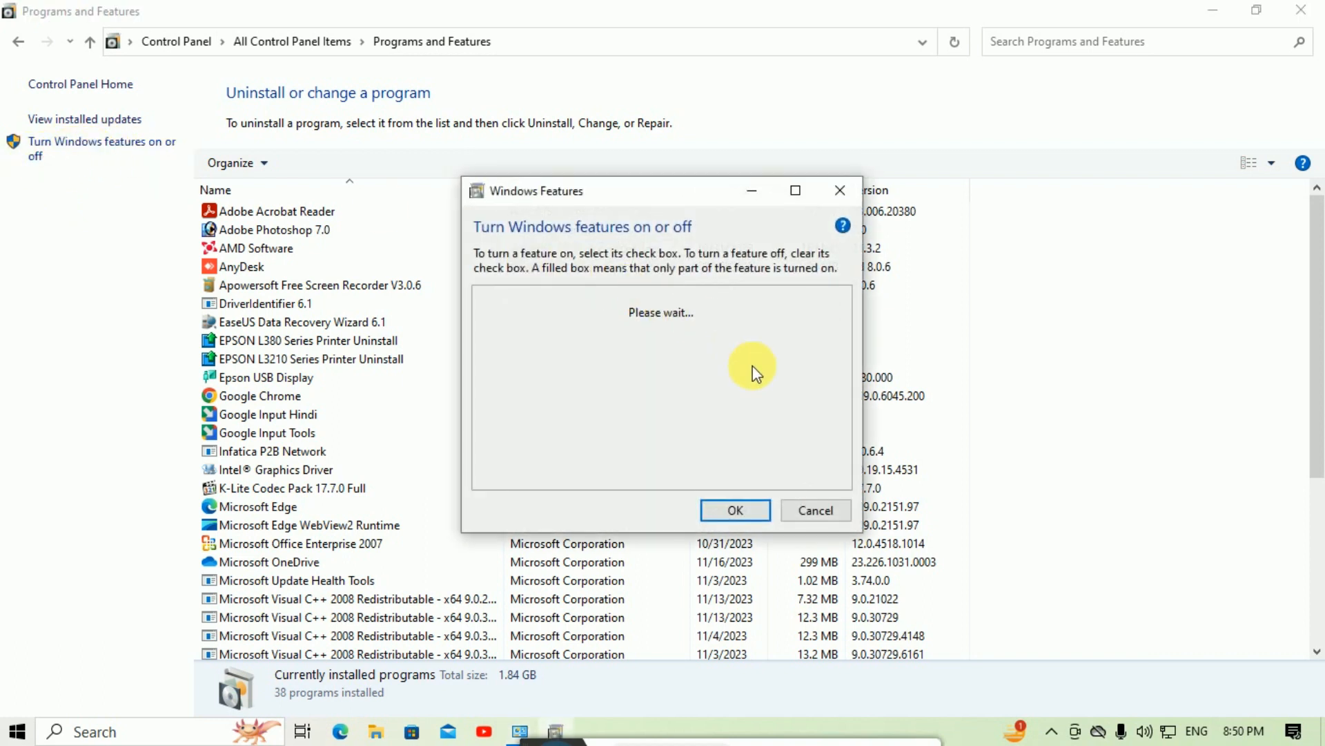
pyautogui.moveTo(713, 199); pyautogui.dragTo(491, 166)
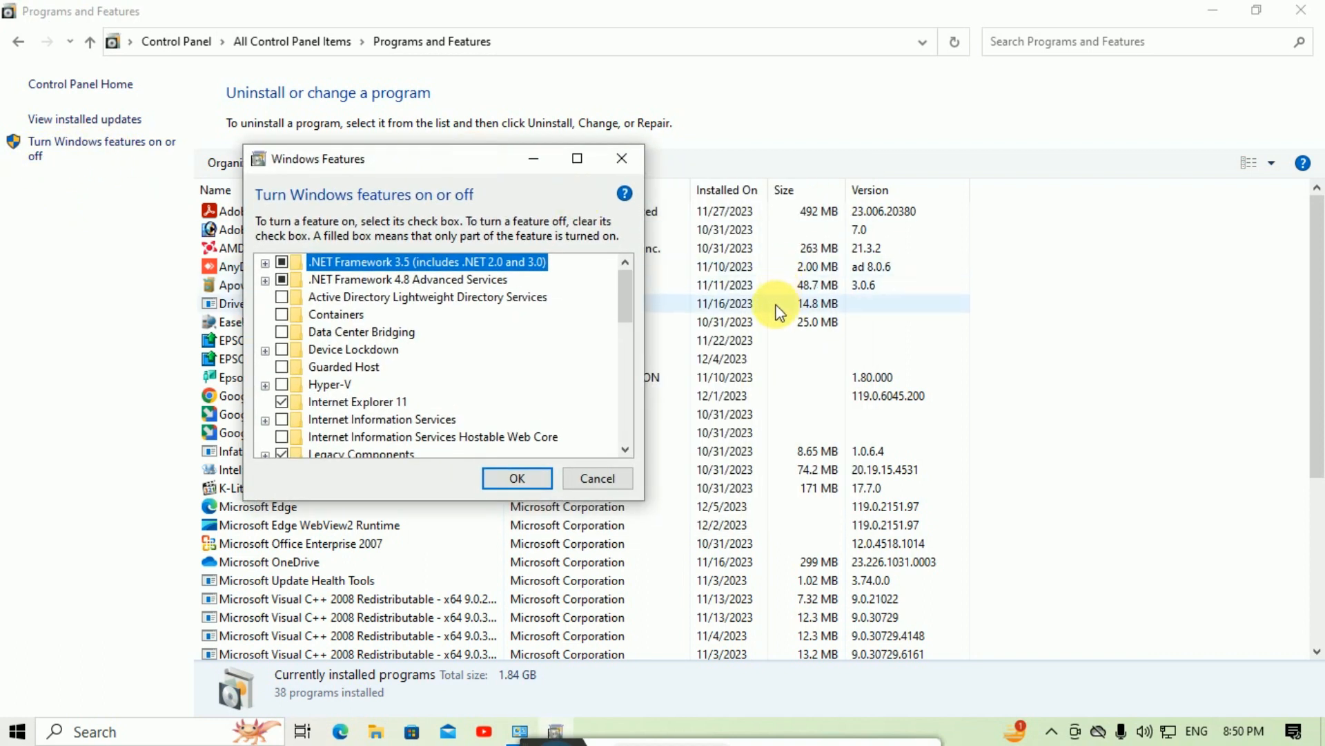
pyautogui.scroll(-2, 624, 313)
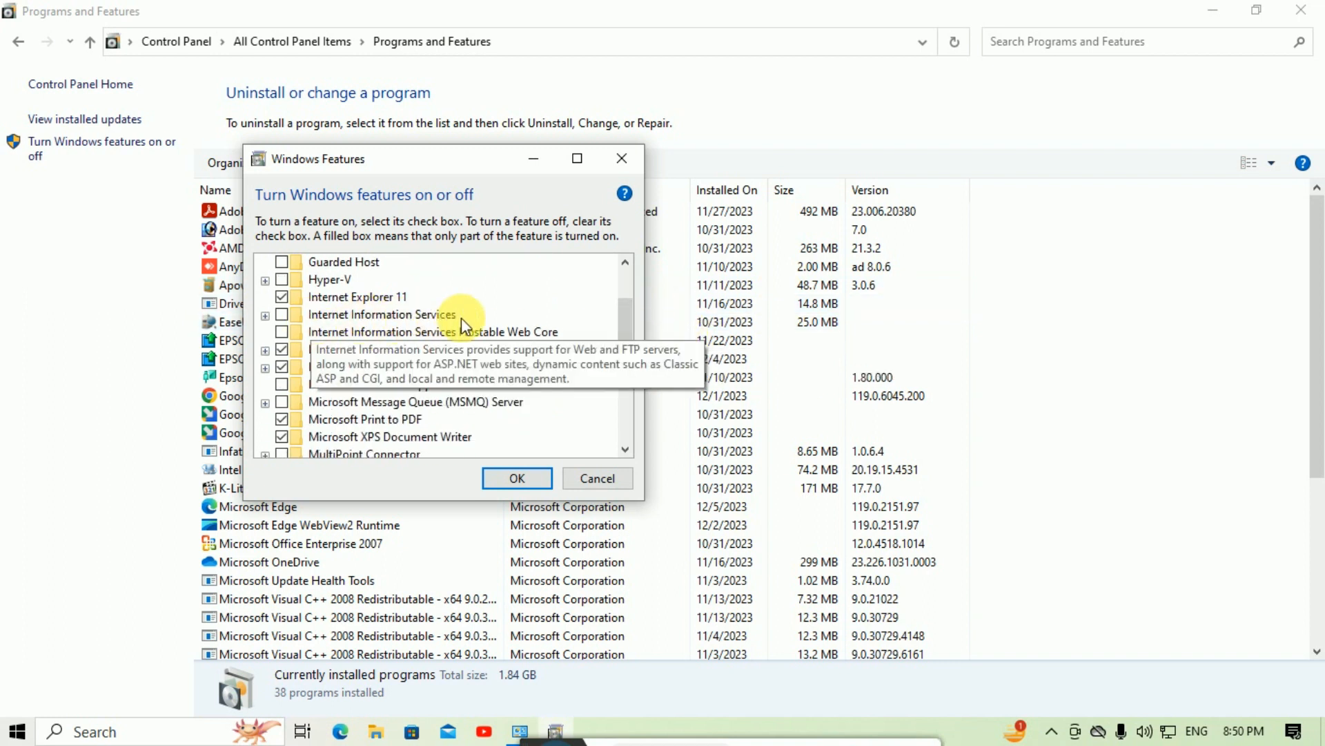
pyautogui.click(281, 315)
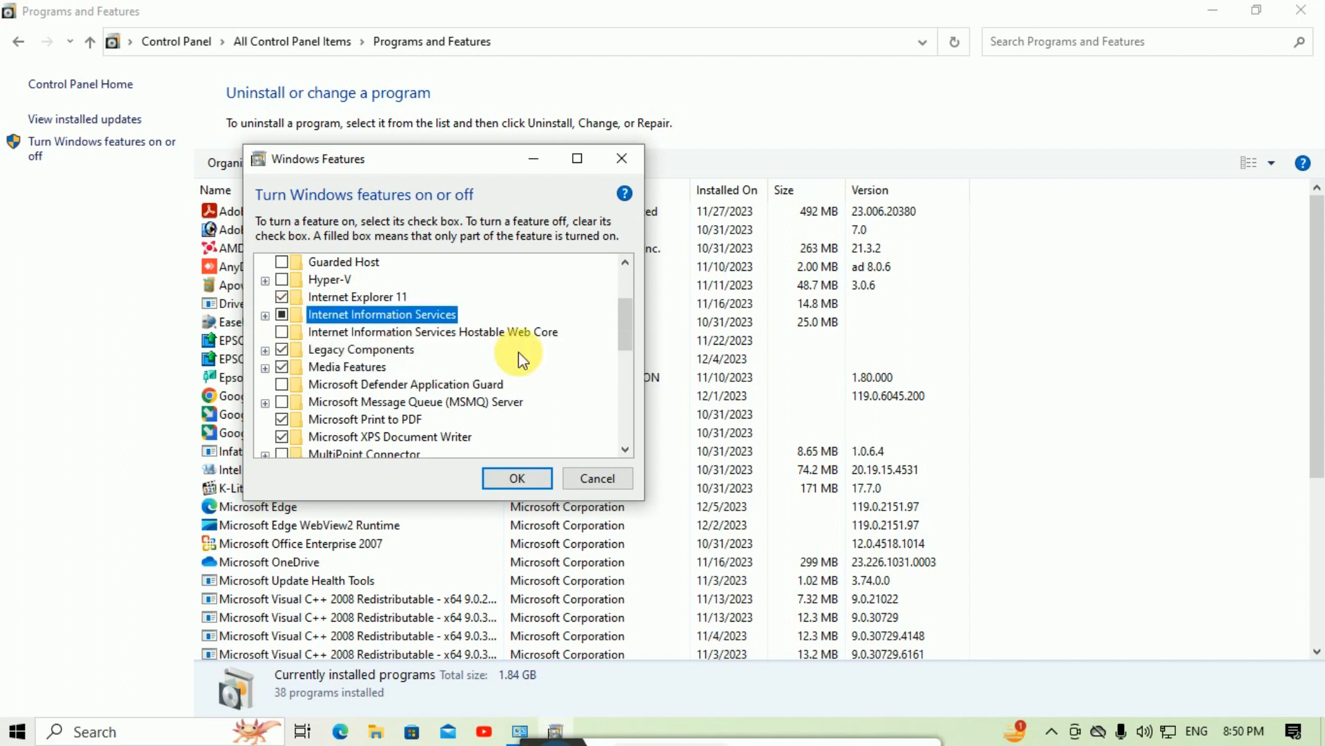
pyautogui.click(265, 316)
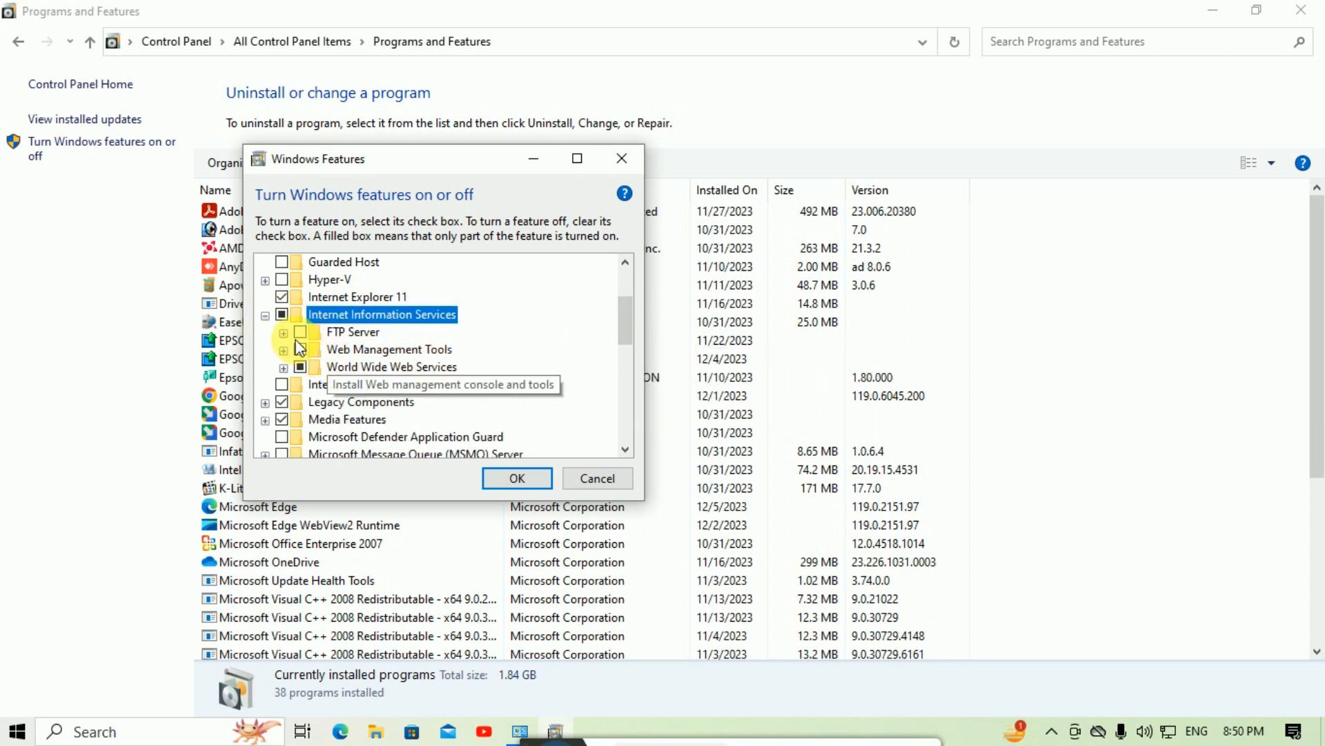
pyautogui.click(283, 333)
pyautogui.click(301, 332)
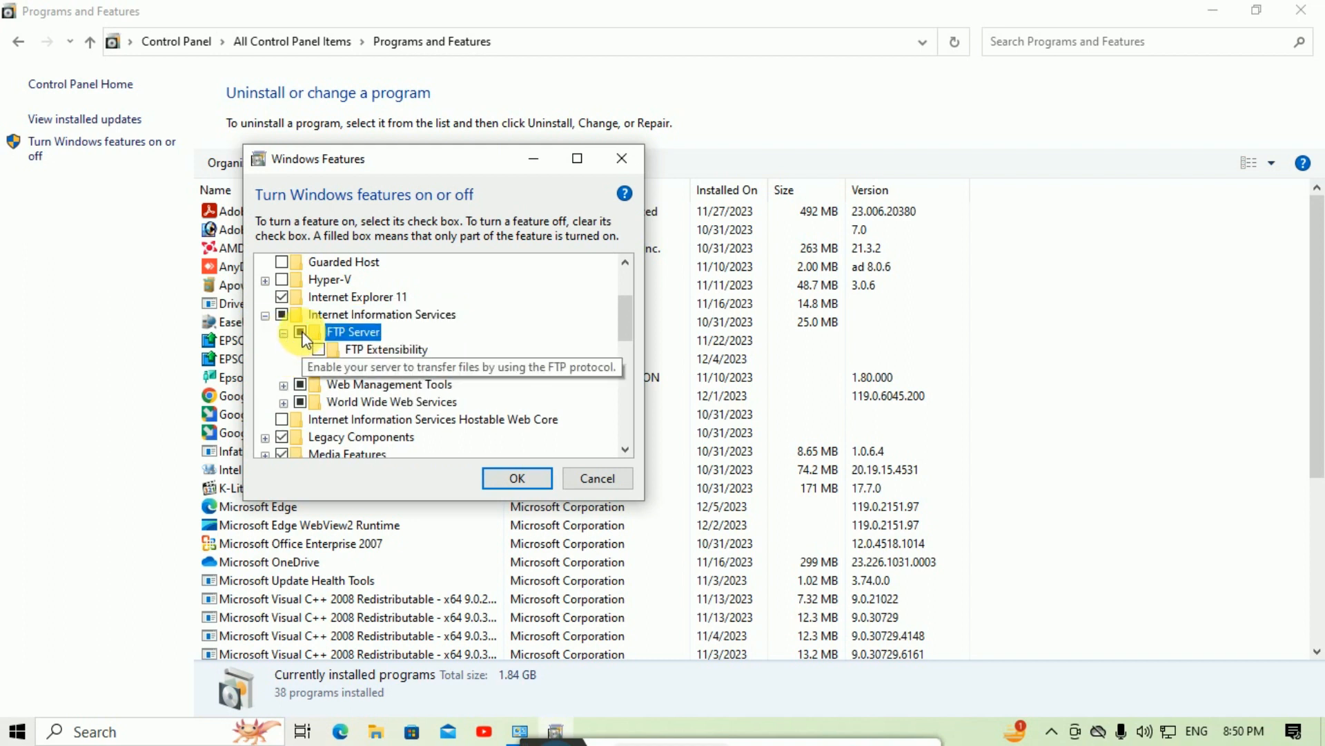
pyautogui.click(318, 349)
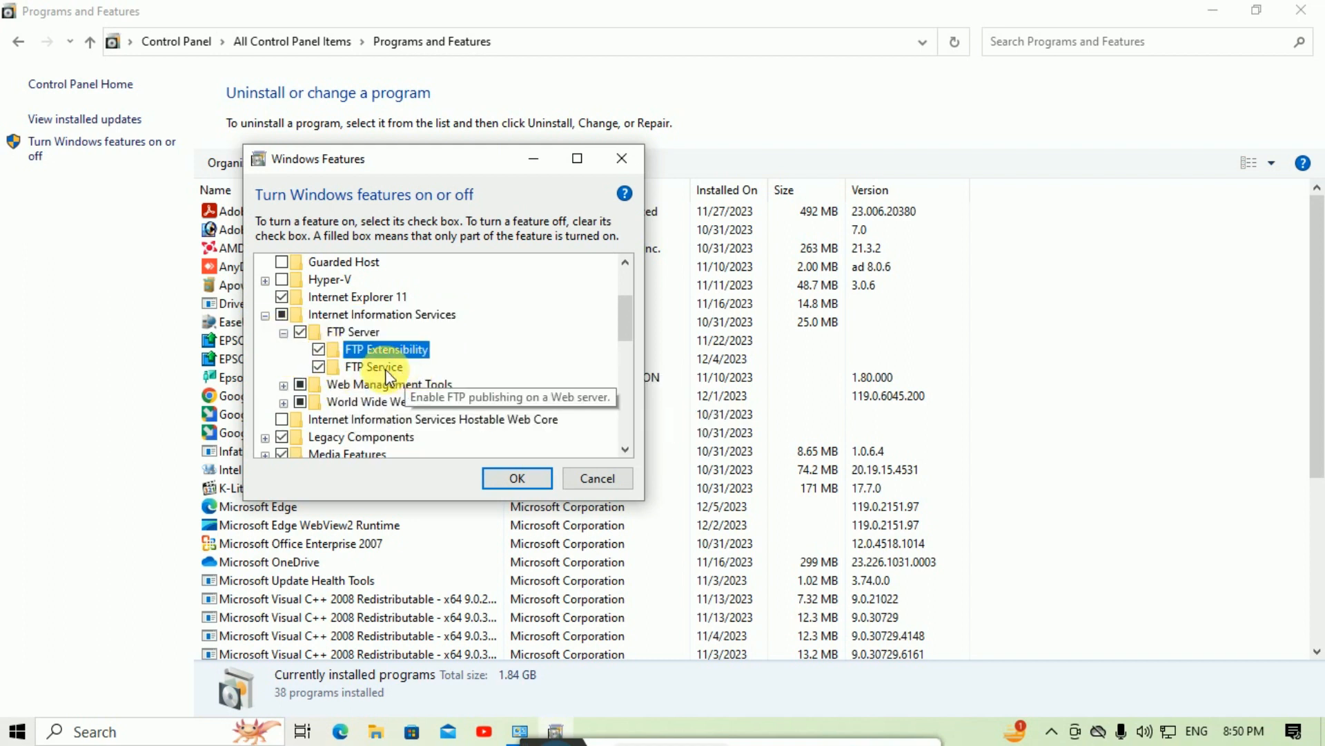
# Step: Apply the Windows Features changes and close the window once installation completes
pyautogui.click(517, 480)
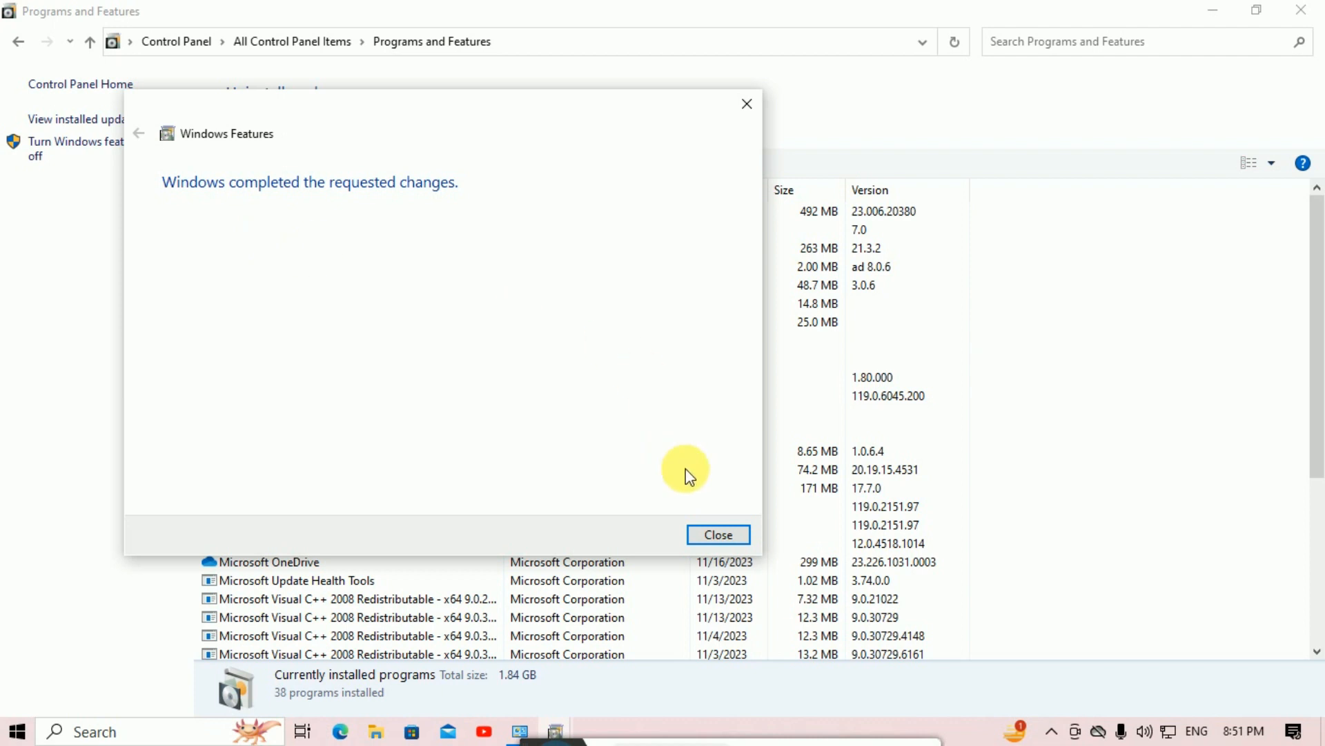
pyautogui.click(726, 532)
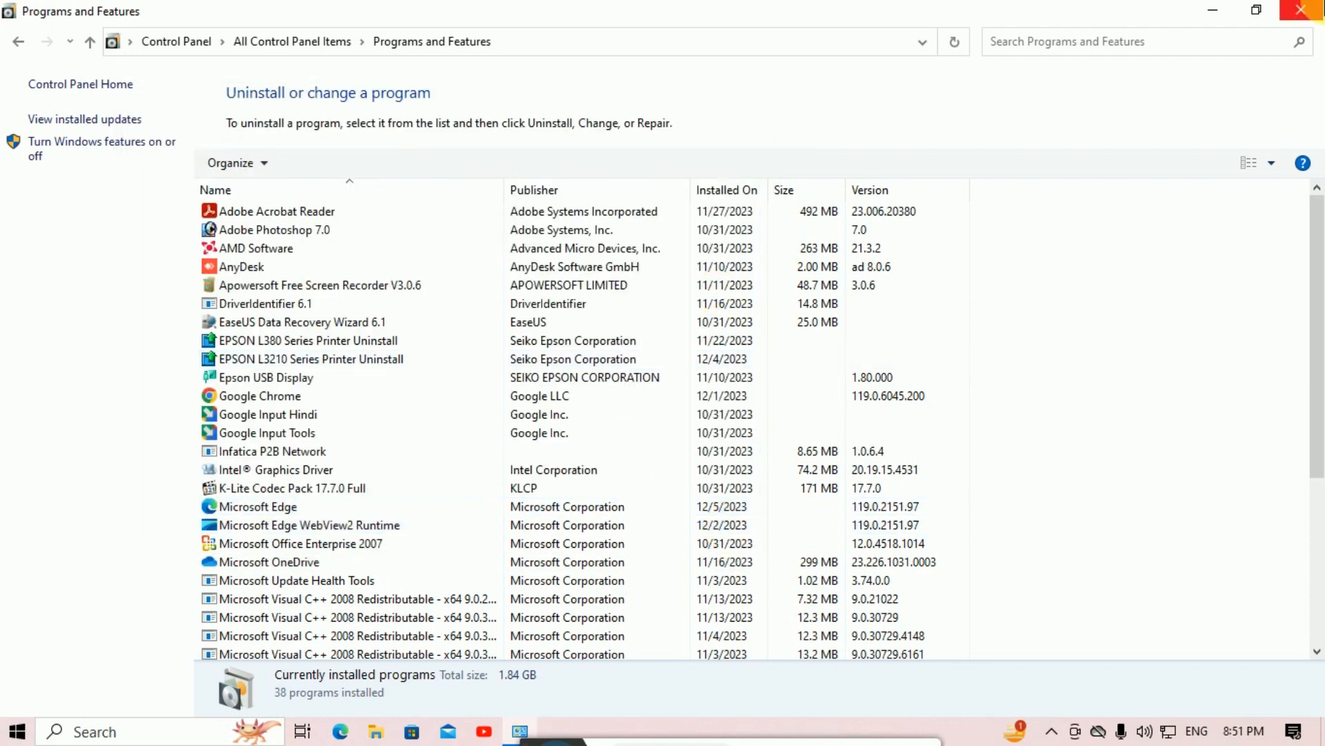
# Step: Launch IIS Manager from Control Panel's Administrative Tools
pyautogui.click(1302, 9)
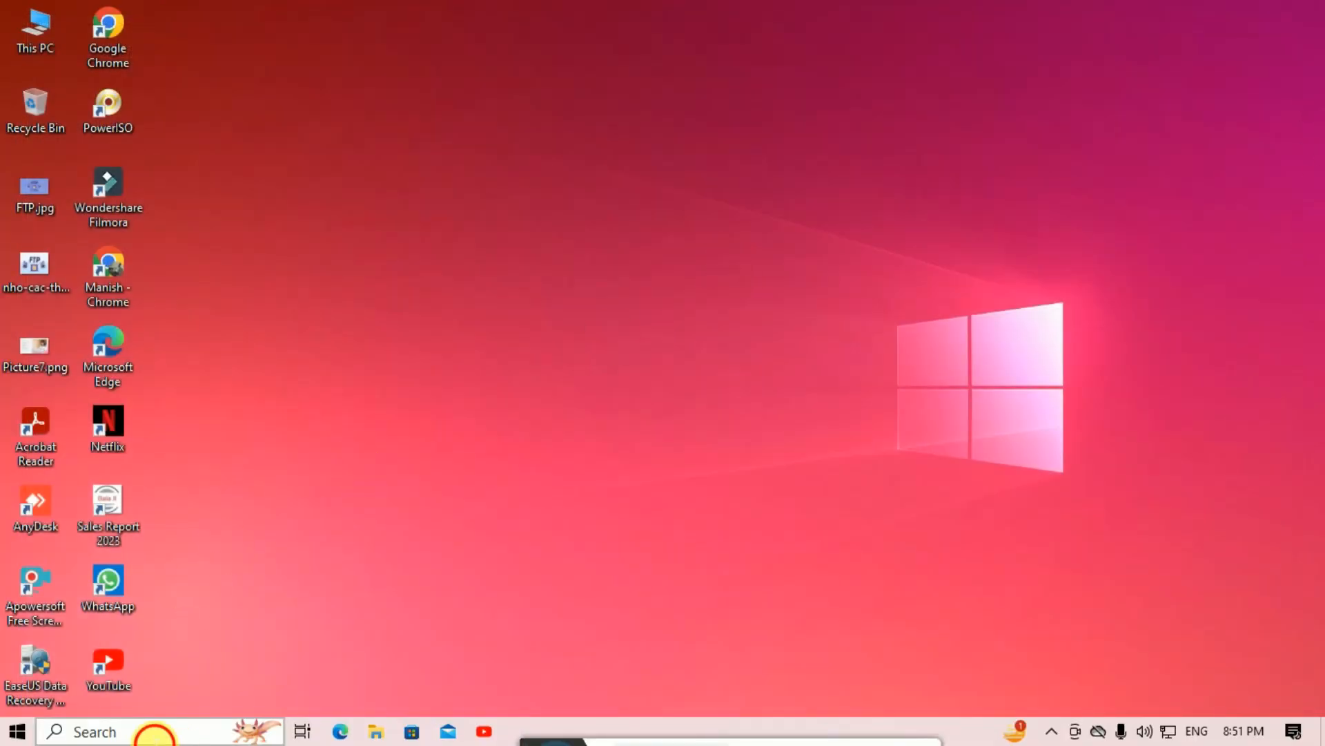
pyautogui.click(155, 734)
pyautogui.click(169, 368)
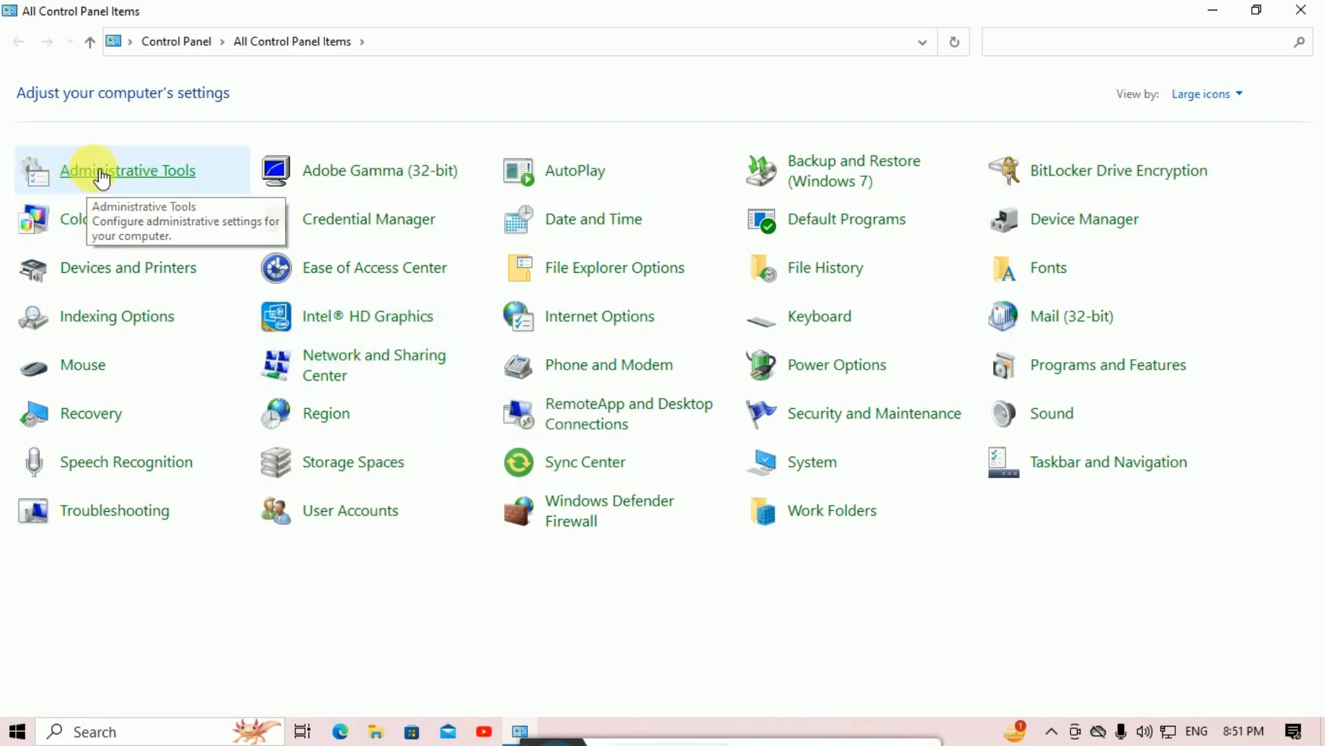
pyautogui.click(103, 178)
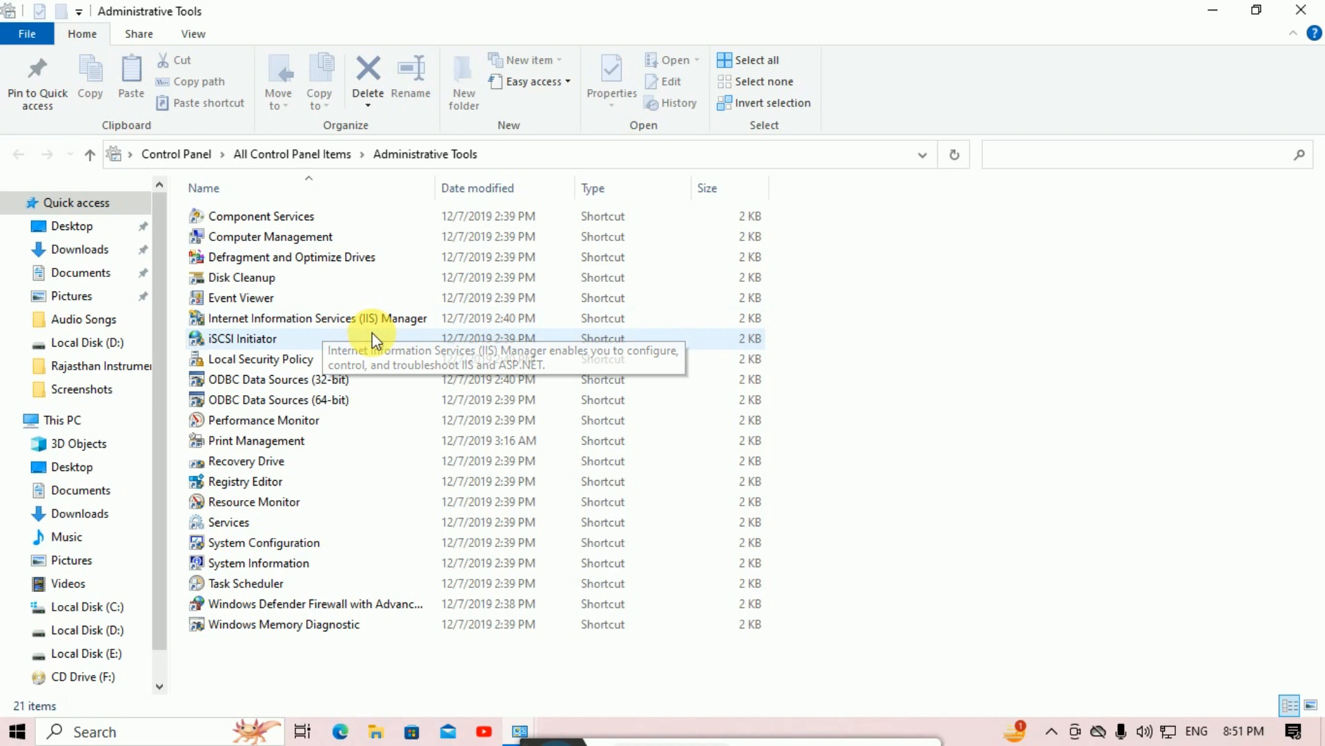
pyautogui.click(424, 321)
pyautogui.doubleClick(418, 319)
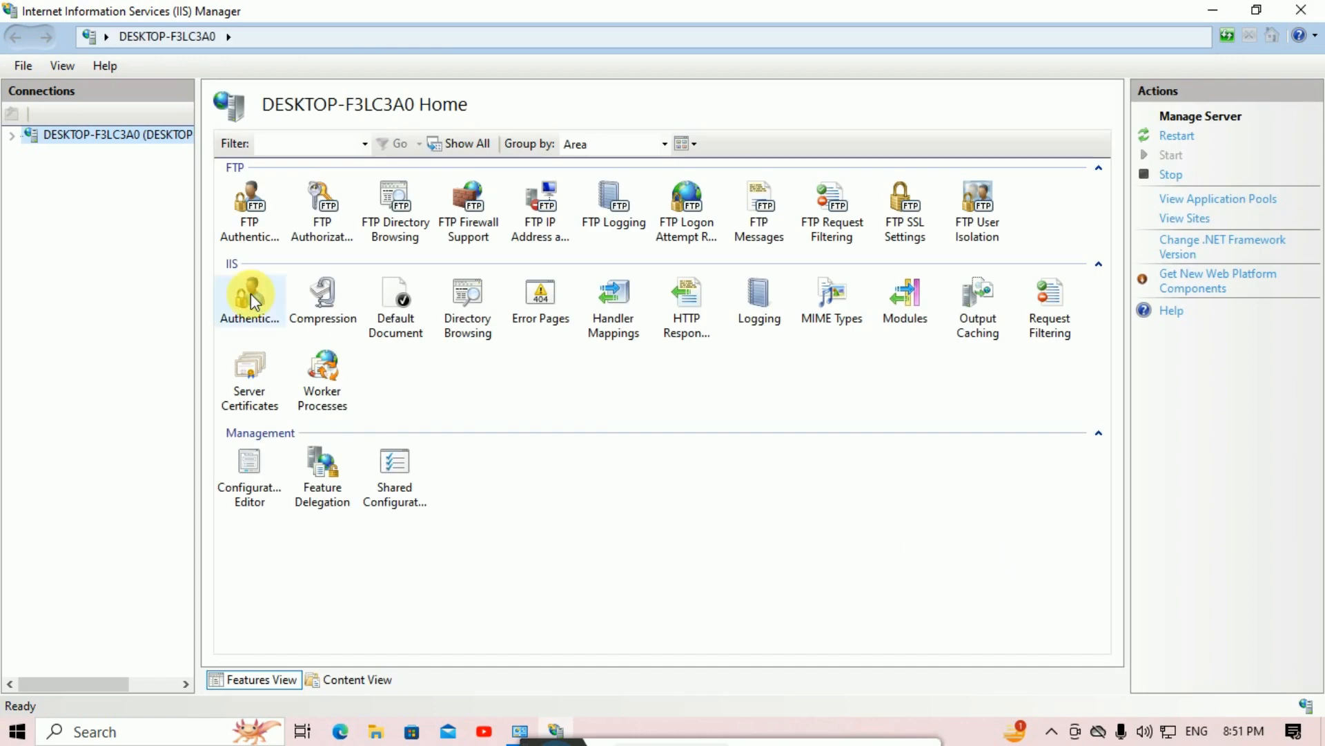
# Step: Expand the server's Sites node and start the Add FTP Site wizard
pyautogui.click(12, 135)
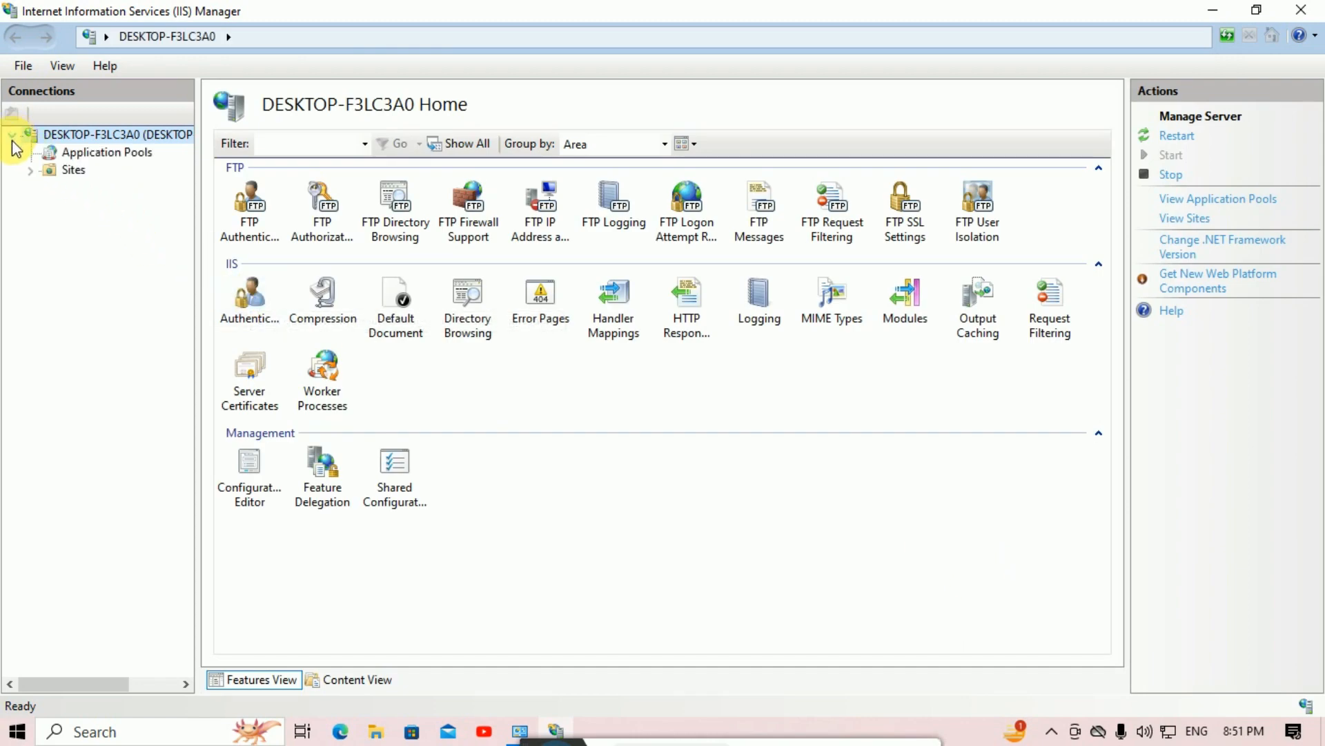
pyautogui.click(73, 171)
pyautogui.rightClick(73, 171)
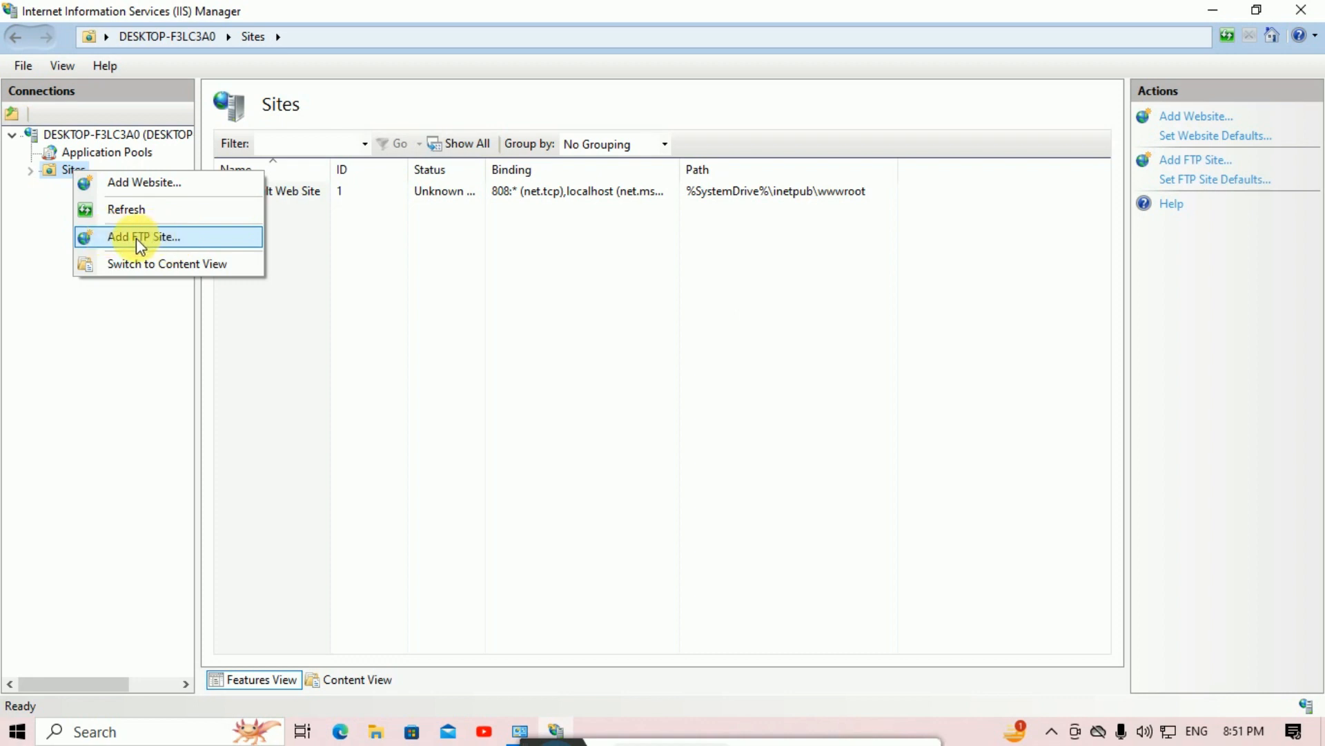
pyautogui.click(185, 245)
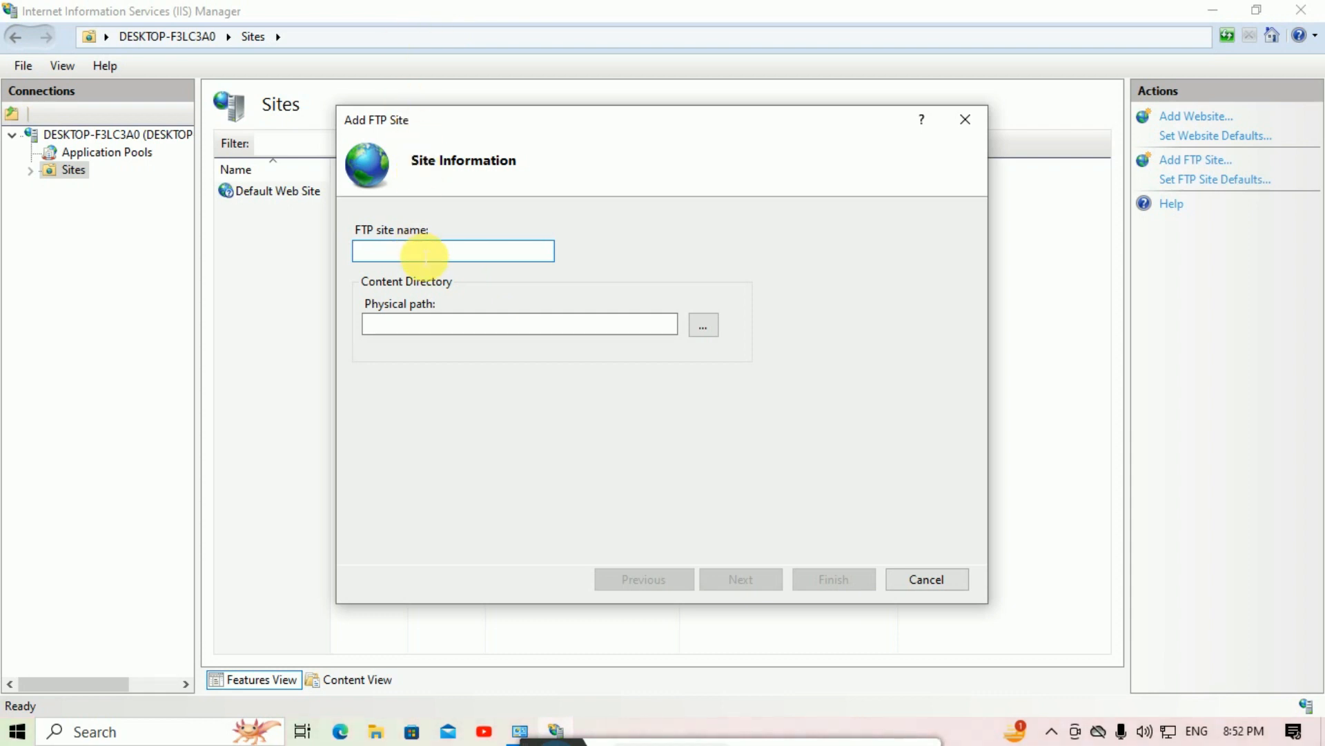
# Step: Name the FTP site 'Home' with physical path E:\My Documents and continue to binding settings
pyautogui.write('Home')
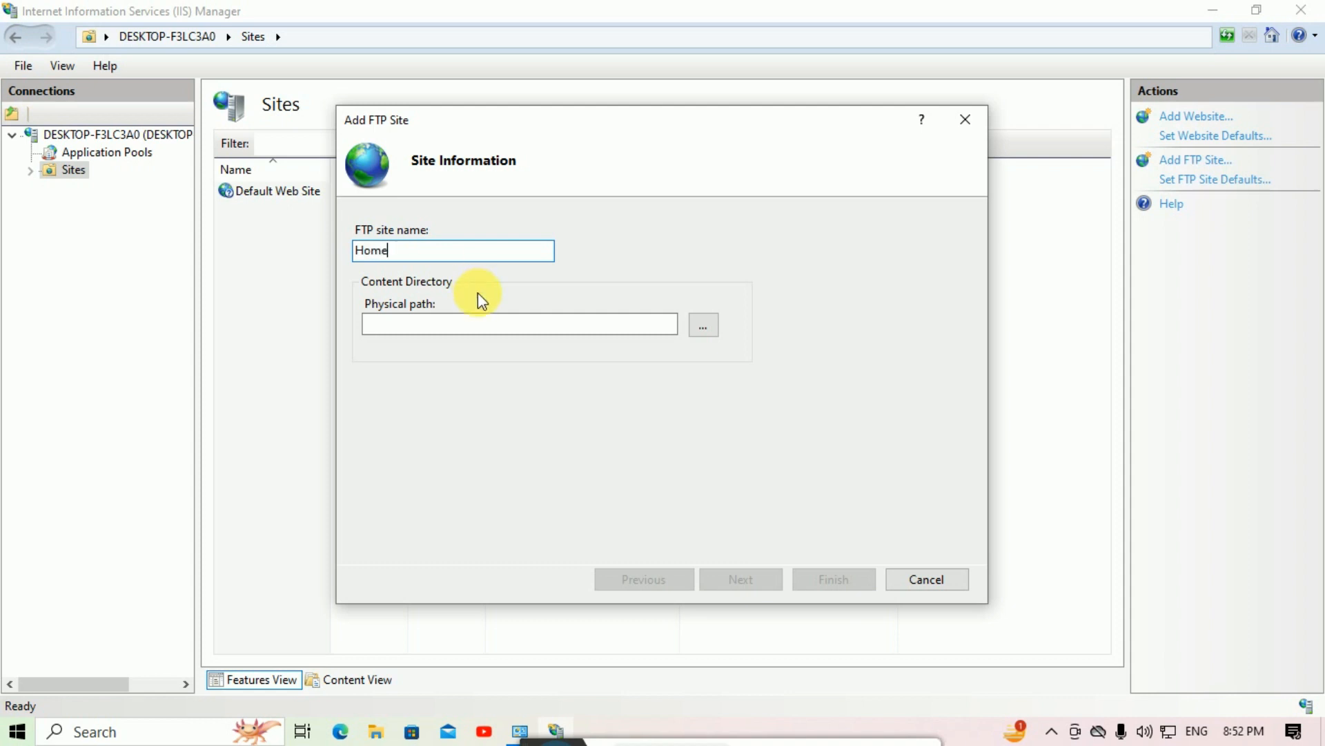
pyautogui.click(600, 333)
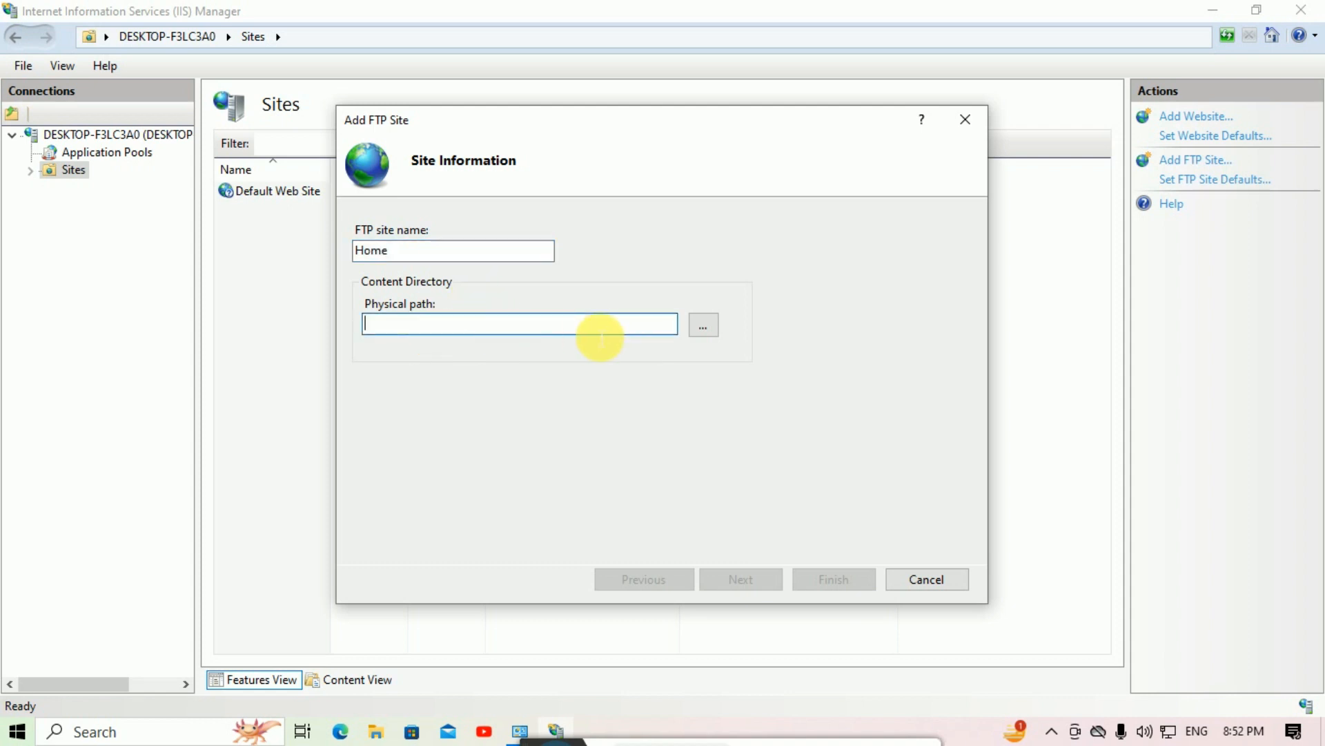
pyautogui.click(705, 330)
pyautogui.moveTo(794, 335); pyautogui.dragTo(792, 394)
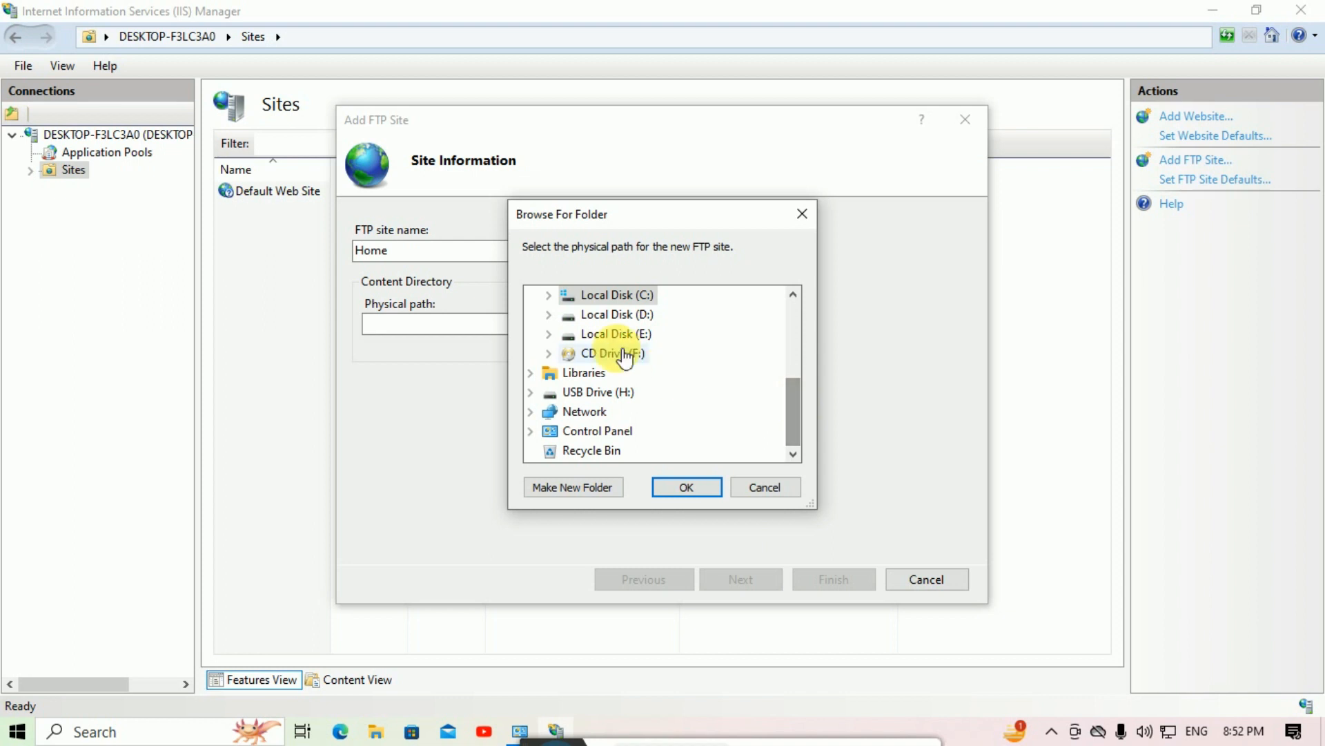
pyautogui.click(550, 335)
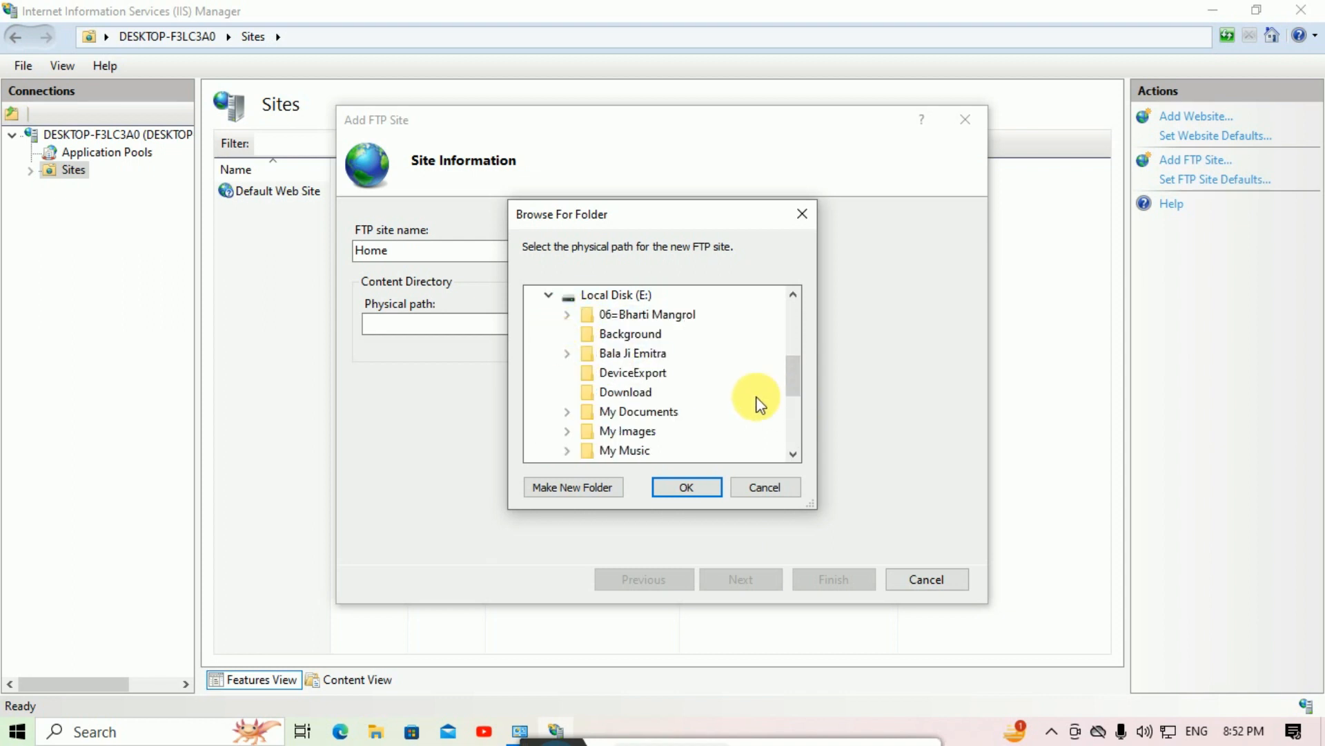
pyautogui.click(680, 414)
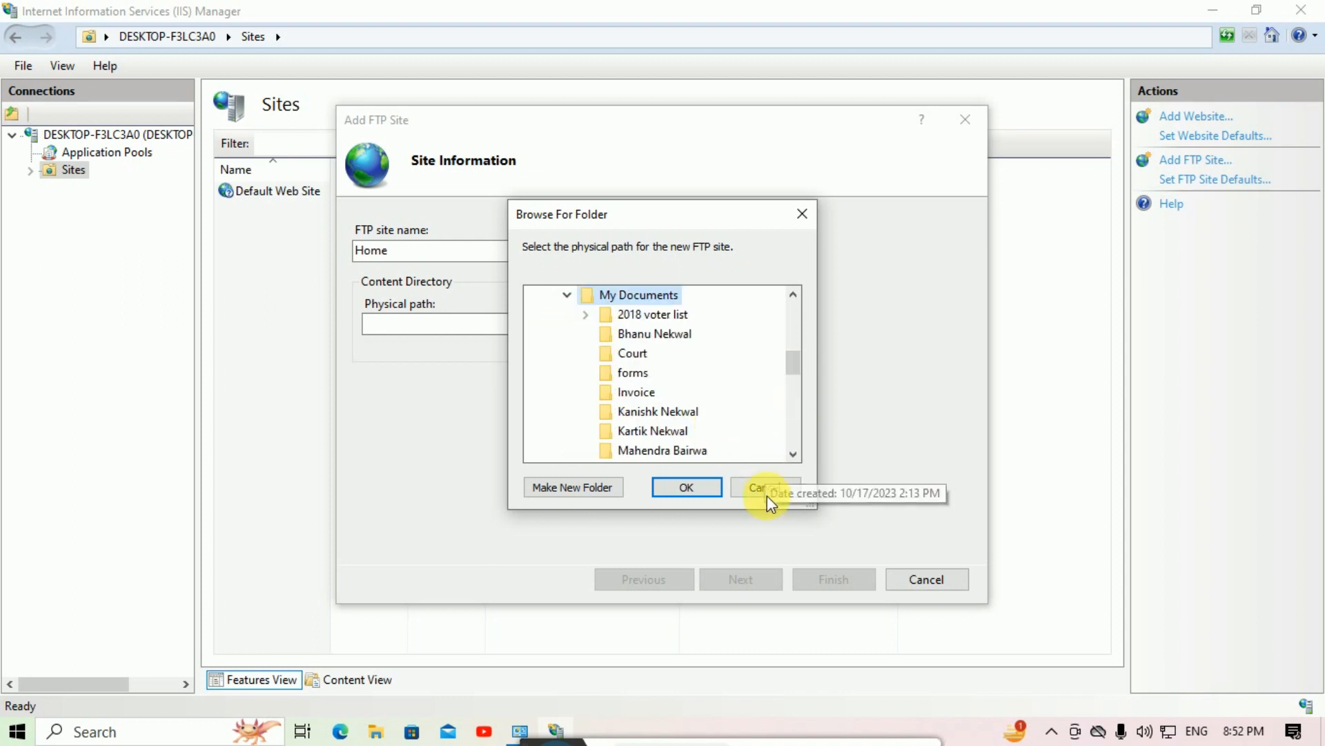
pyautogui.click(699, 490)
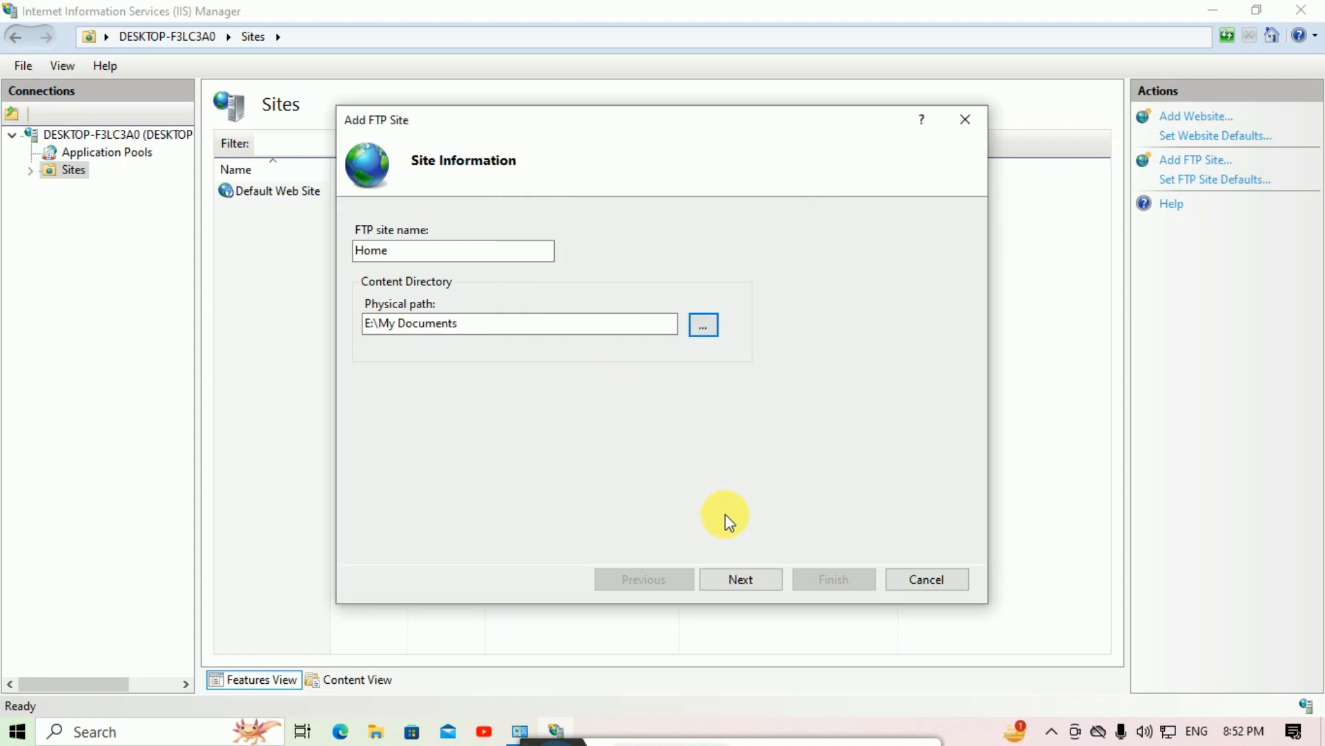
pyautogui.click(741, 579)
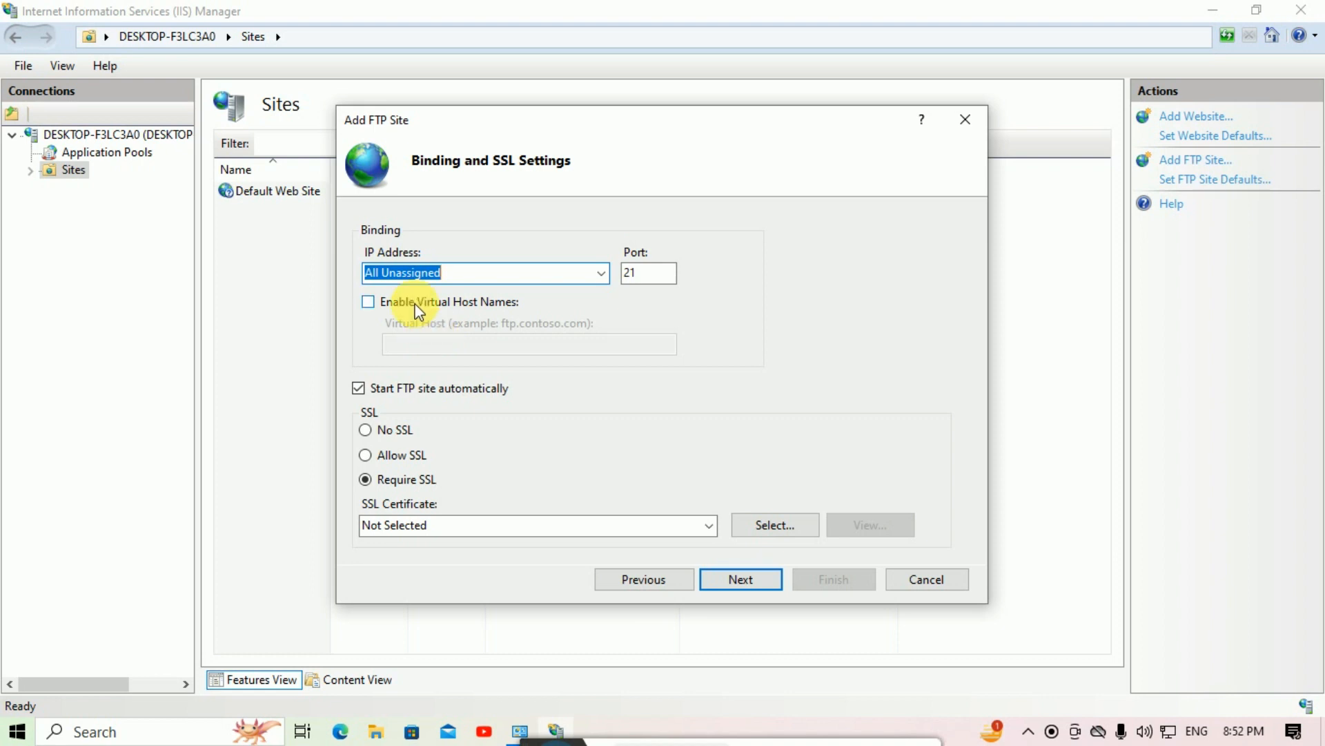
# Step: Open Command Prompt and run ipconfig to list the network addresses
pyautogui.click(4, 736)
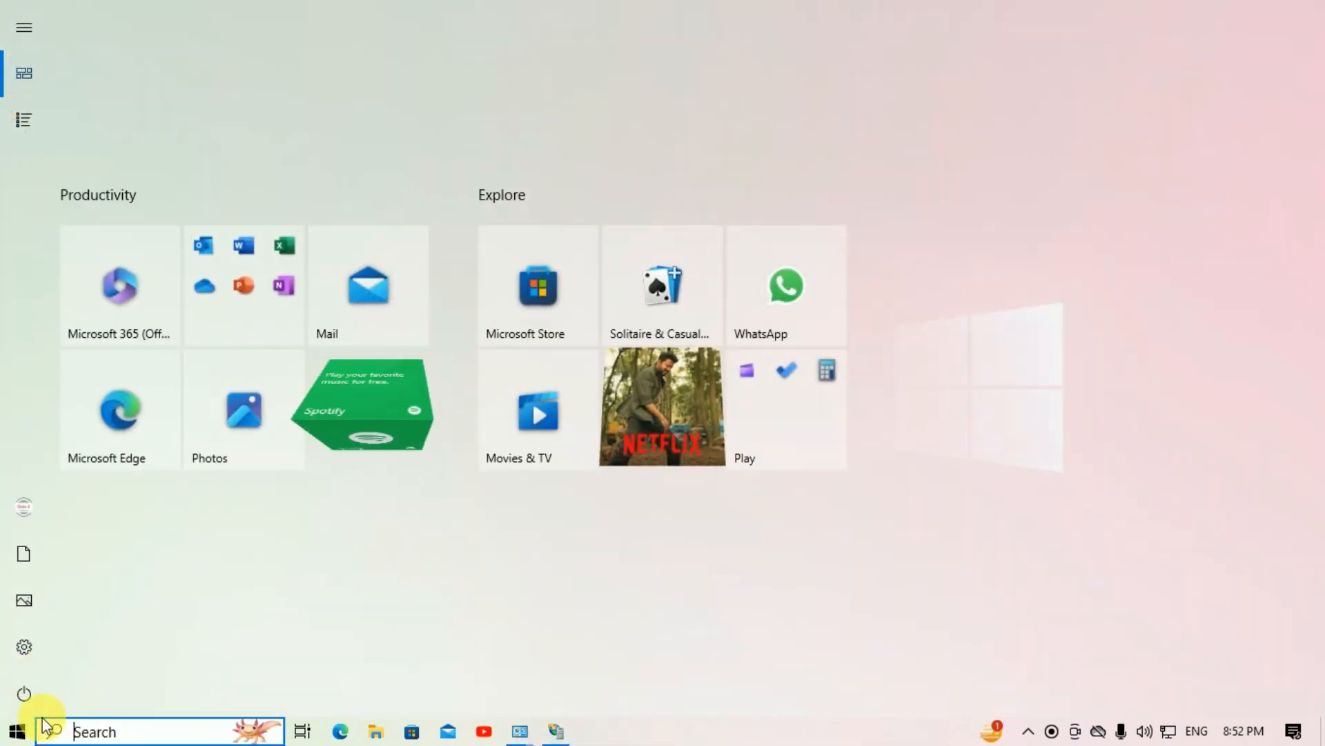
pyautogui.click(92, 731)
pyautogui.write('com')
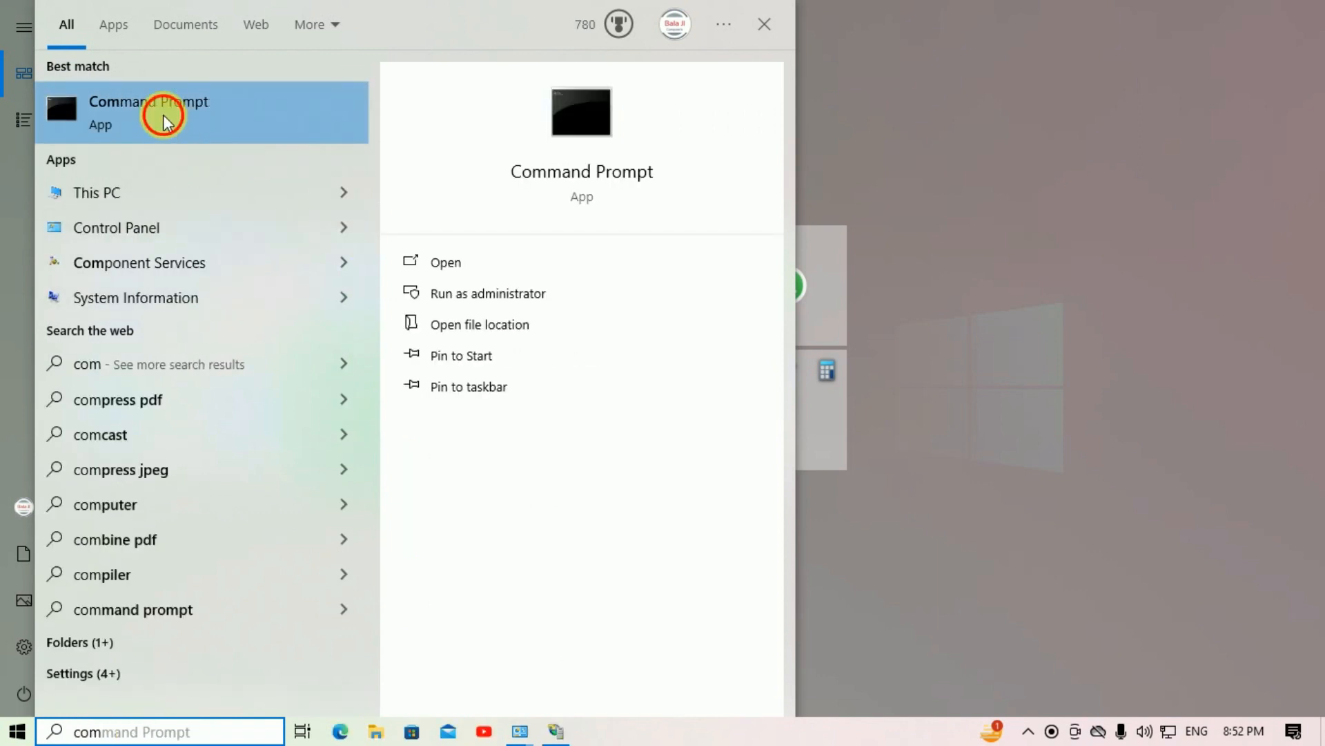
pyautogui.click(163, 121)
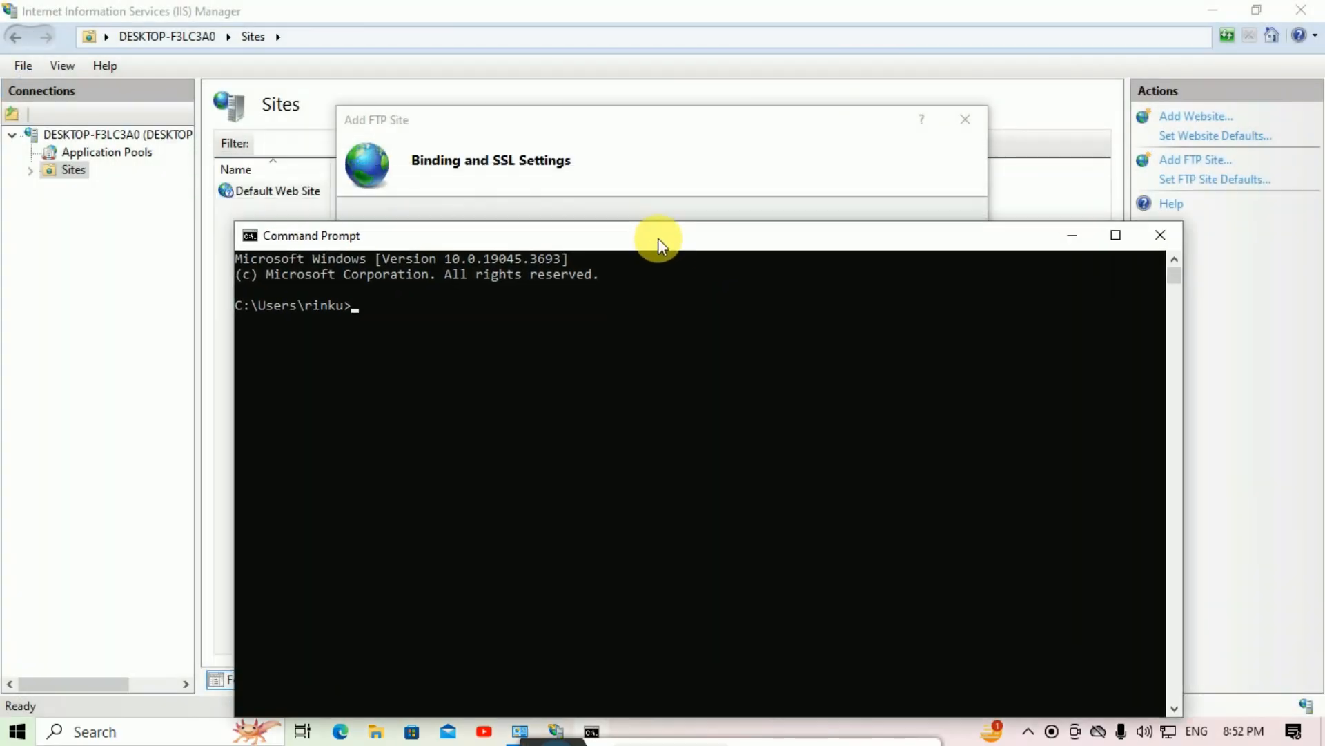
pyautogui.moveTo(433, 239); pyautogui.dragTo(430, 181)
pyautogui.write('ipco')
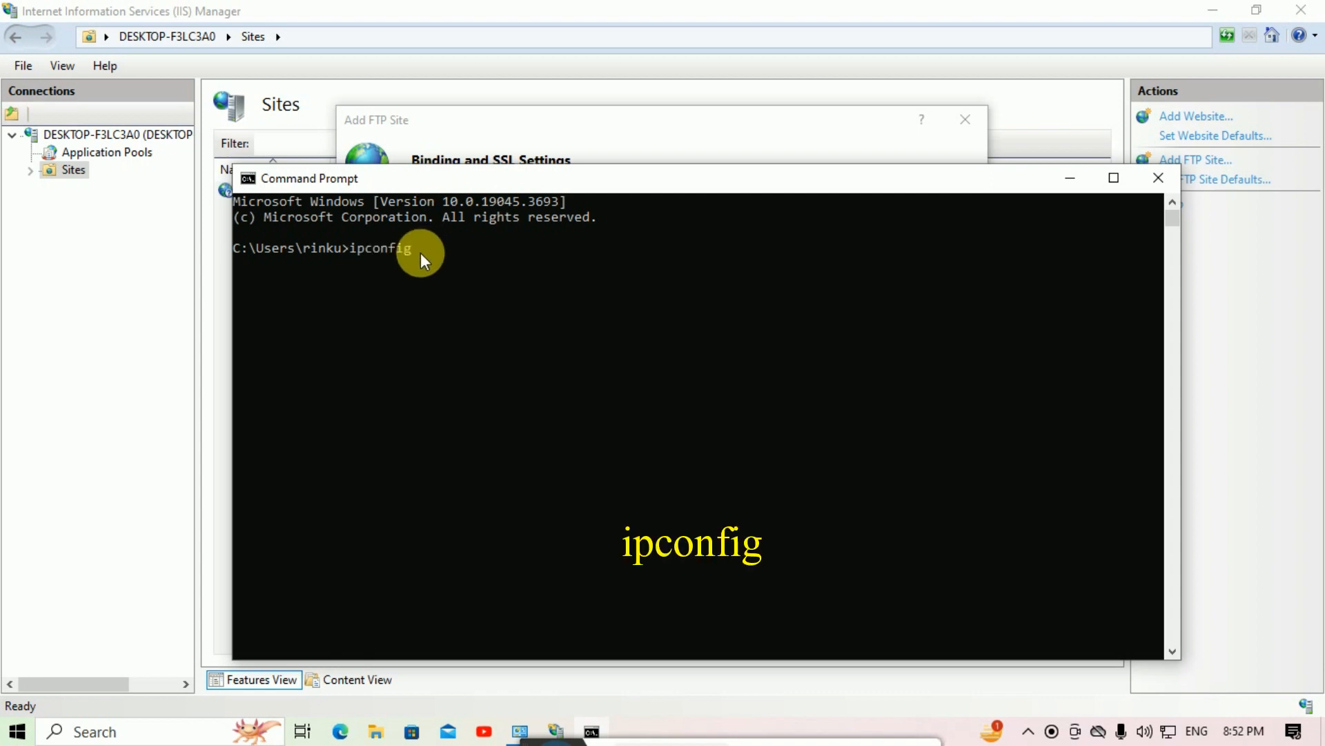
pyautogui.write('nfig')
pyautogui.press('Return')
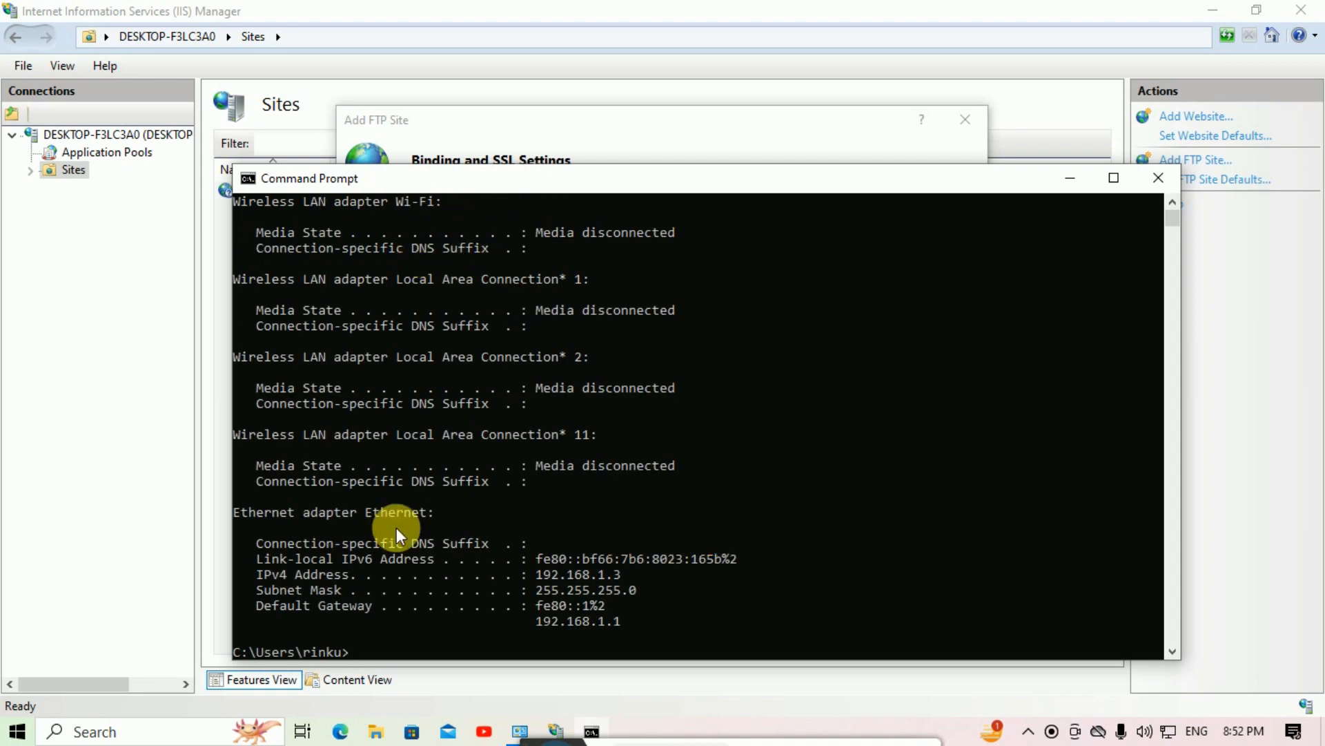
# Step: Select the IPv4 address 192.168.1.3 and bring the FTP wizard back in front
pyautogui.moveTo(422, 185); pyautogui.dragTo(390, 103)
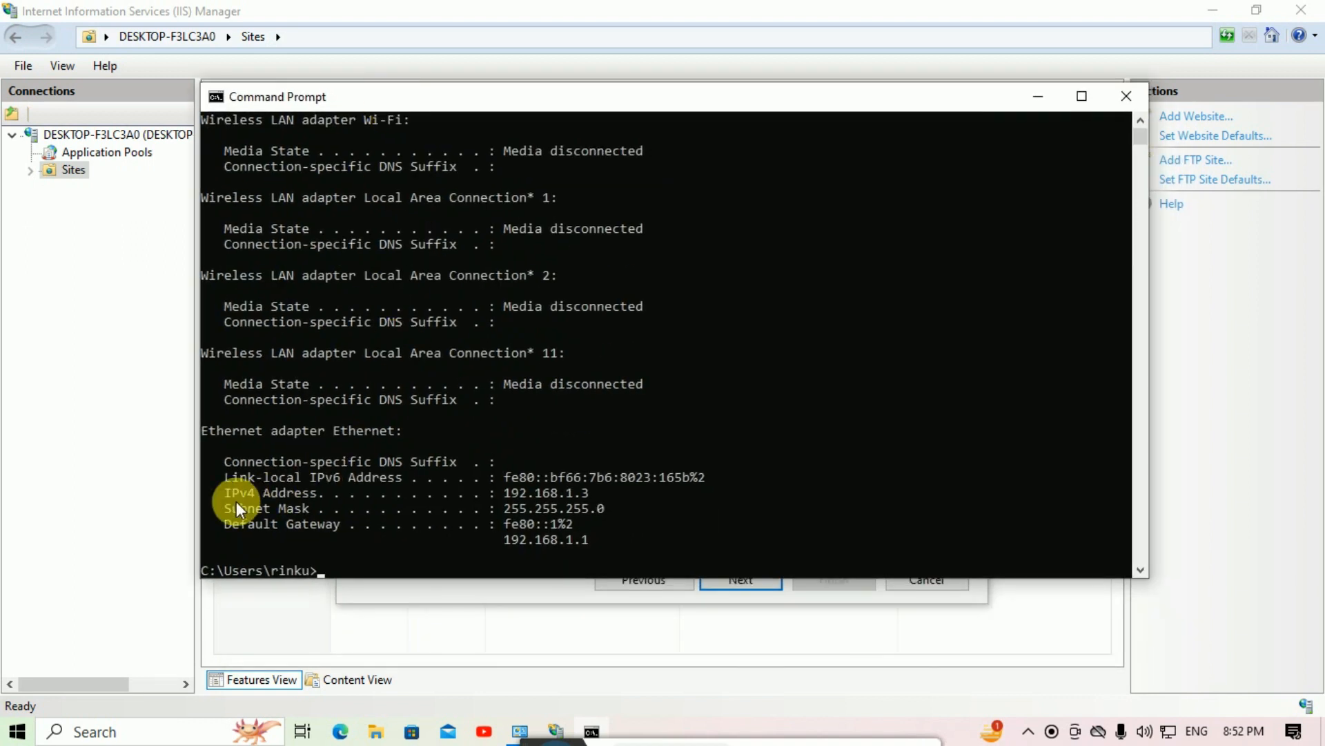
pyautogui.moveTo(223, 491); pyautogui.dragTo(595, 497)
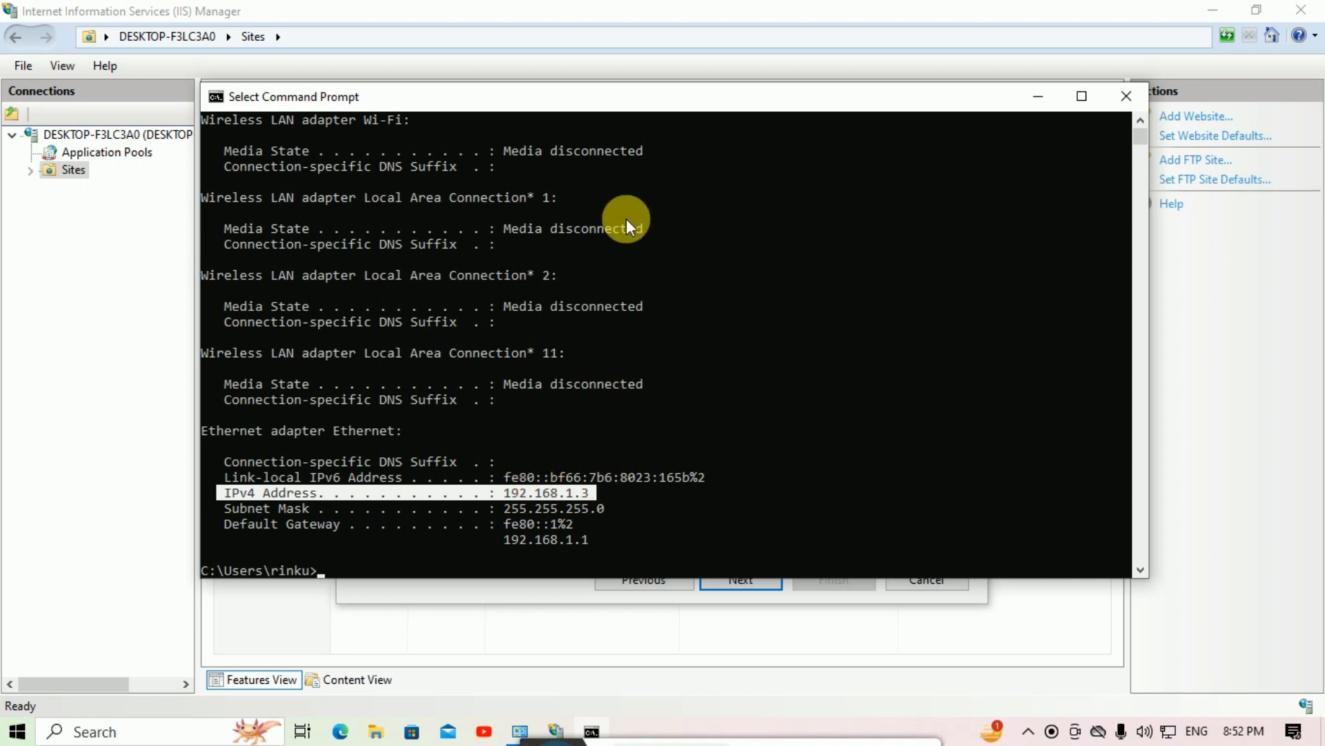
pyautogui.moveTo(594, 106); pyautogui.dragTo(692, 273)
pyautogui.click(426, 237)
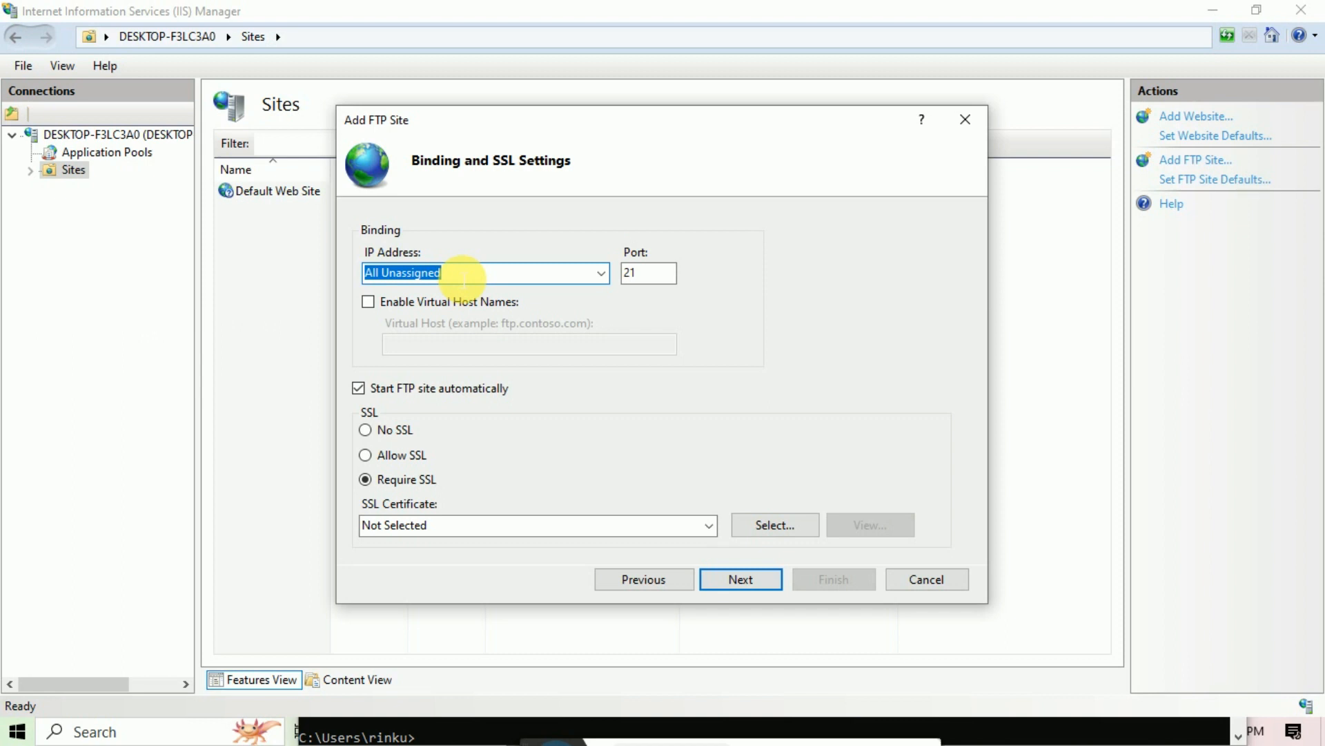
# Step: Bind the Home FTP site to IP address 192.168.1.3 on port 21
pyautogui.write('192.168.1.3')
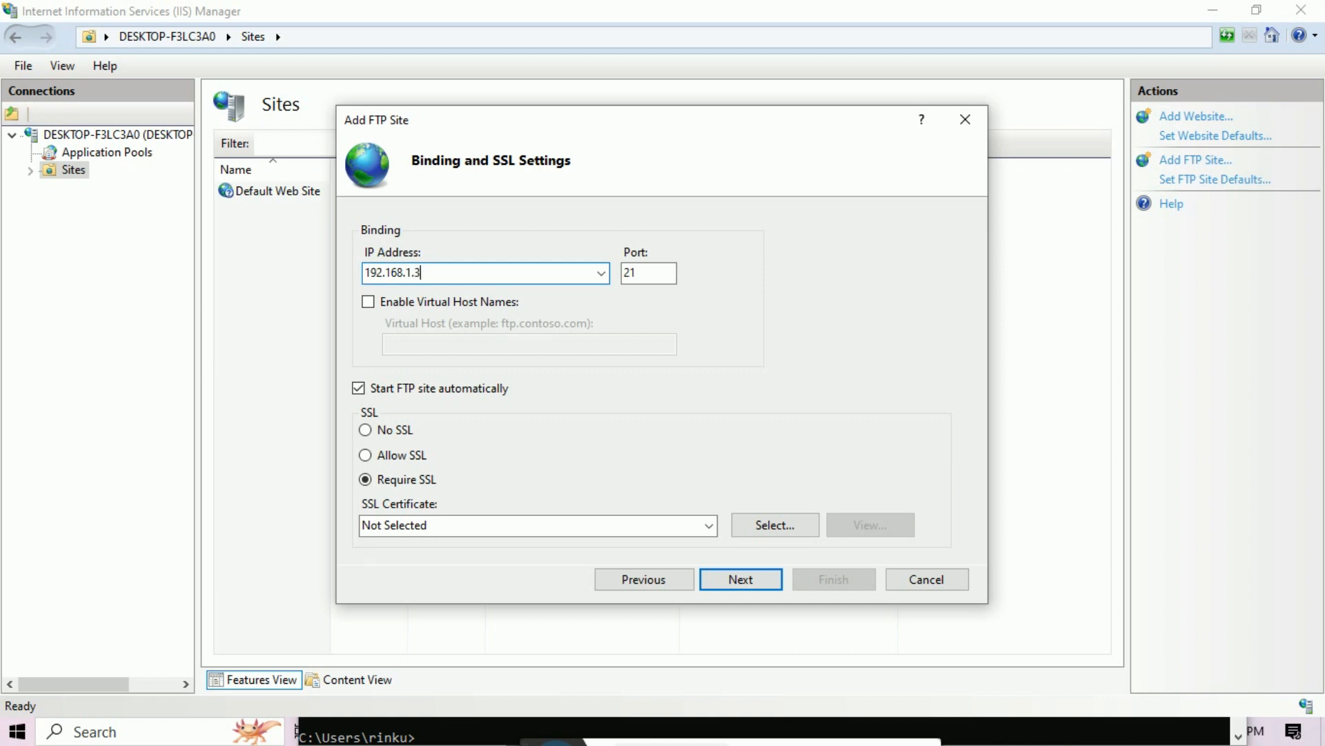
pyautogui.moveTo(591, 130); pyautogui.dragTo(435, 127)
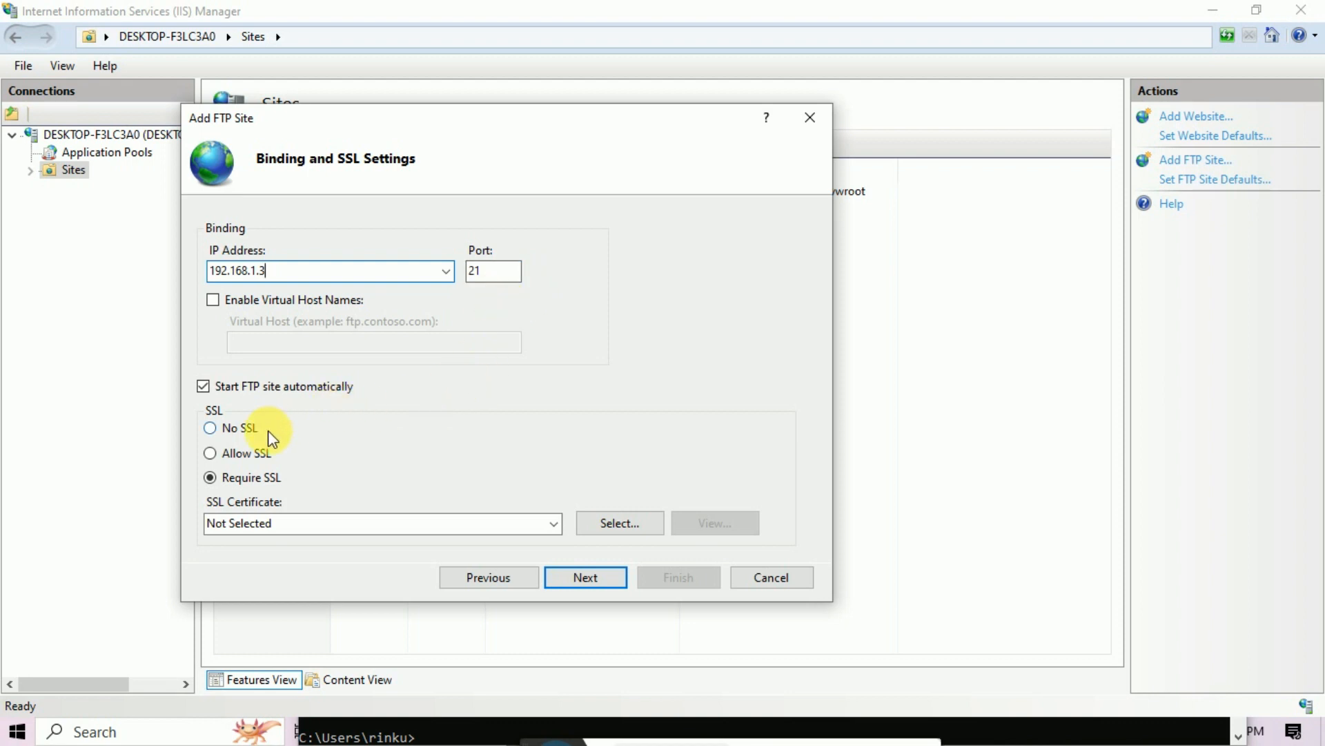
pyautogui.click(599, 582)
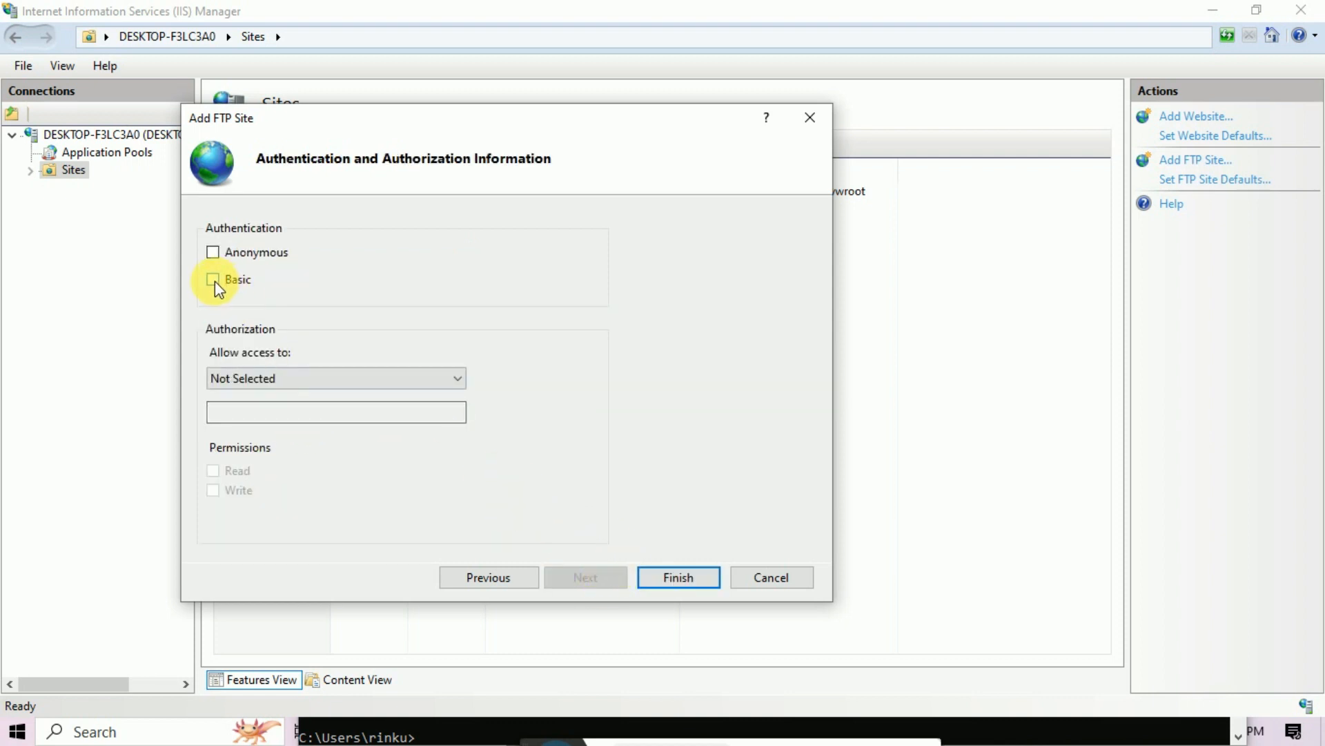
# Step: Authorize only this PC's user account with read/write access, then finish creating the site
pyautogui.click(402, 382)
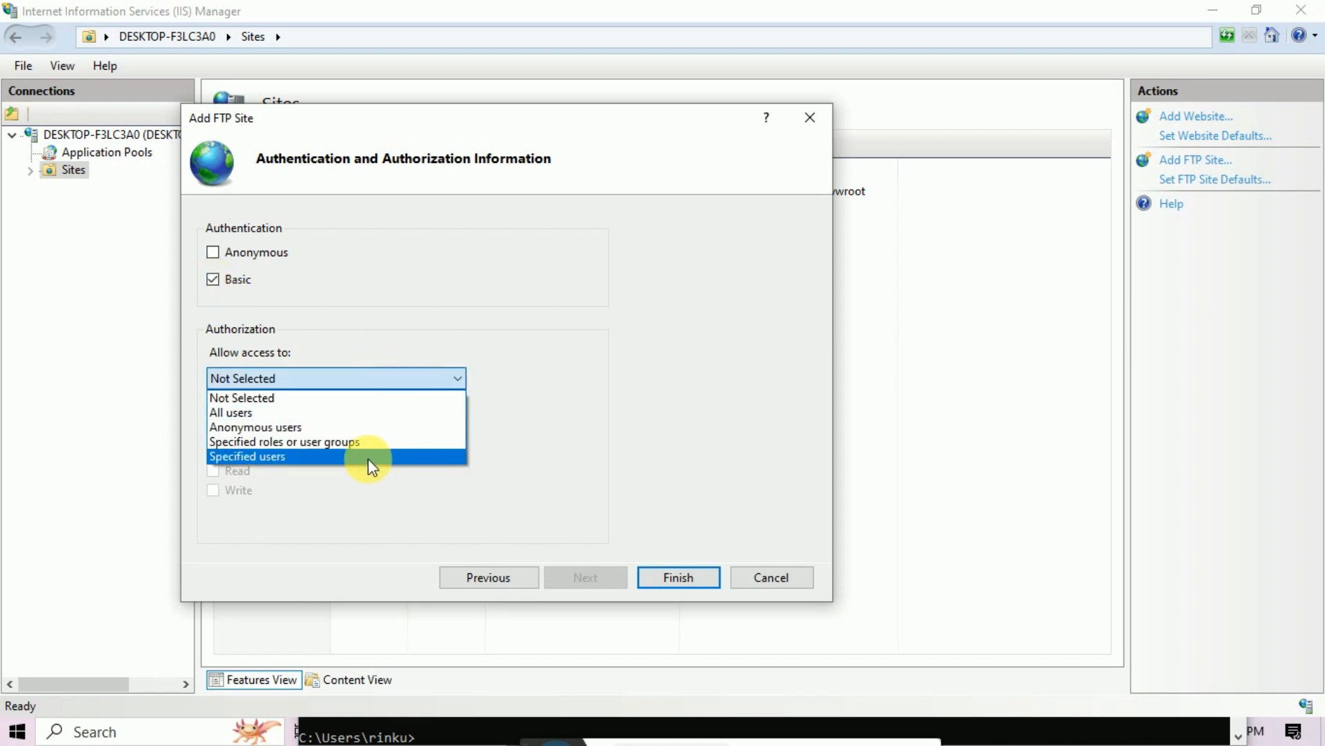
pyautogui.click(365, 457)
pyautogui.click(262, 414)
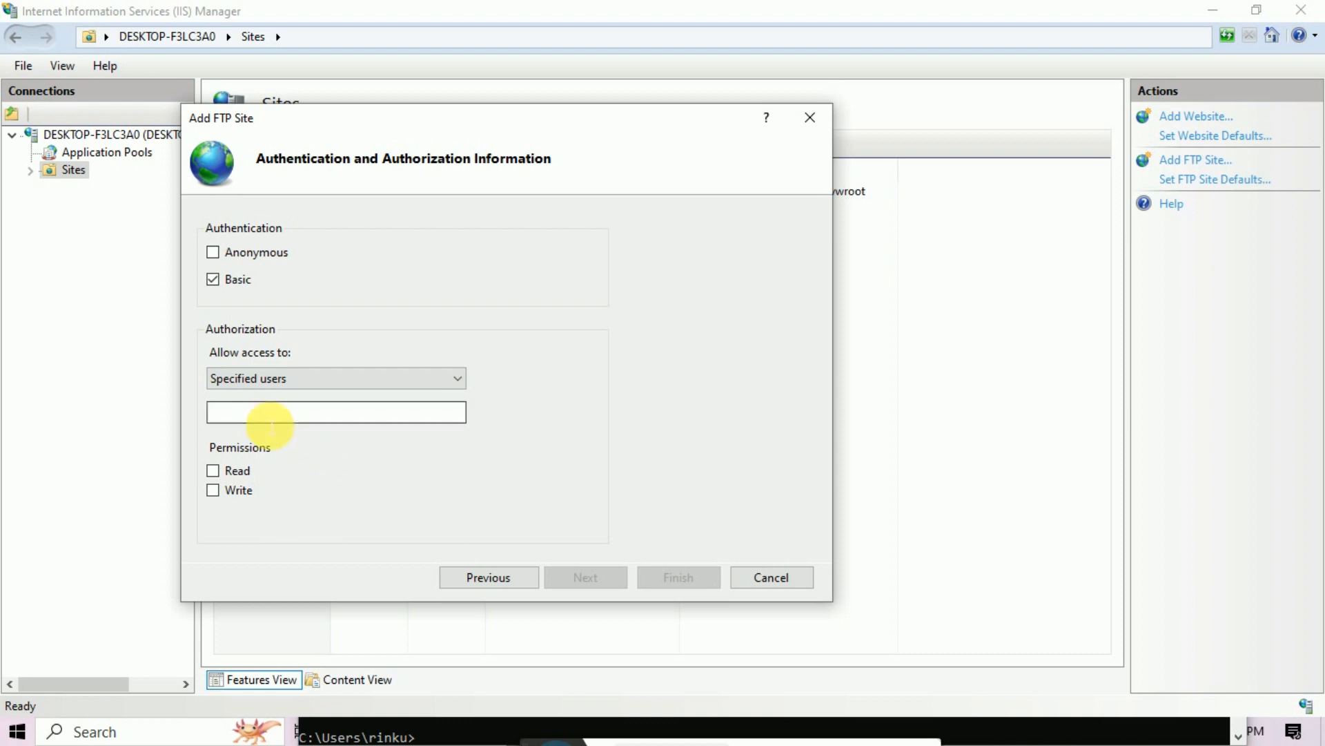
pyautogui.click(17, 731)
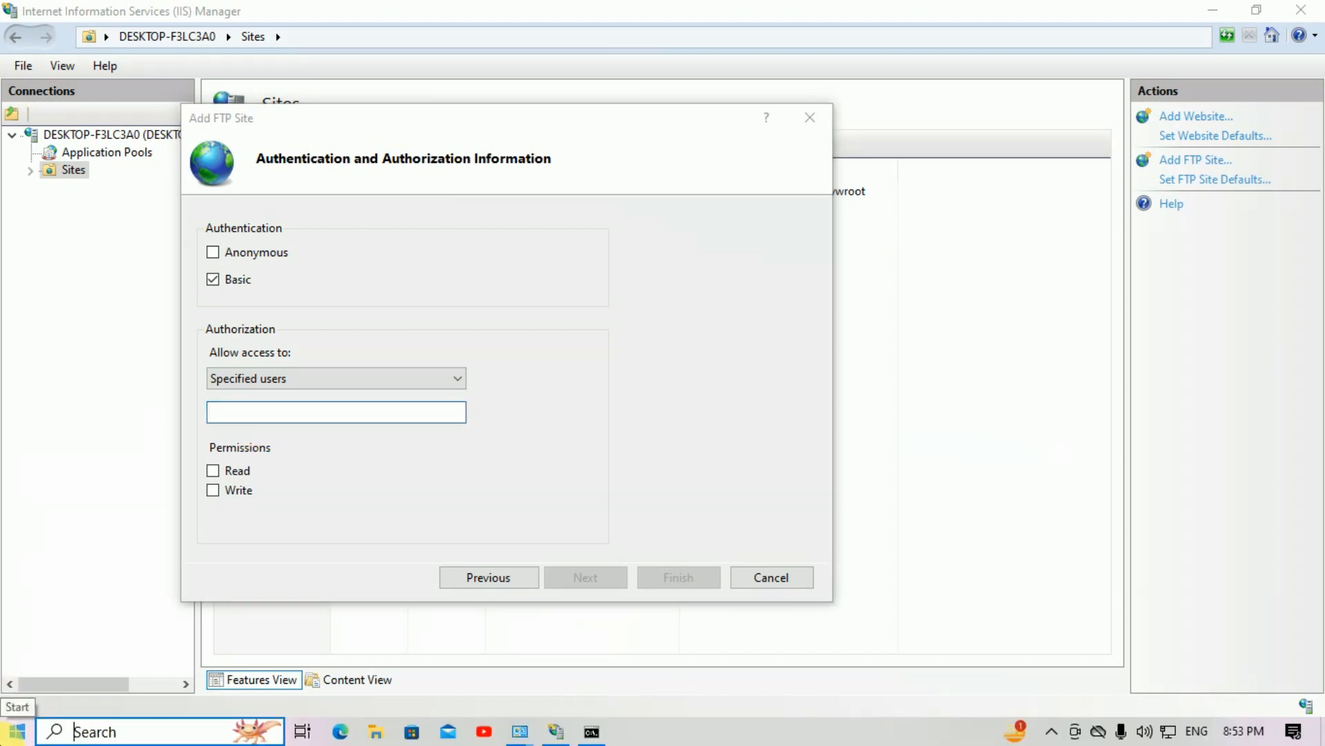
pyautogui.click(42, 511)
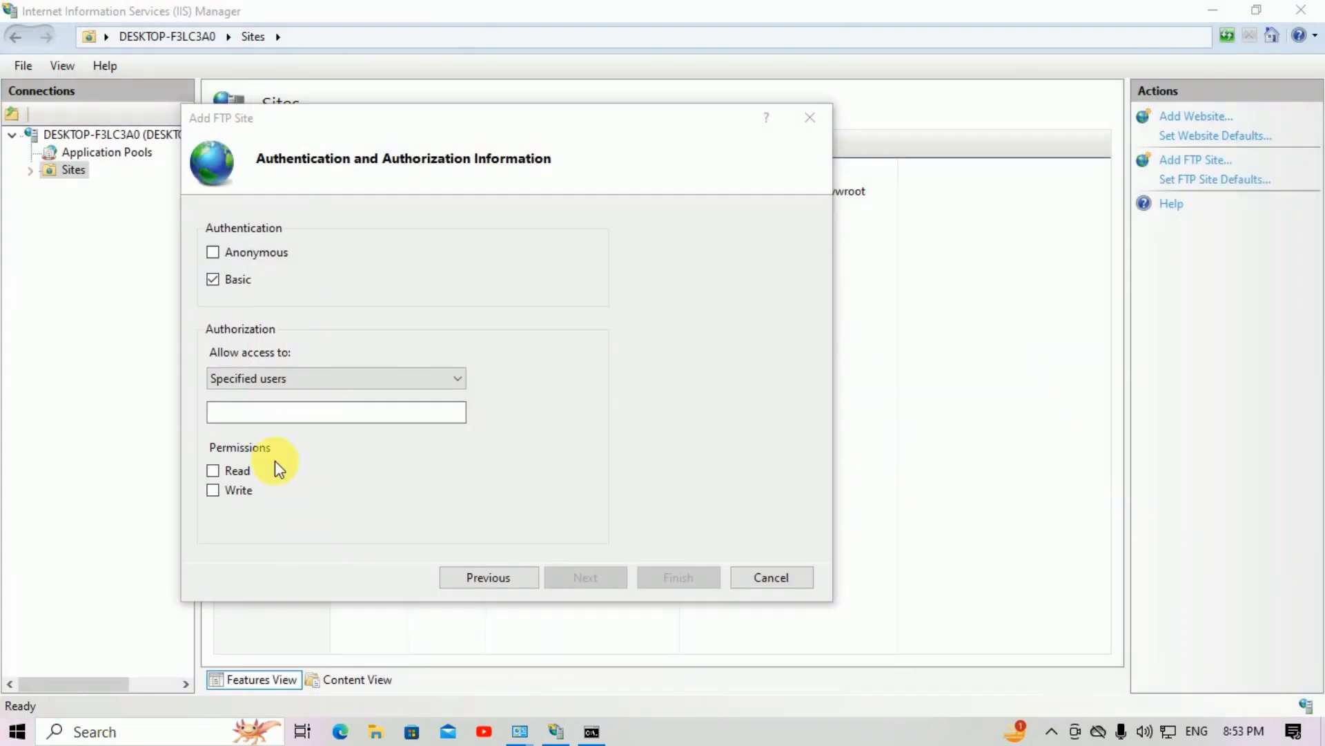
pyautogui.click(255, 412)
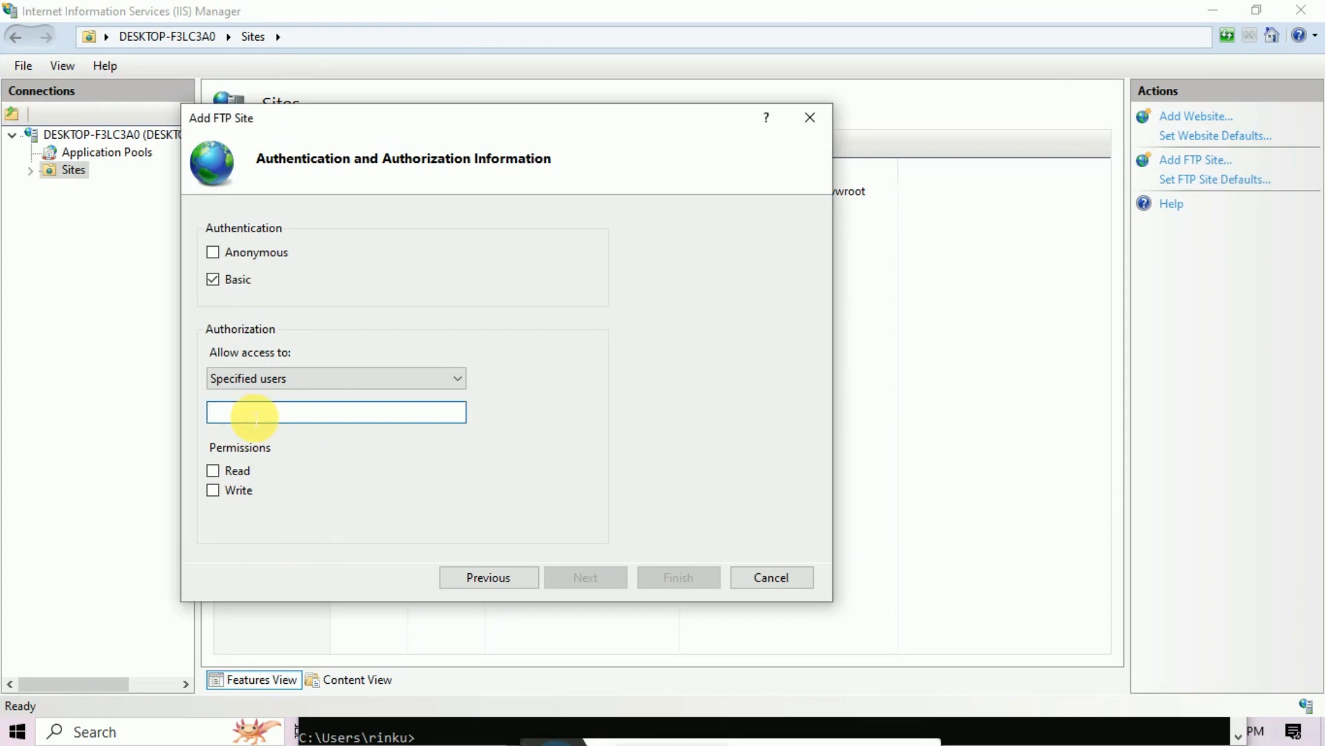
pyautogui.write('Bala')
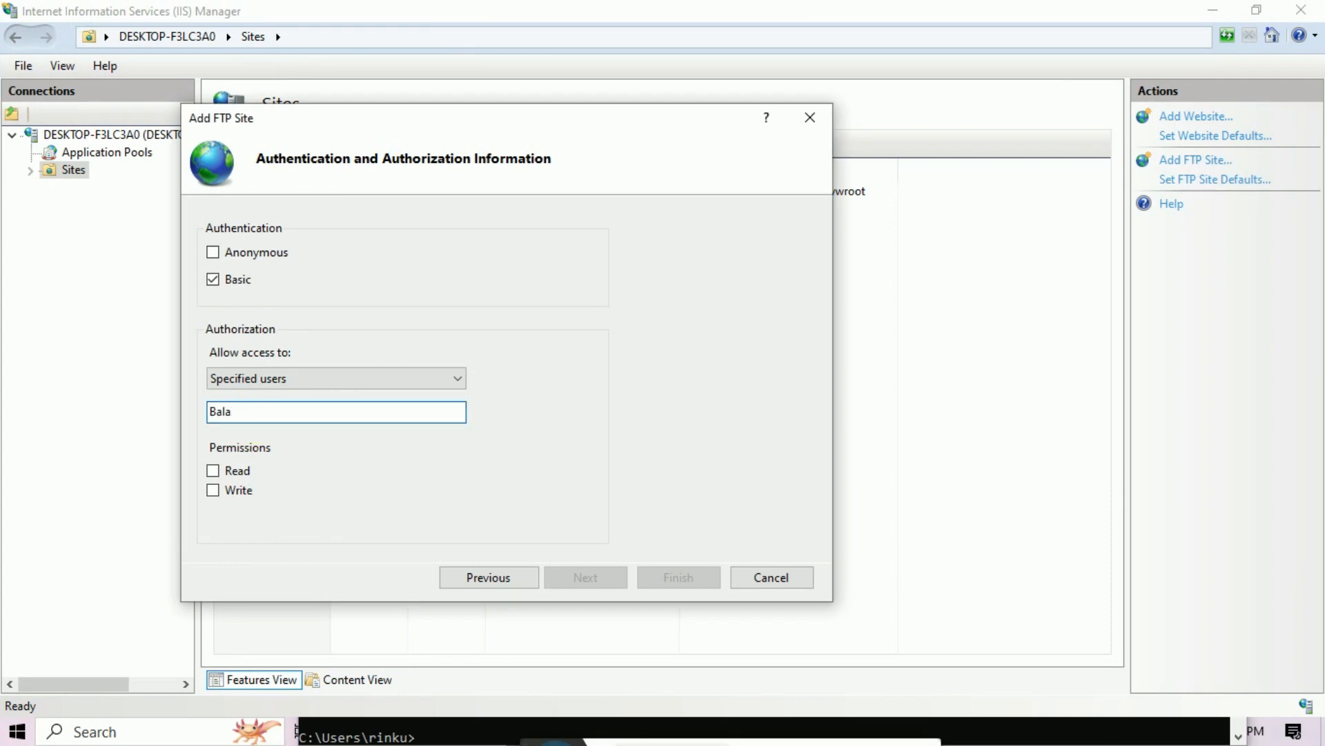
pyautogui.write('ji Computers')
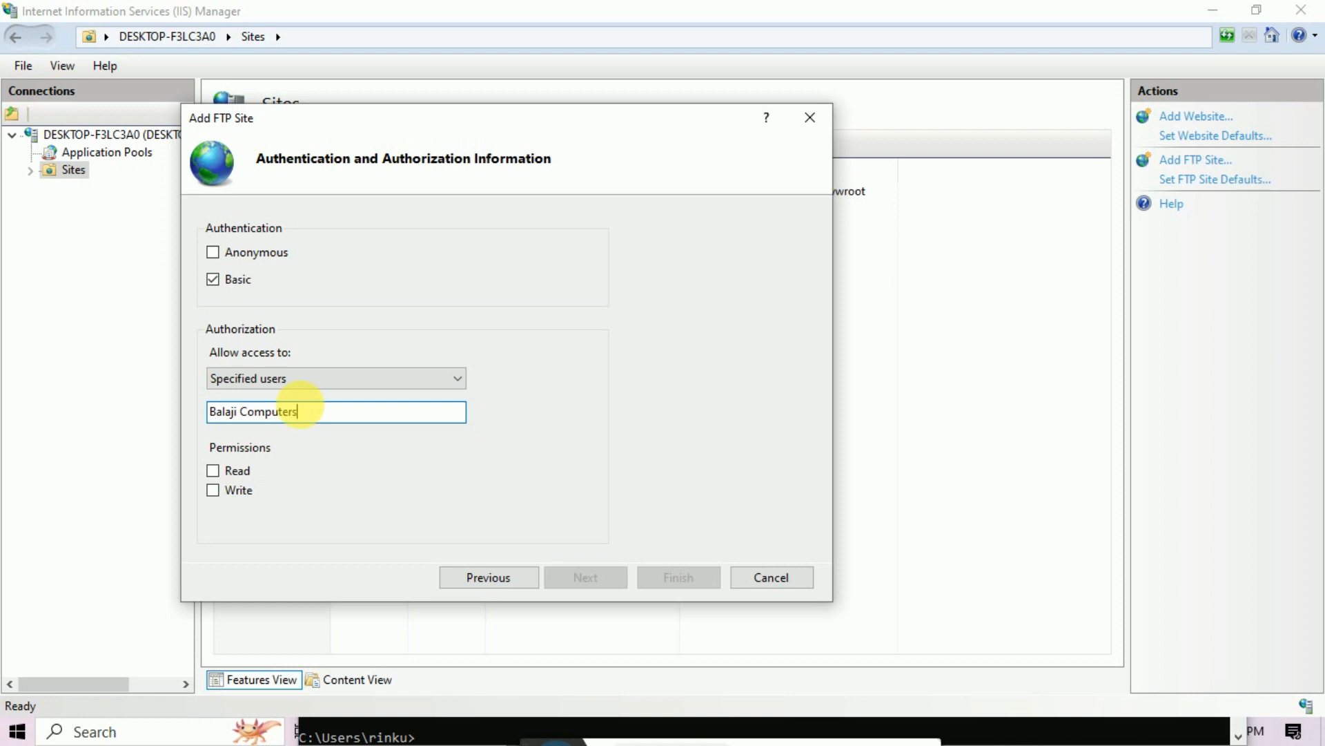
pyautogui.click(214, 472)
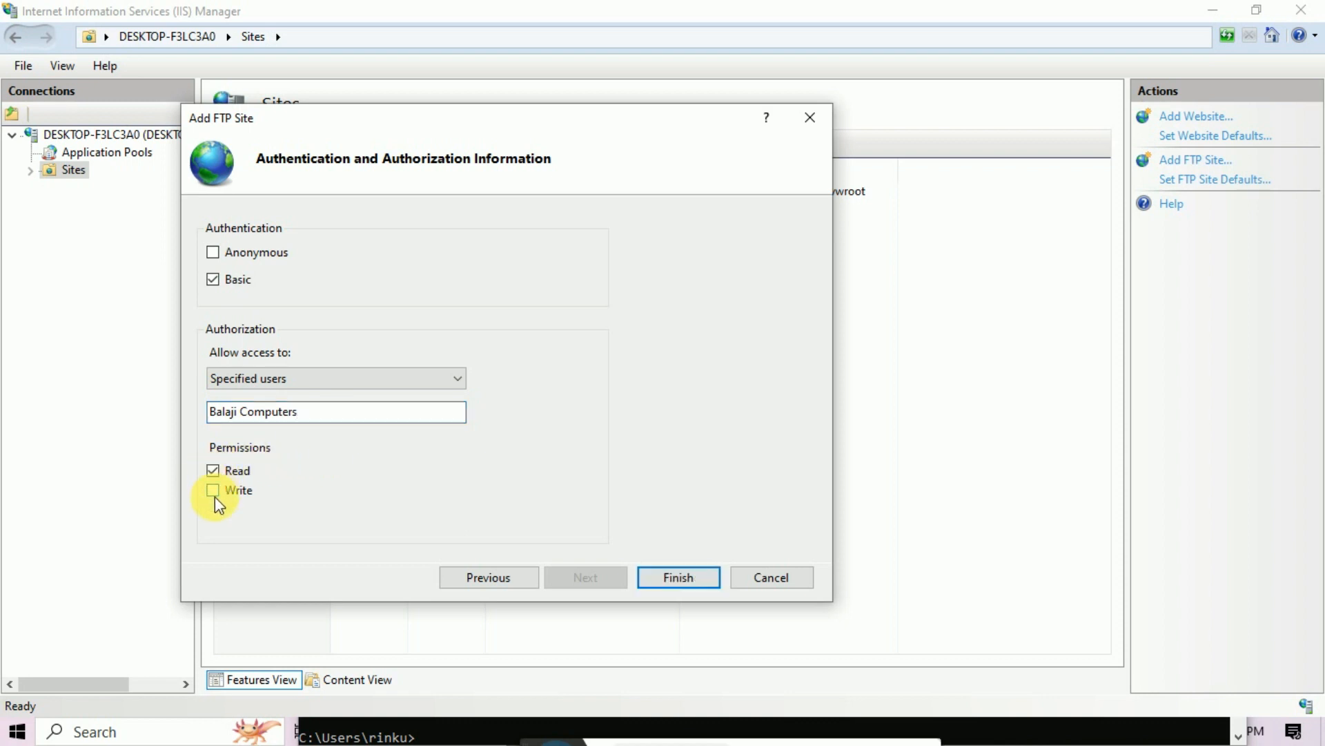
pyautogui.click(689, 580)
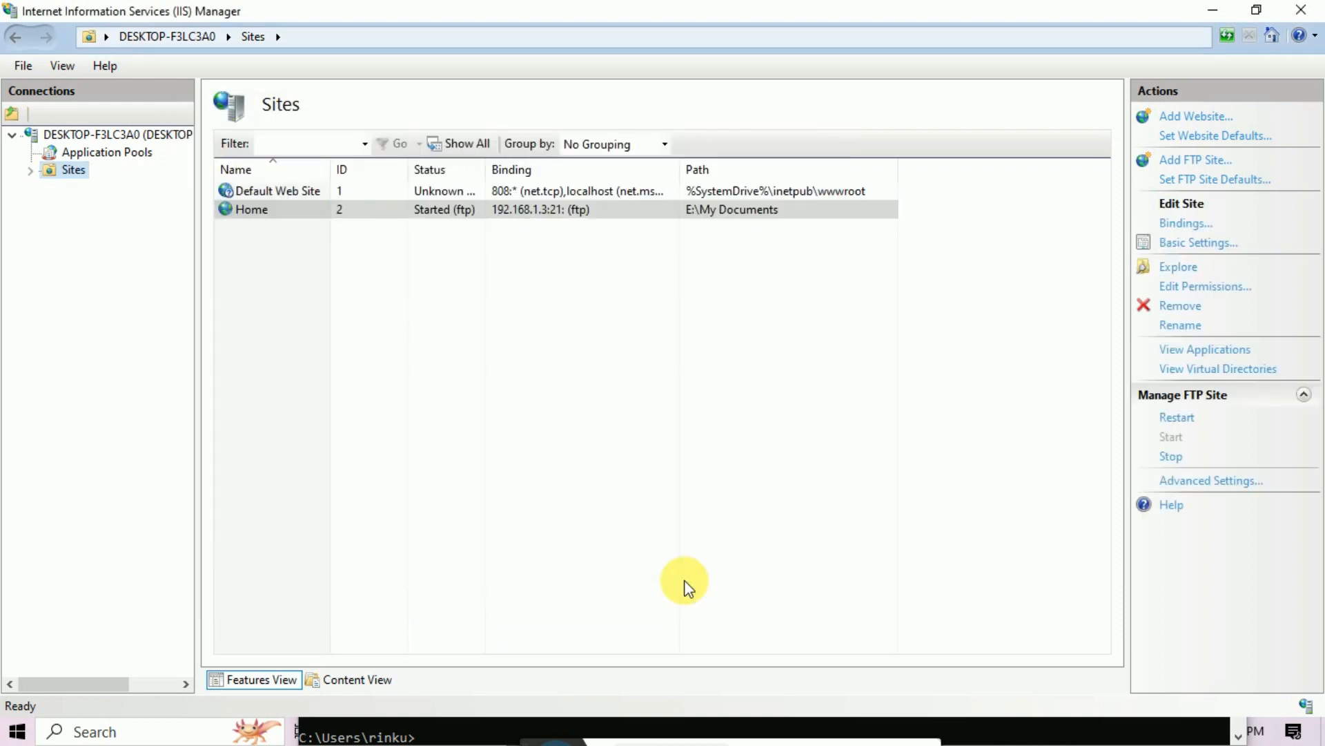
# Step: Minimize IIS Manager and close Command Prompt, Administrative Tools and Control Panel
pyautogui.click(1215, 11)
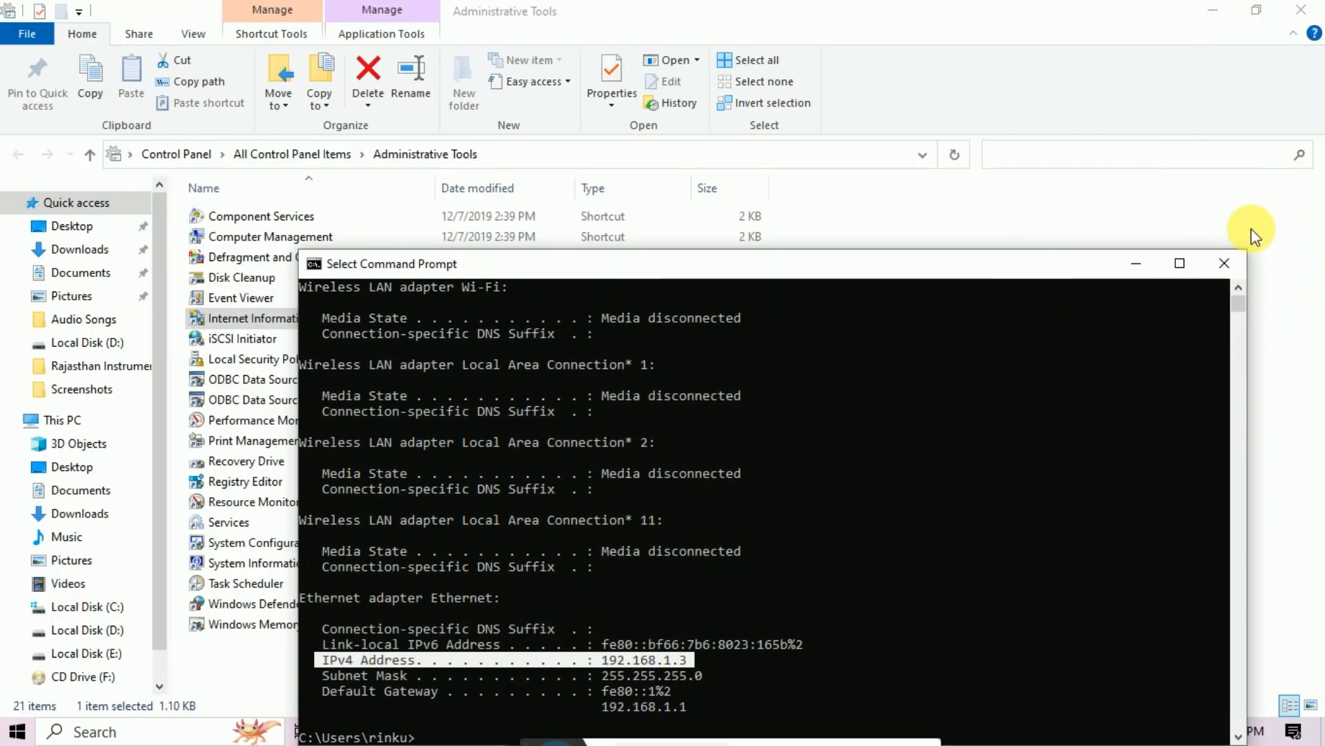
pyautogui.click(1232, 265)
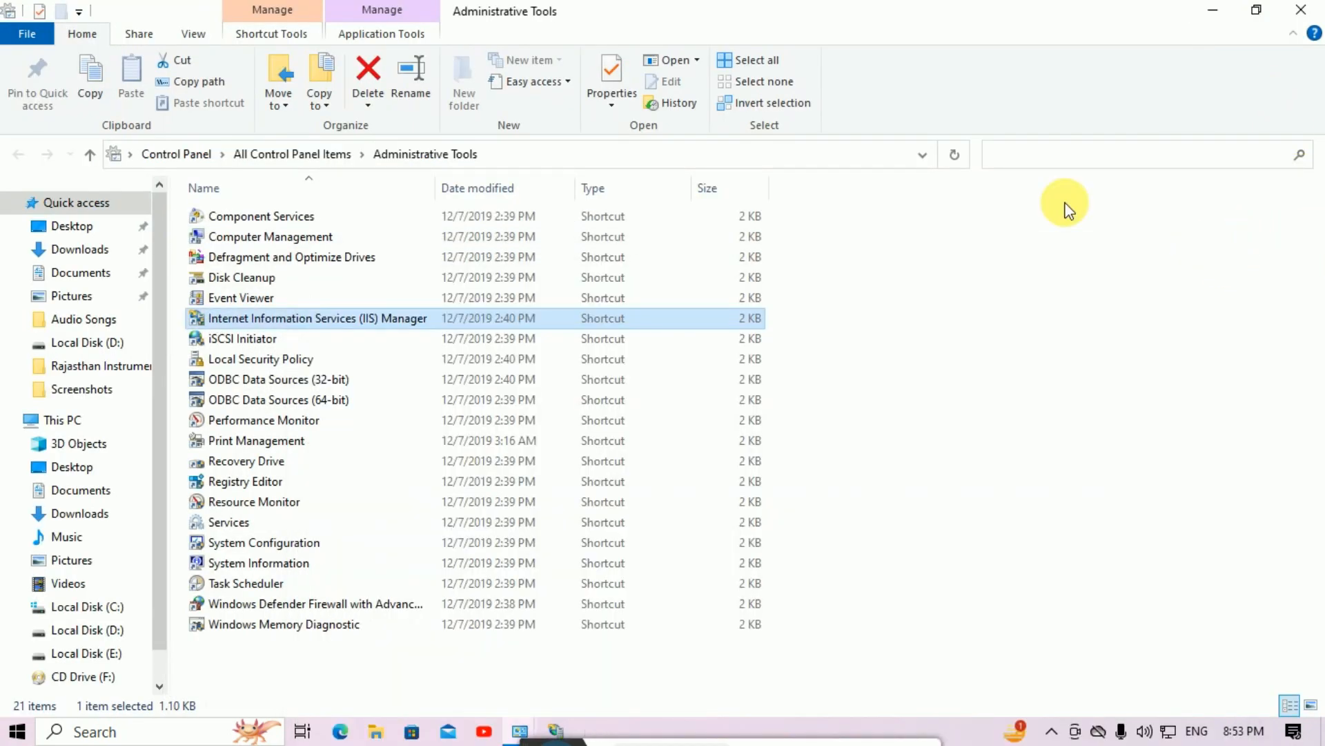
pyautogui.click(1301, 10)
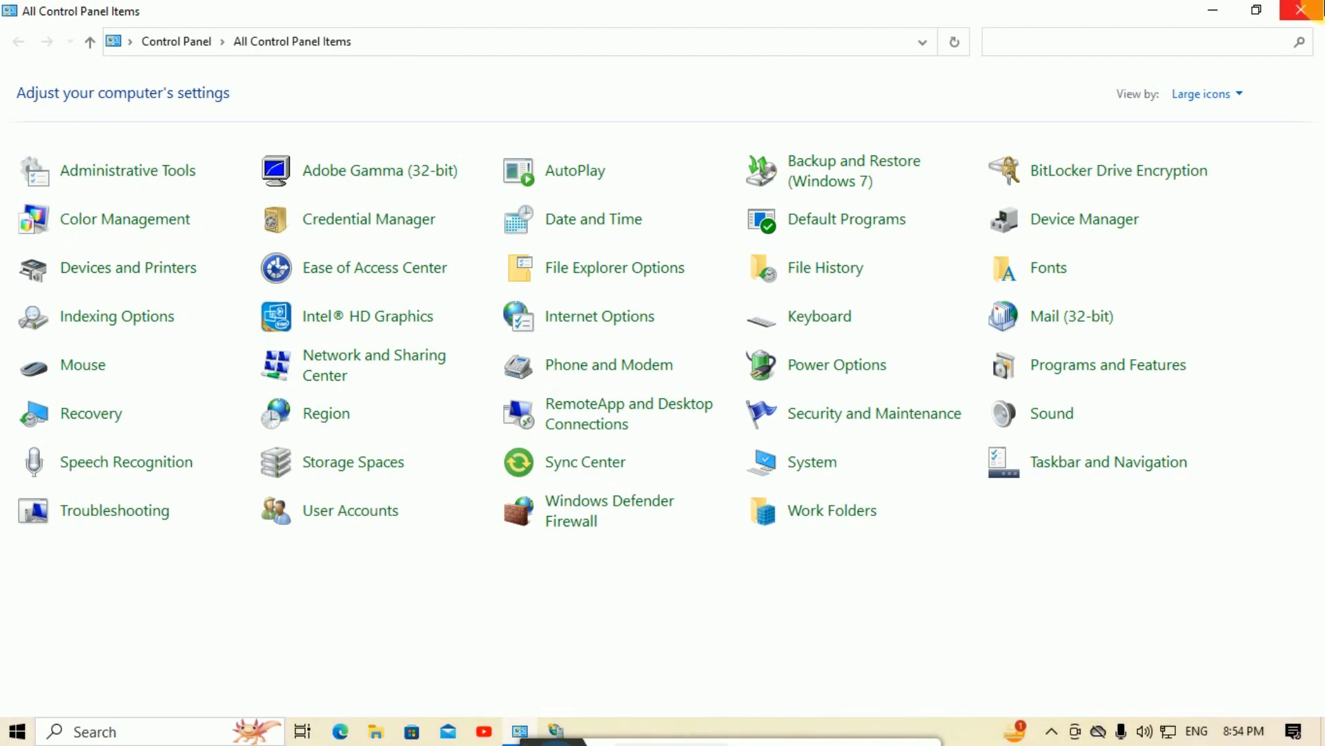
pyautogui.click(1301, 9)
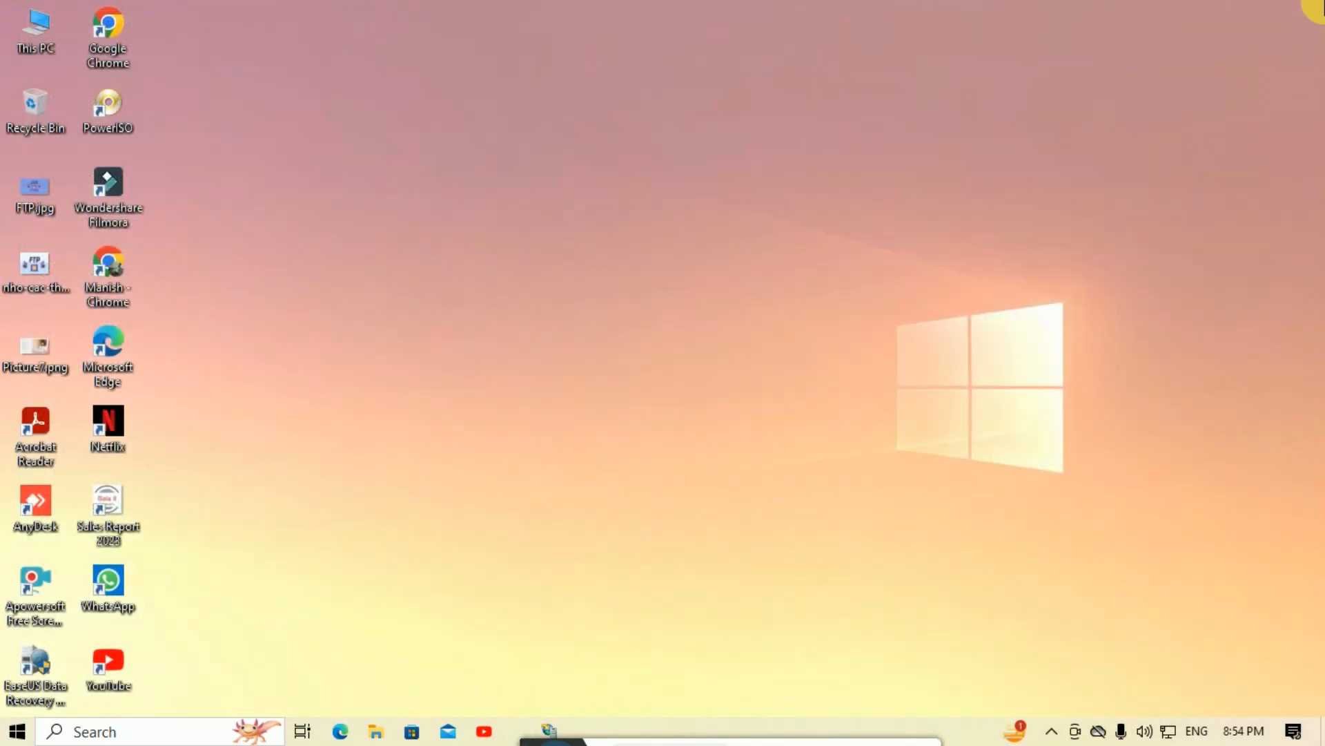
# Step: Open the current account's settings from the Start menu's account icon
pyautogui.click(9, 737)
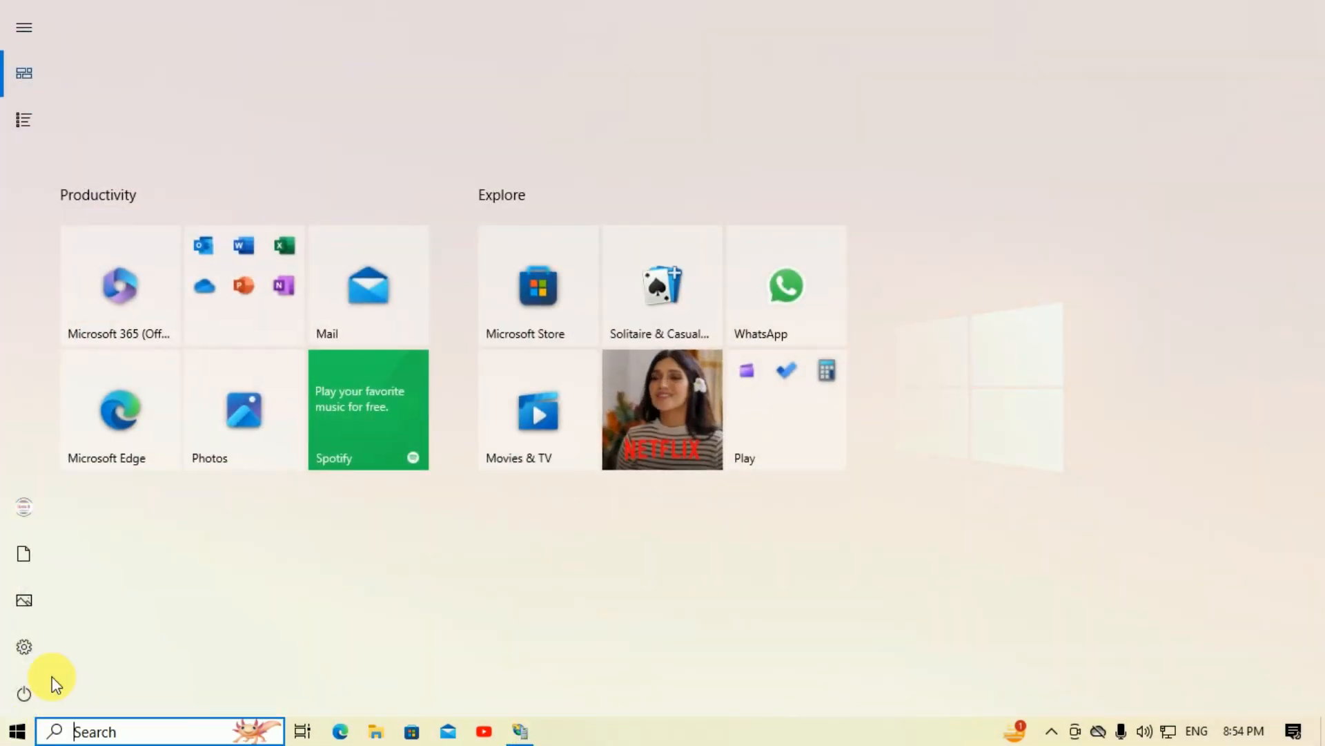
pyautogui.moveTo(18, 506)
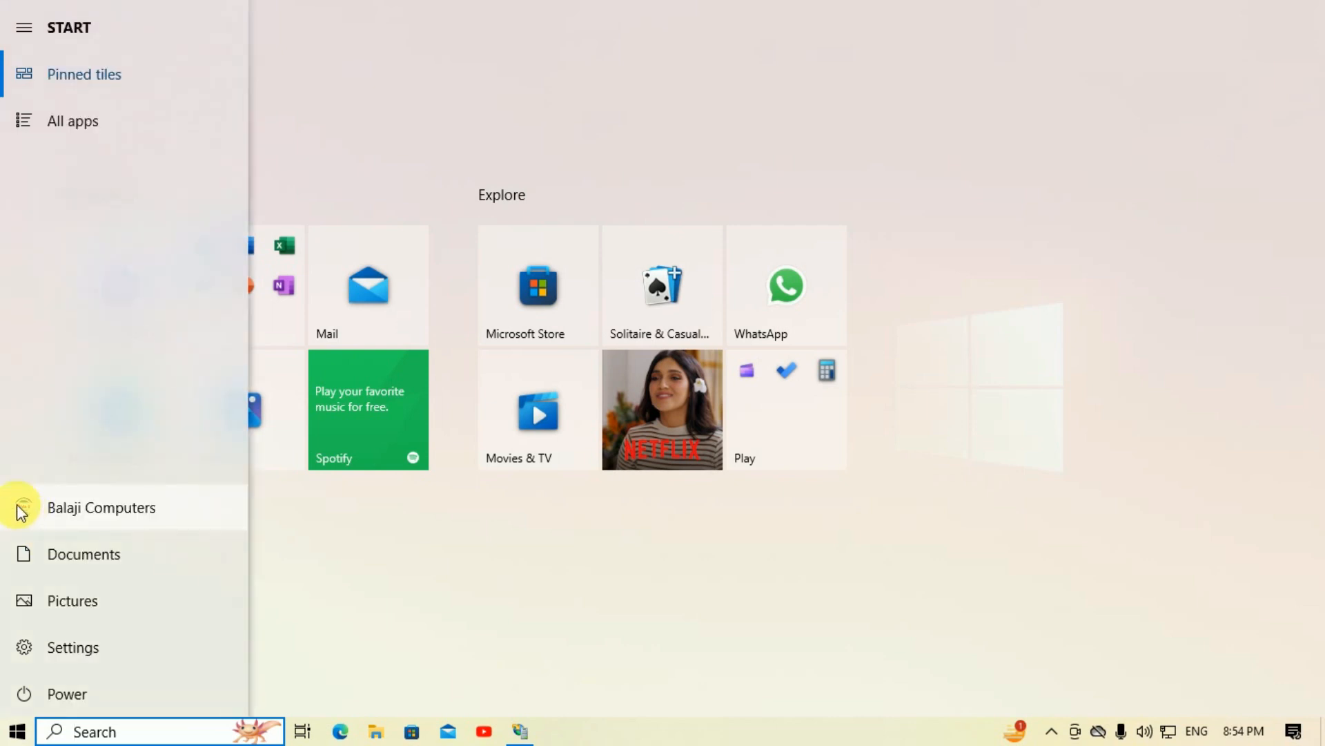
pyautogui.click(53, 507)
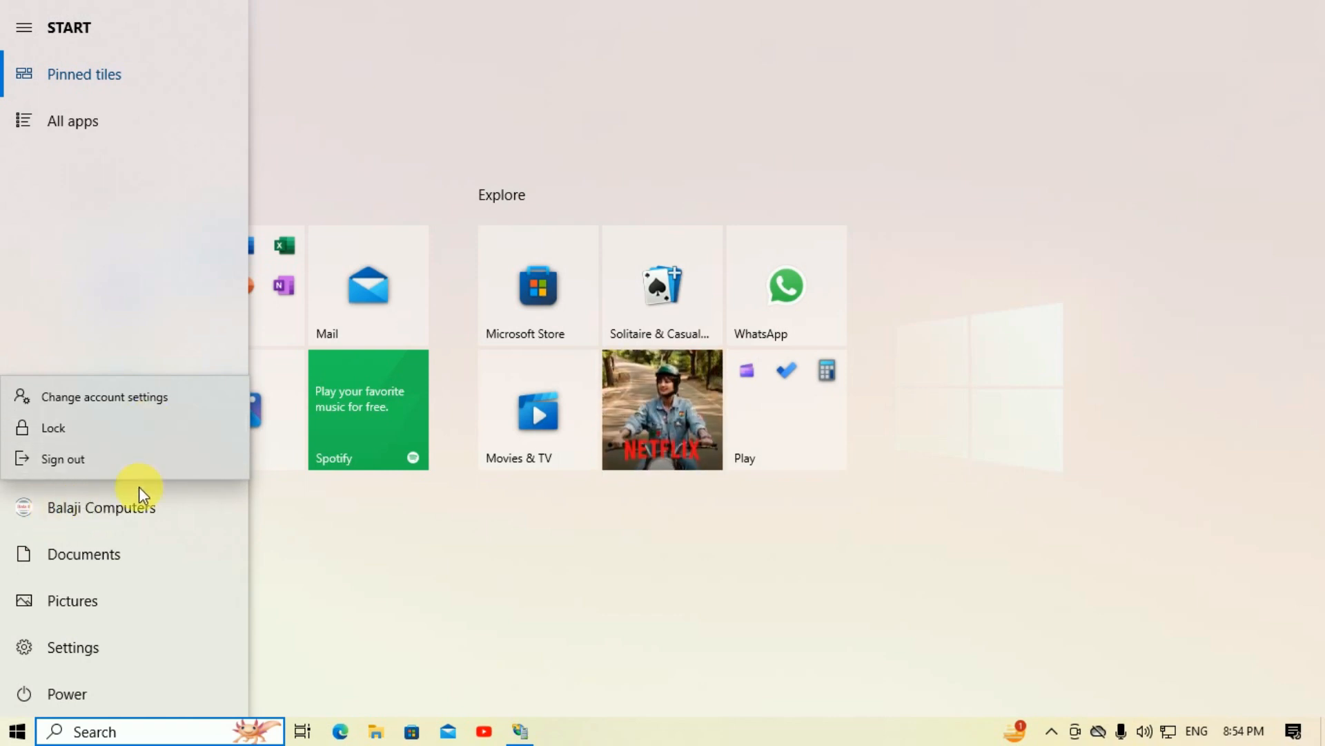
pyautogui.click(112, 399)
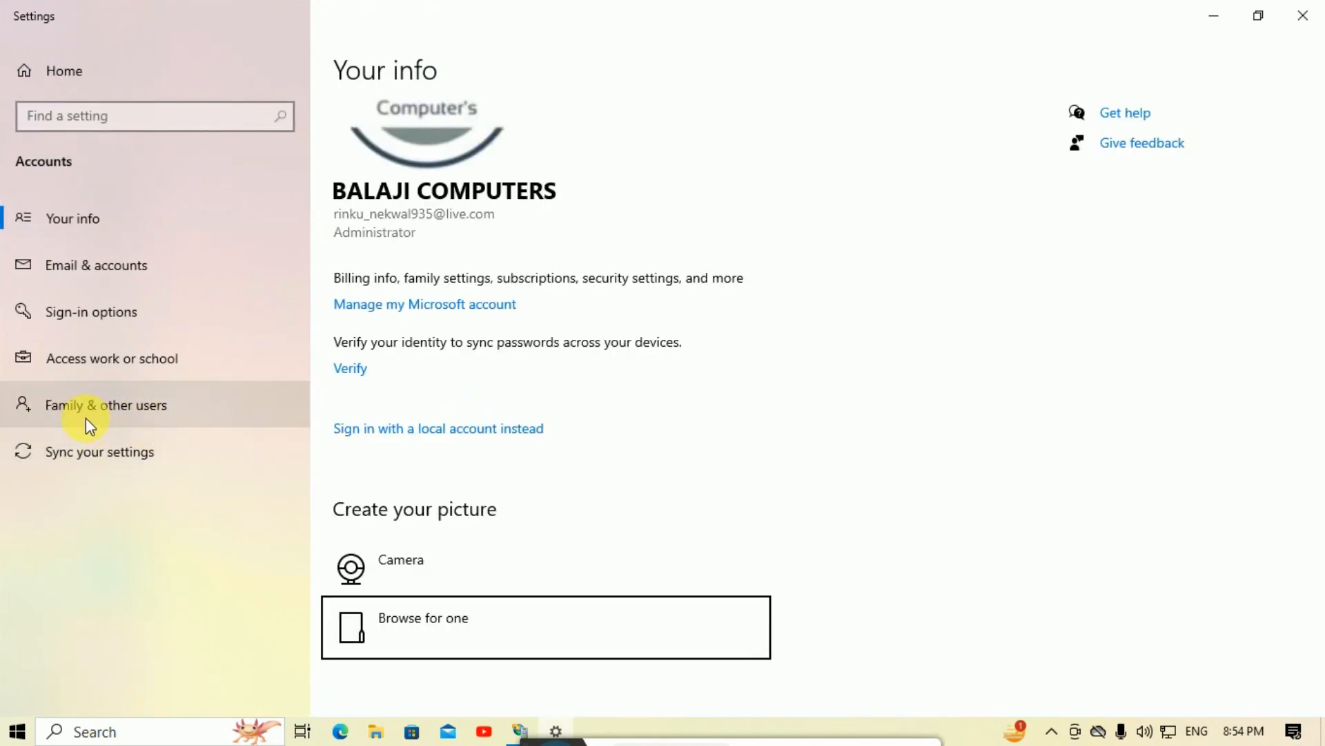
# Step: Under Family & other users, choose to add a local user without a Microsoft account
pyautogui.click(138, 412)
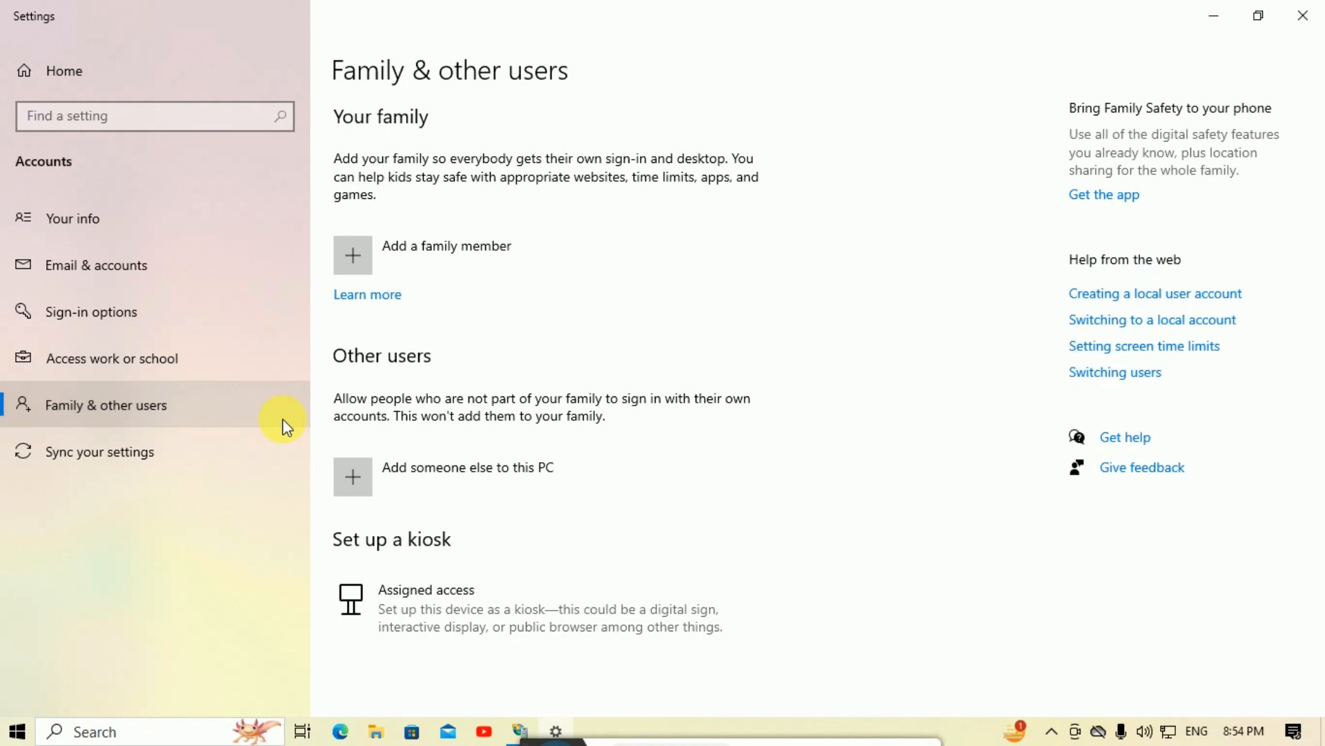
pyautogui.click(458, 478)
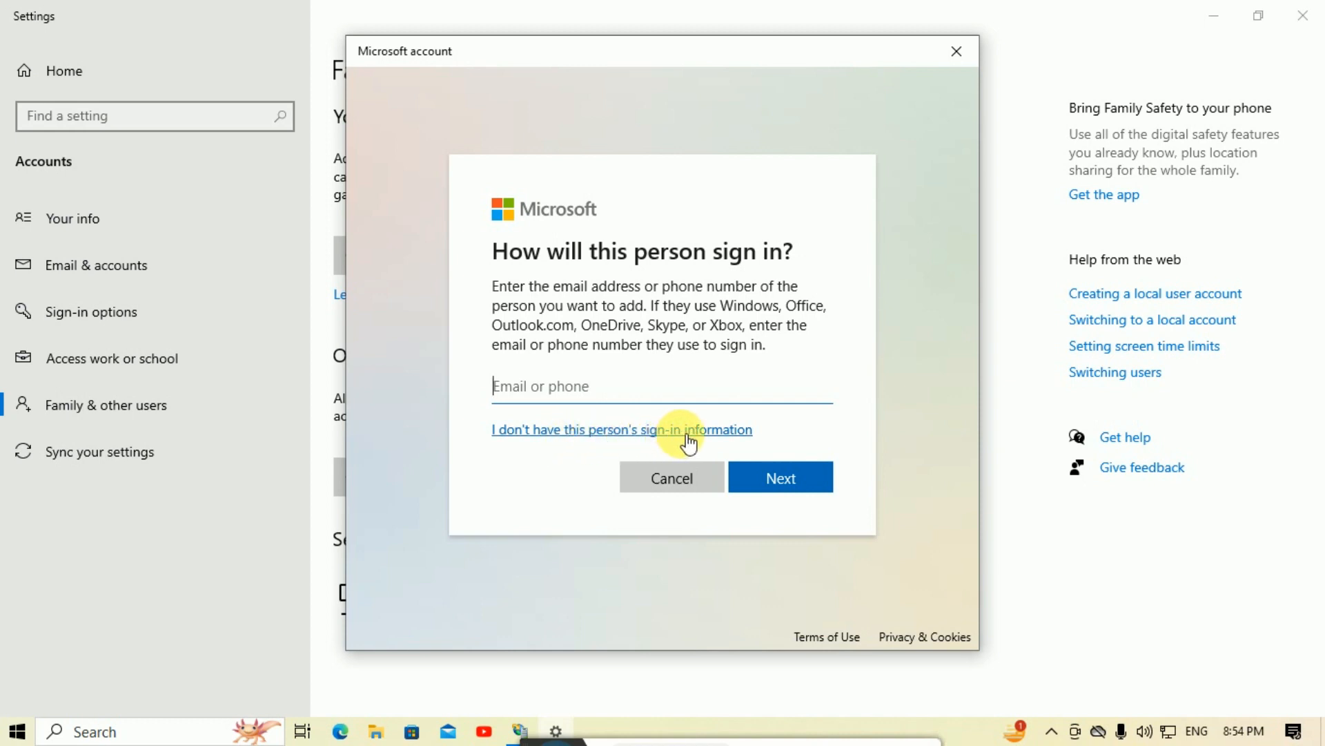
pyautogui.click(722, 435)
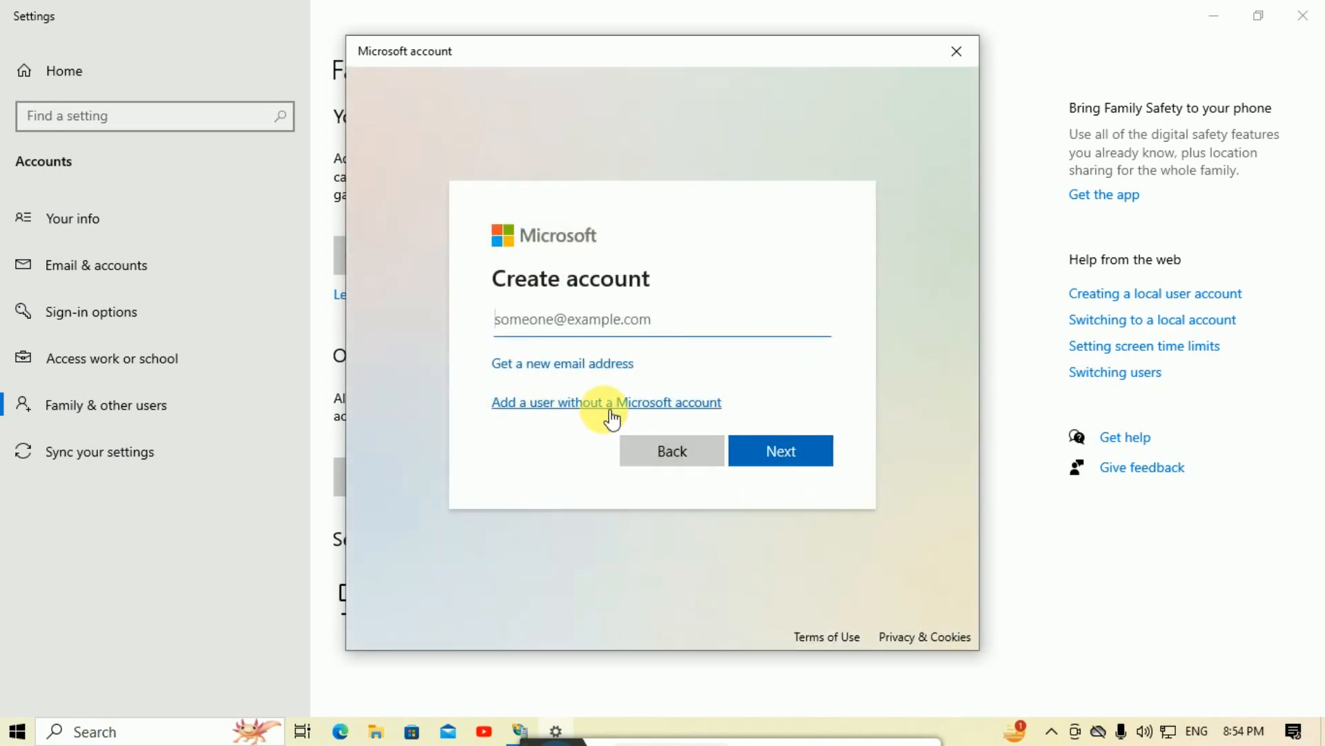
pyautogui.click(720, 407)
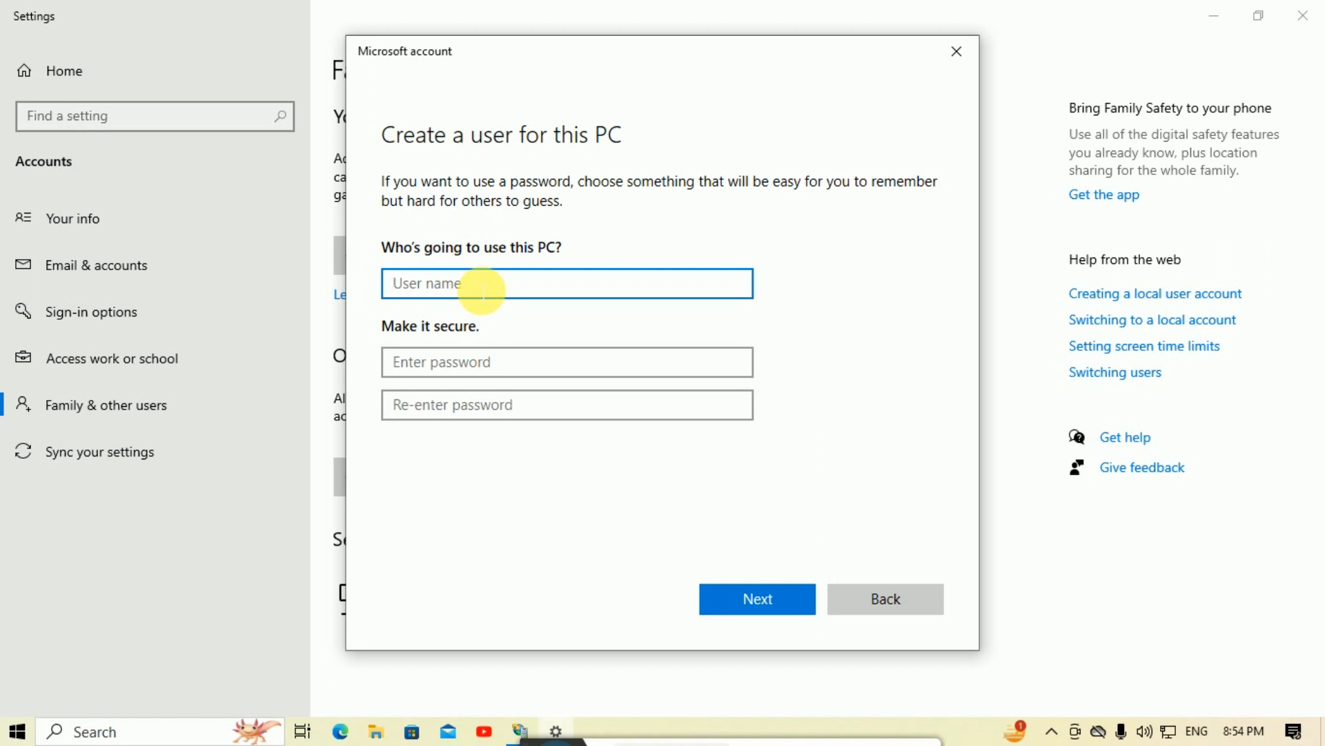
# Step: Enter the user name ftp-user, then set and confirm its password
pyautogui.write('ftp-user')
pyautogui.click(518, 364)
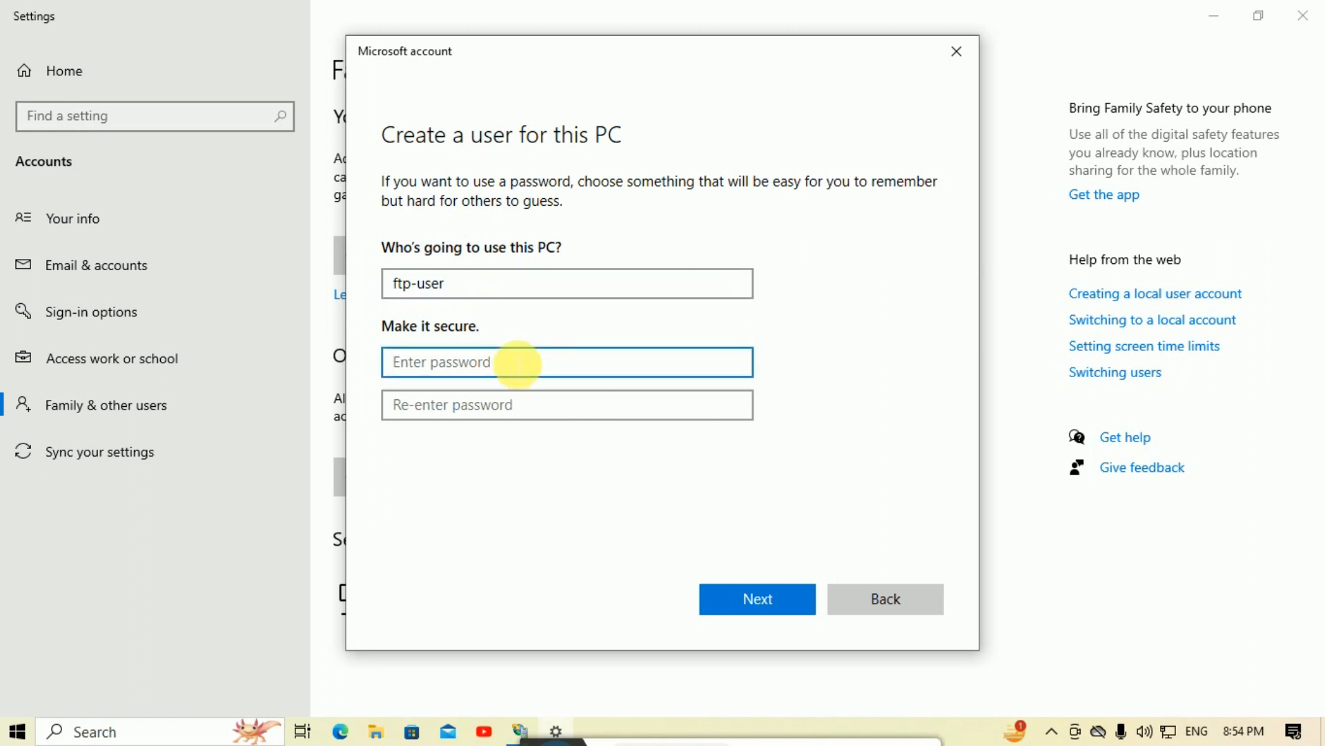
pyautogui.write('1234')
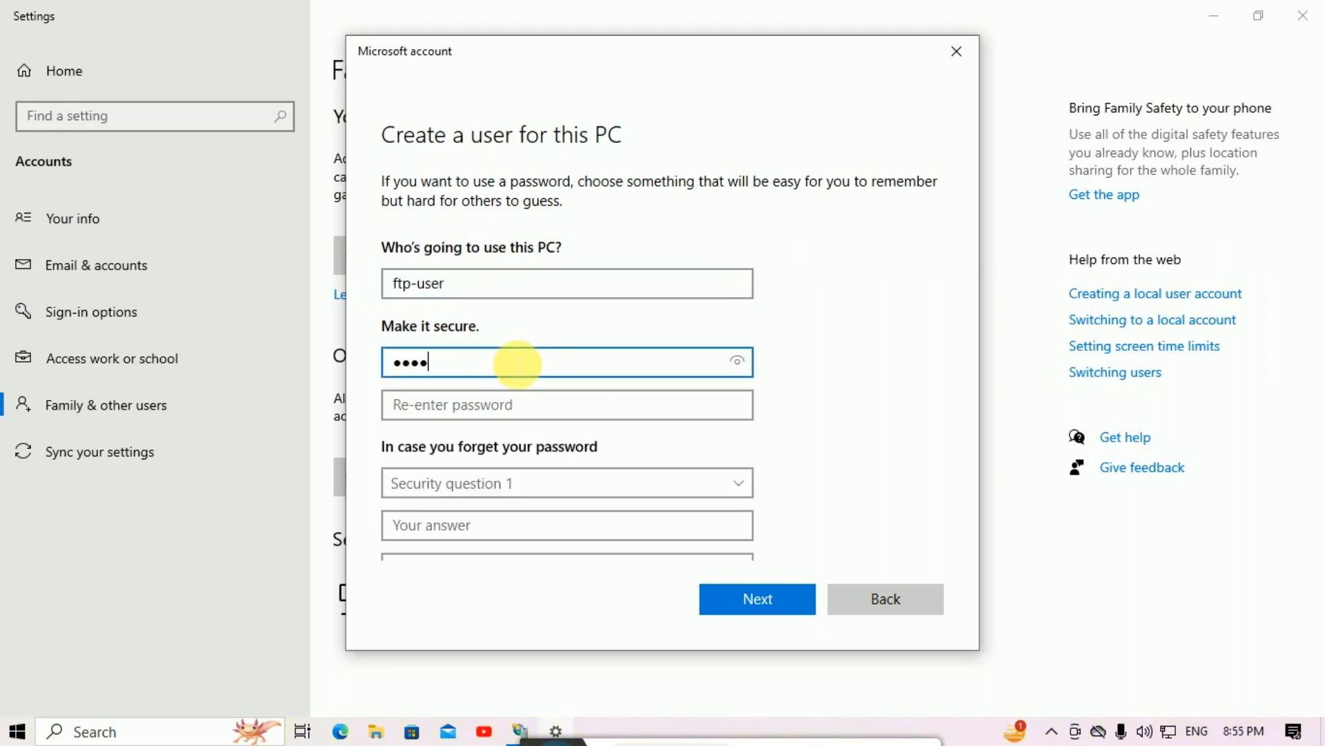
pyautogui.click(499, 405)
pyautogui.write('1234')
# Step: Choose the first pet's name security question and enter its answer
pyautogui.click(549, 485)
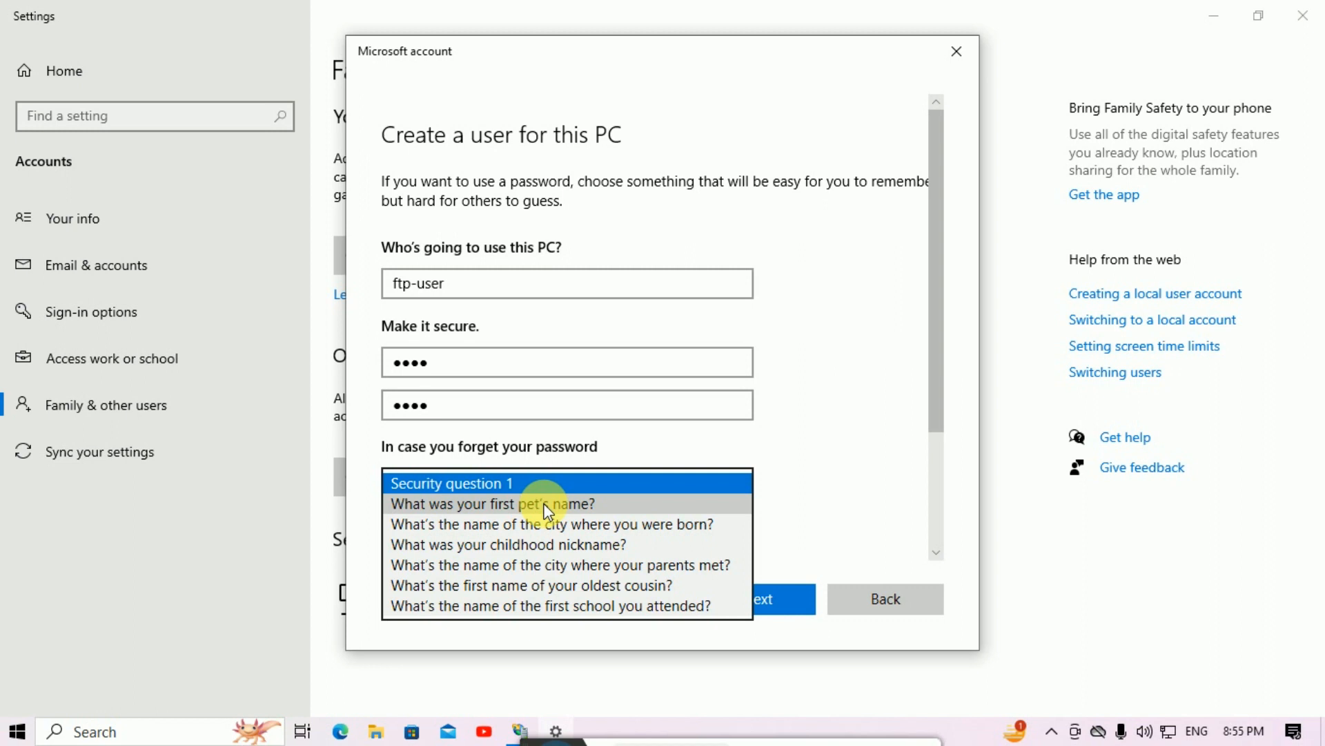
pyautogui.click(547, 506)
pyautogui.moveTo(937, 334); pyautogui.dragTo(937, 461)
pyautogui.click(451, 364)
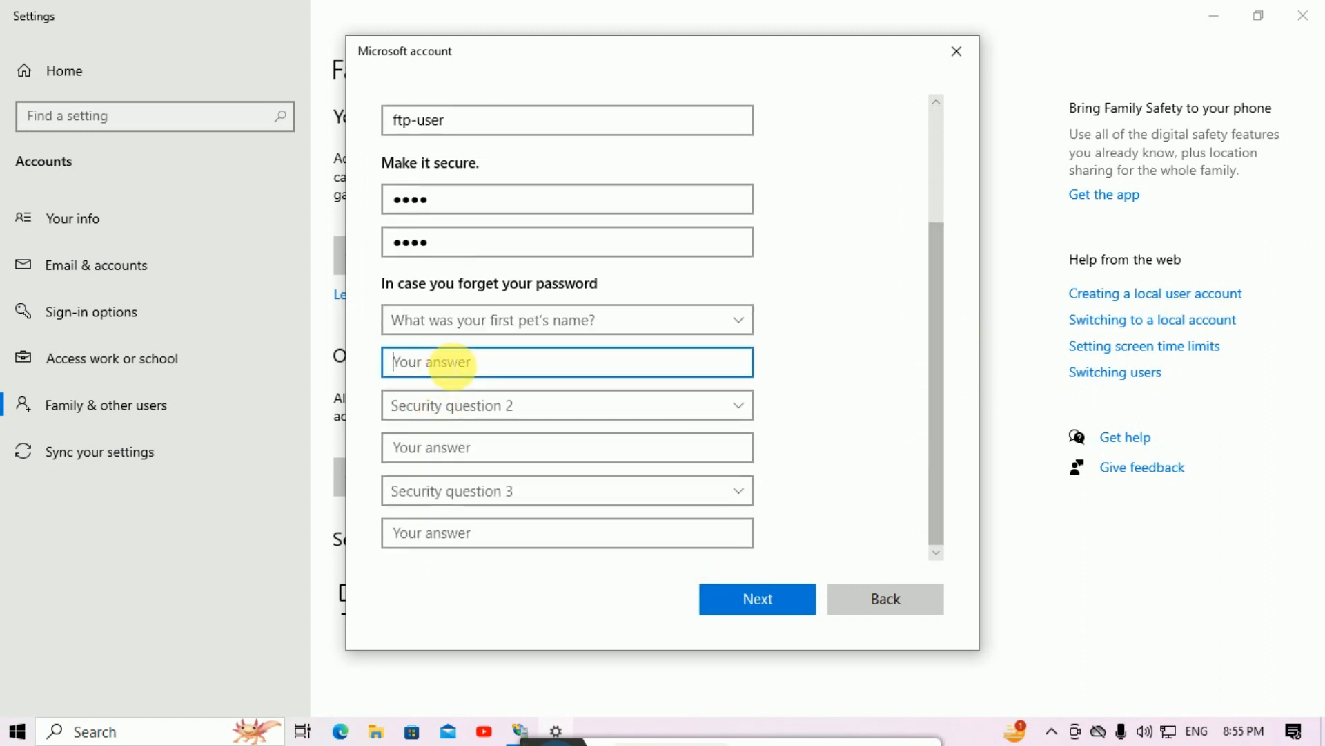
pyautogui.write('a')
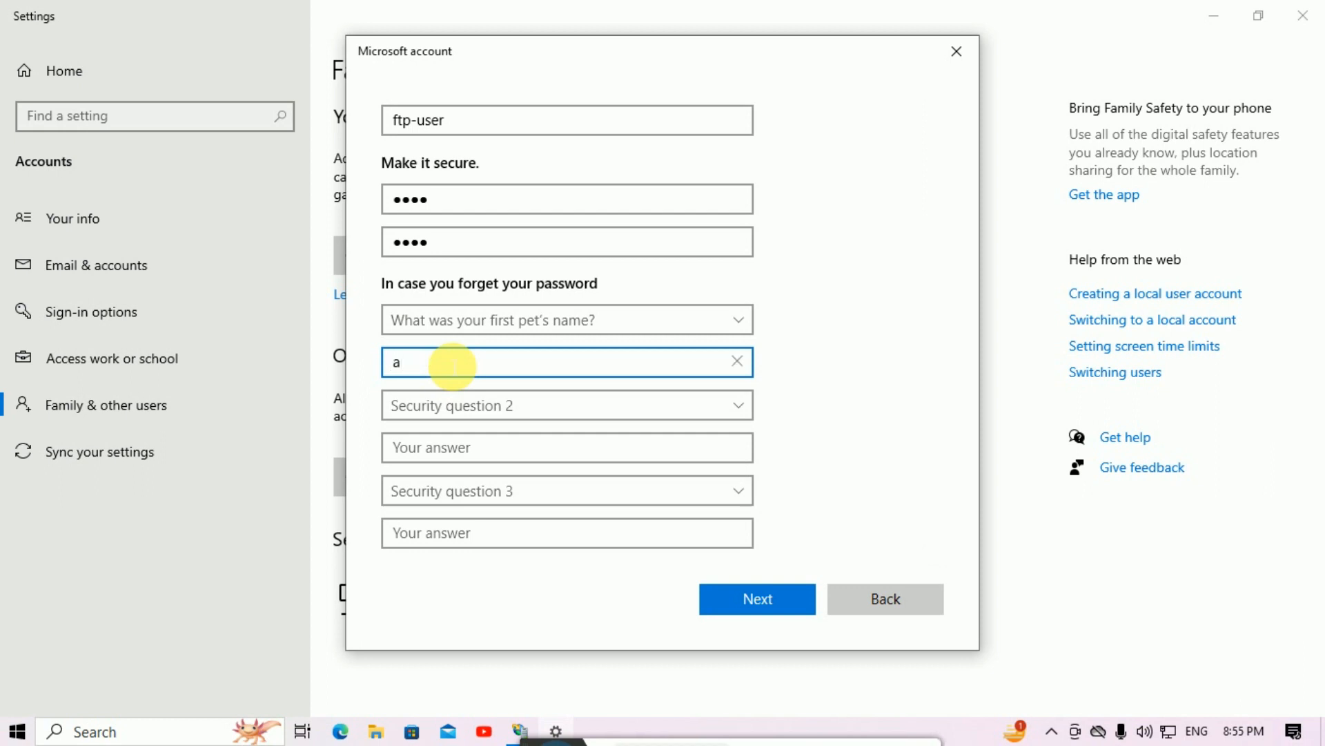
pyautogui.press('BackSpace')
pyautogui.write('A')
# Step: Choose and answer the birth-city and parents-met-city security questions
pyautogui.click(459, 404)
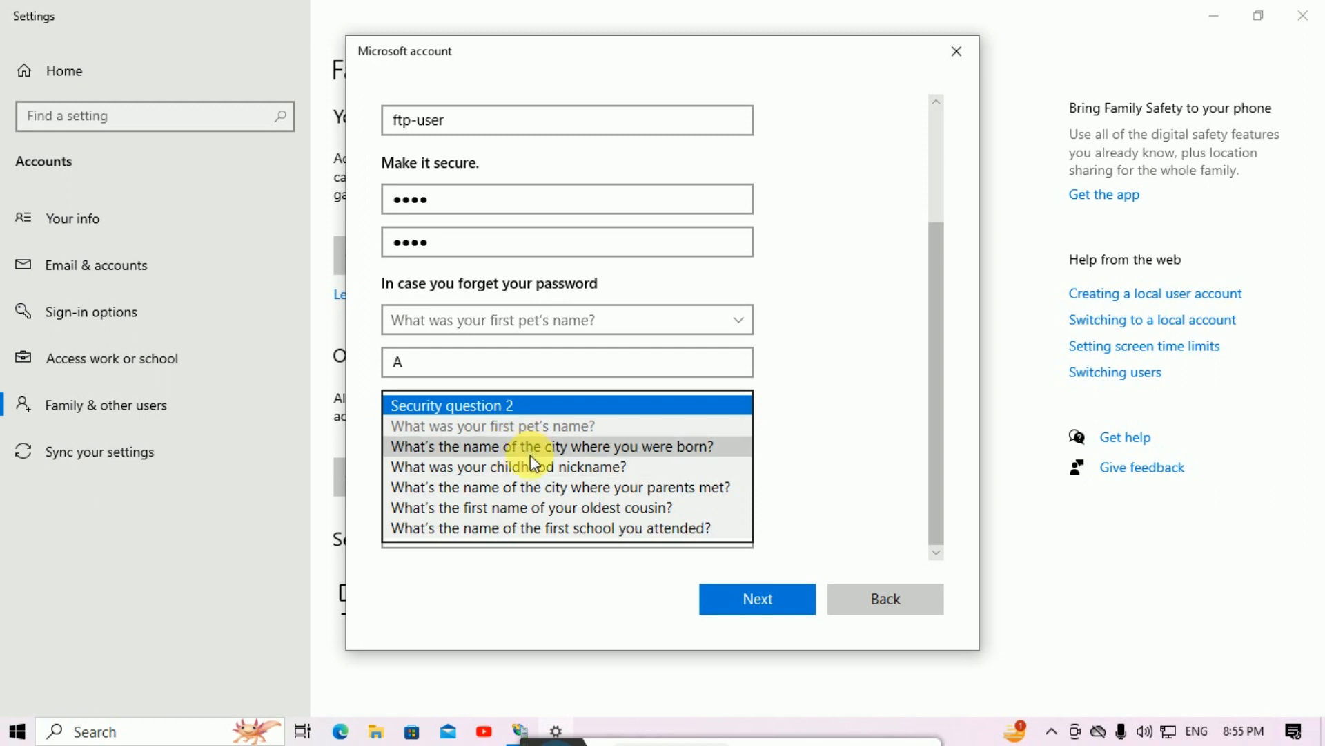
pyautogui.click(530, 453)
pyautogui.click(501, 450)
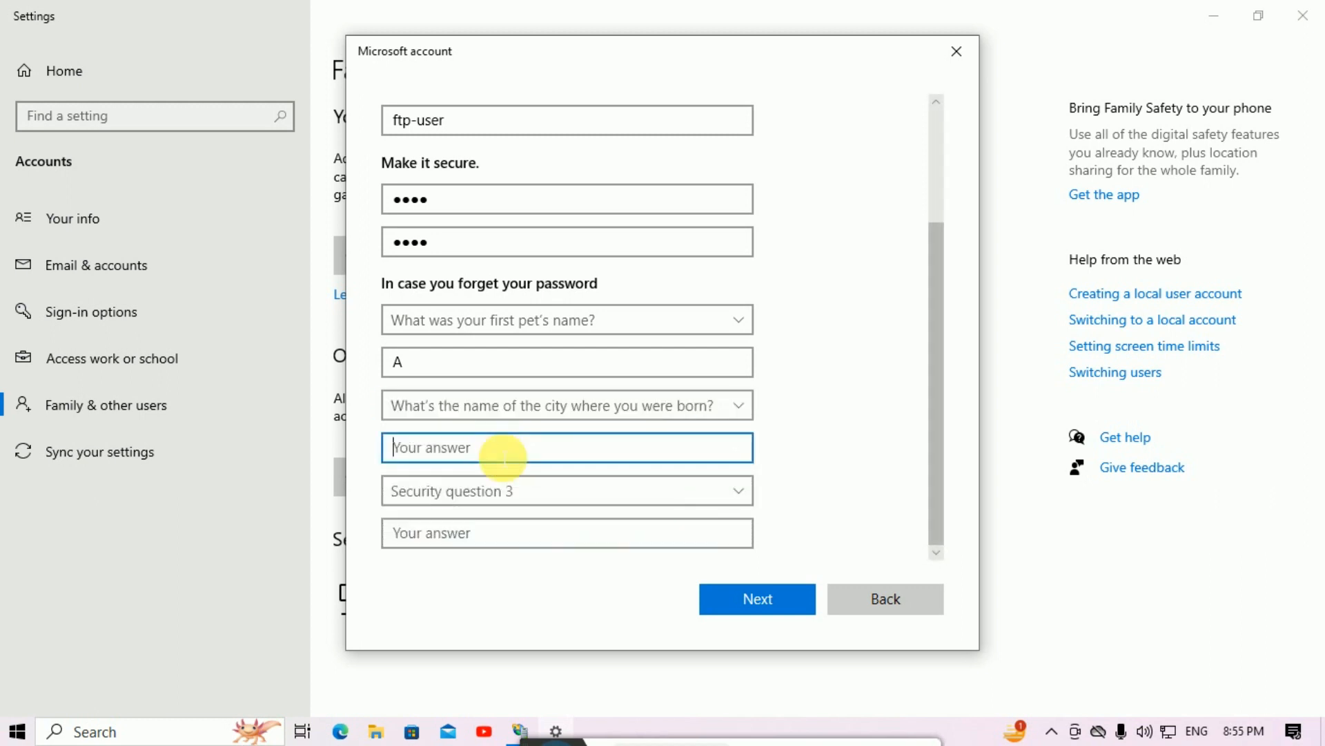
pyautogui.write('B')
pyautogui.click(503, 490)
pyautogui.click(507, 570)
pyautogui.click(472, 533)
pyautogui.write('C')
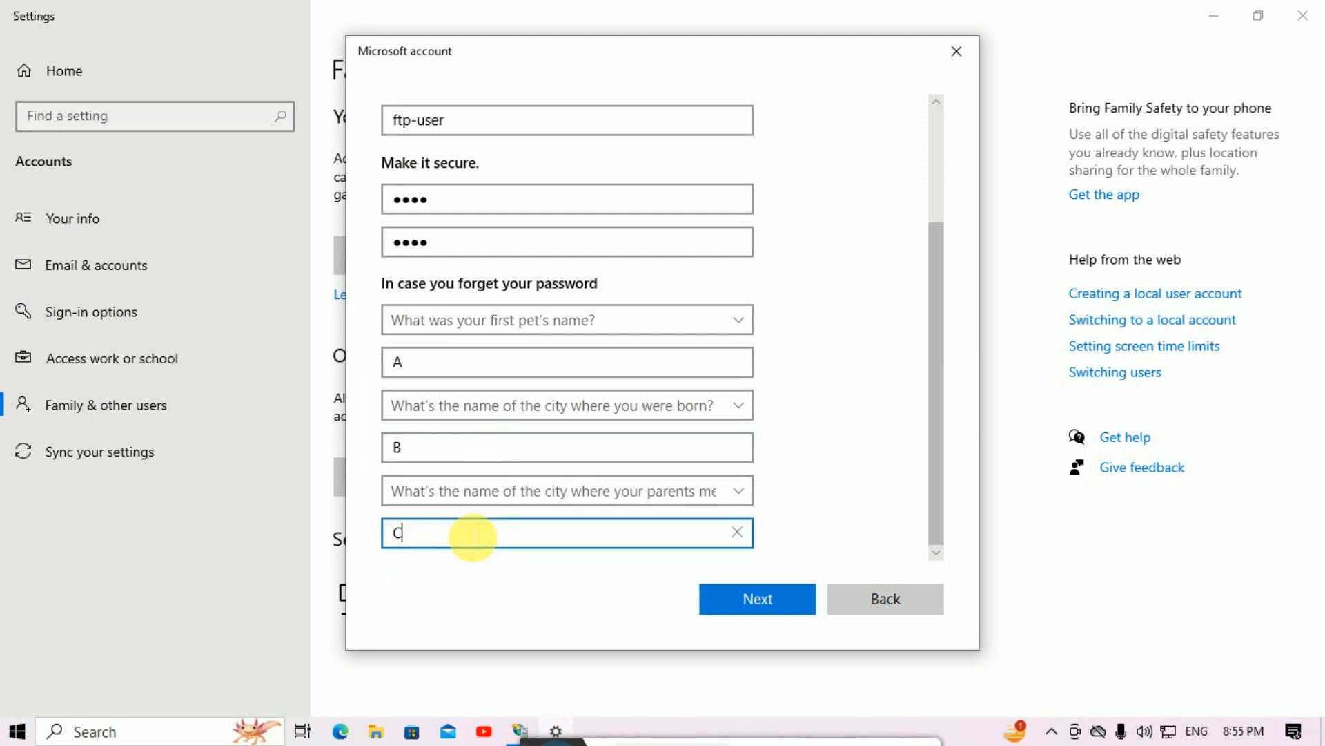
# Step: Create the ftp-user account and close Settings
pyautogui.click(738, 610)
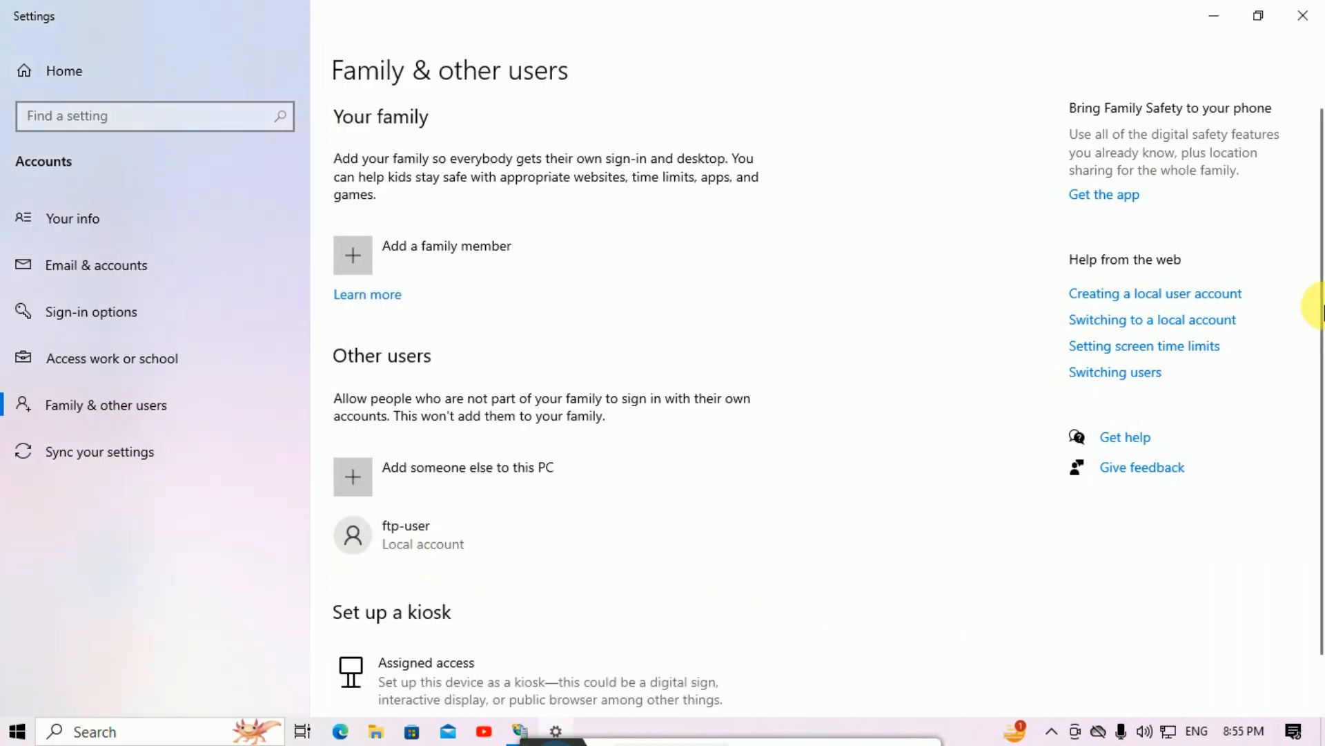
pyautogui.scroll(-1, 1320, 310)
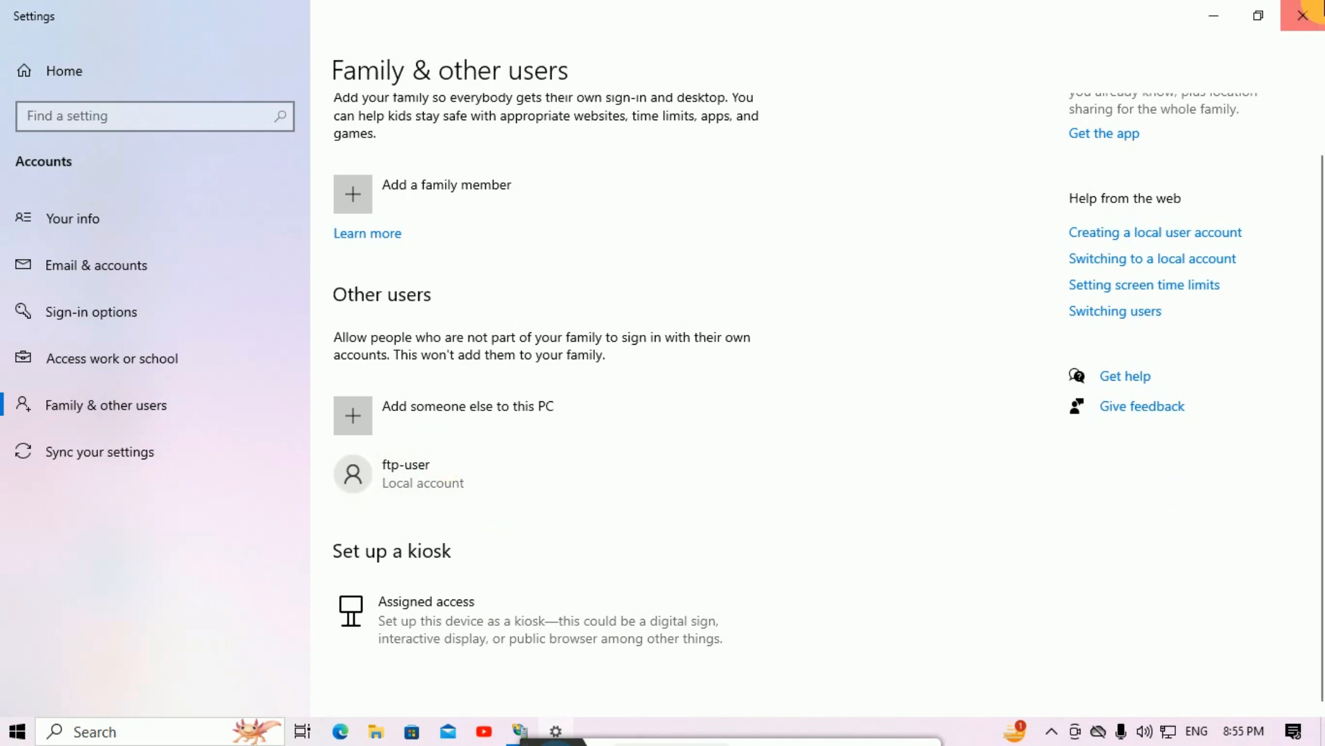
pyautogui.click(1303, 15)
# Step: Bring IIS Manager forward, expand Sites, select Home and pick FTP Authorization Rules
pyautogui.click(520, 730)
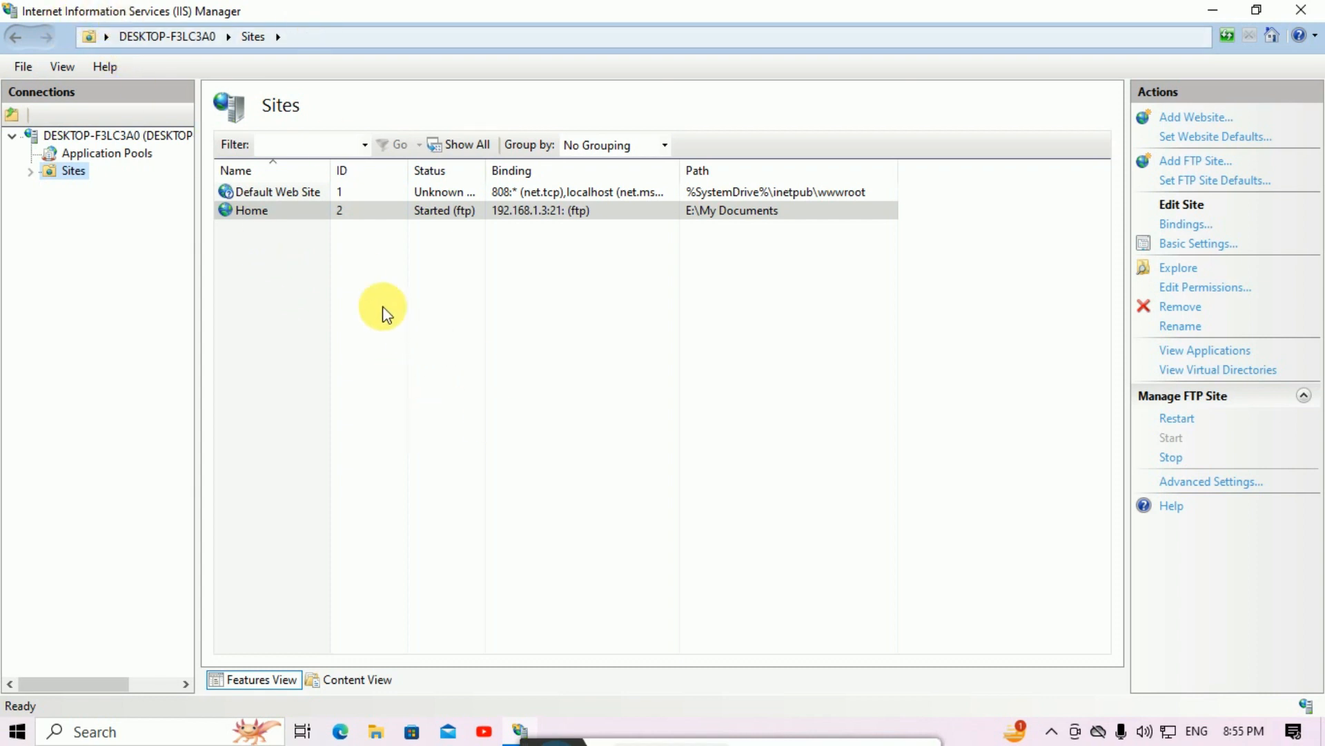
pyautogui.click(29, 171)
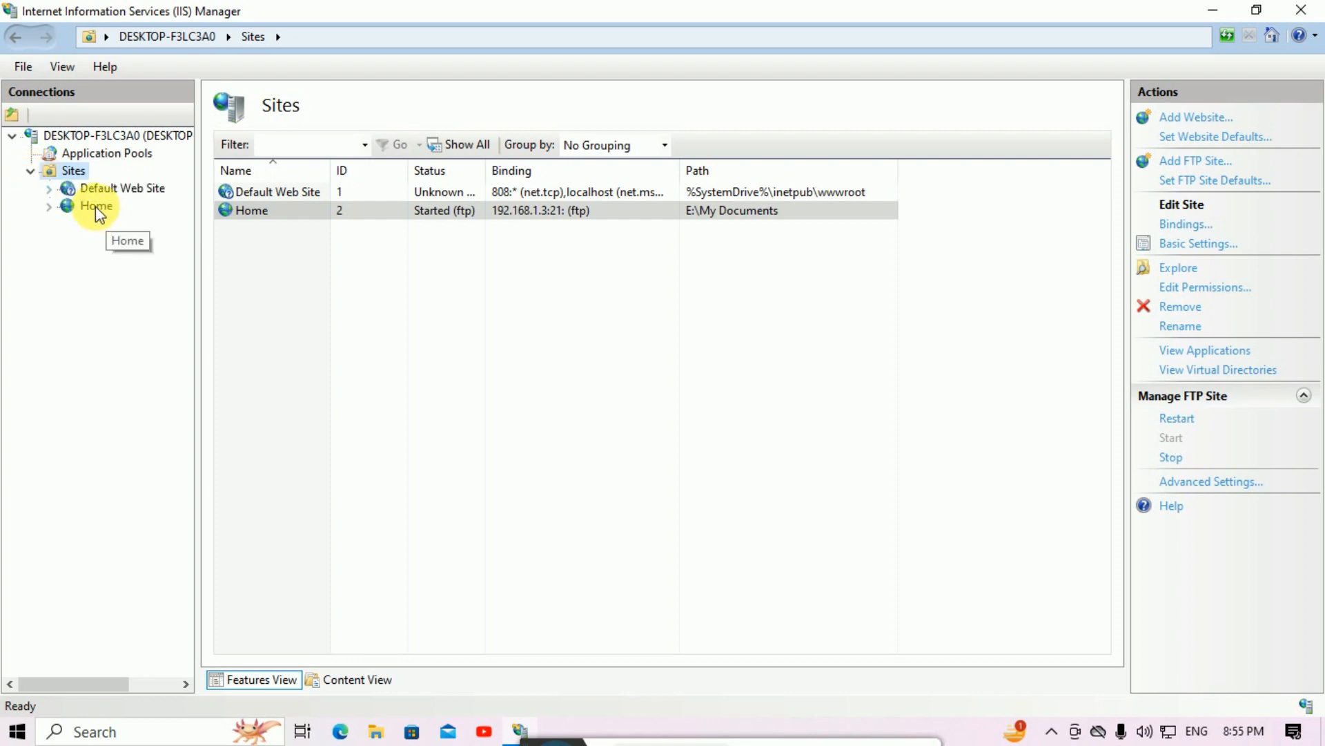
pyautogui.click(96, 206)
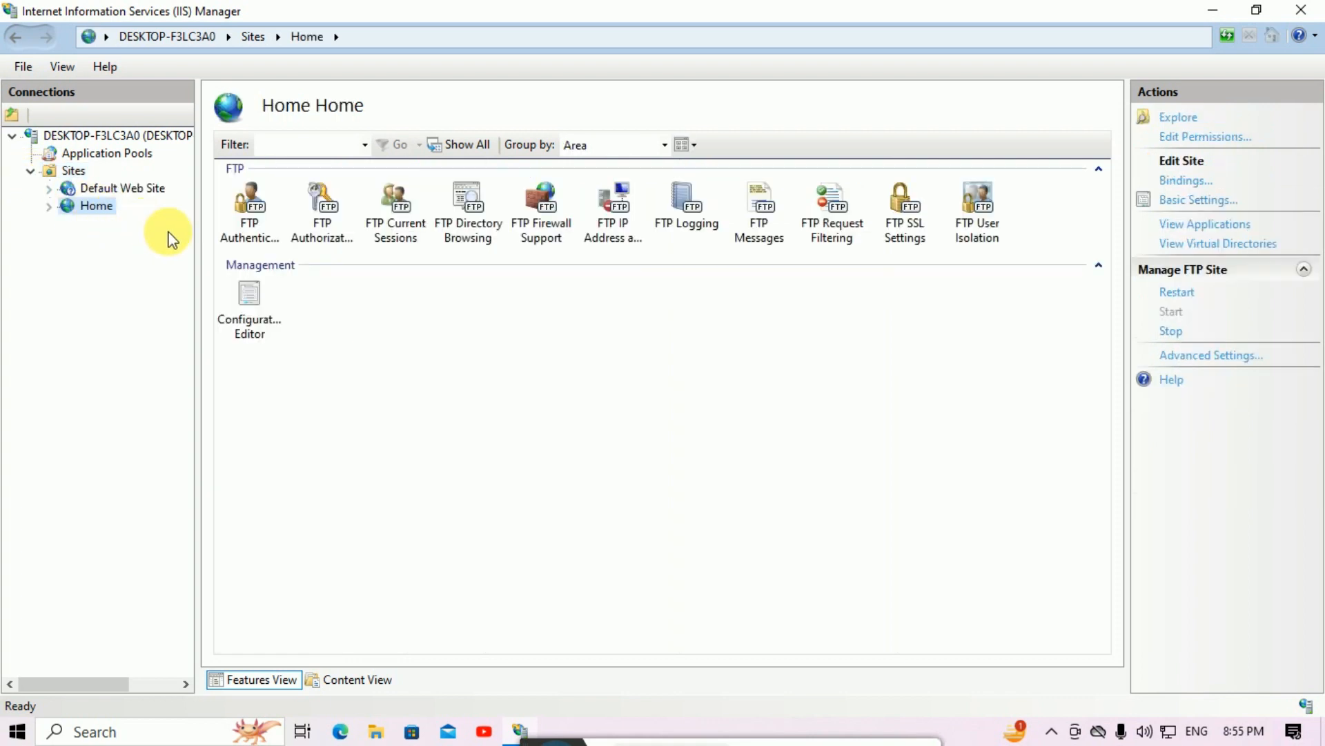
pyautogui.click(321, 230)
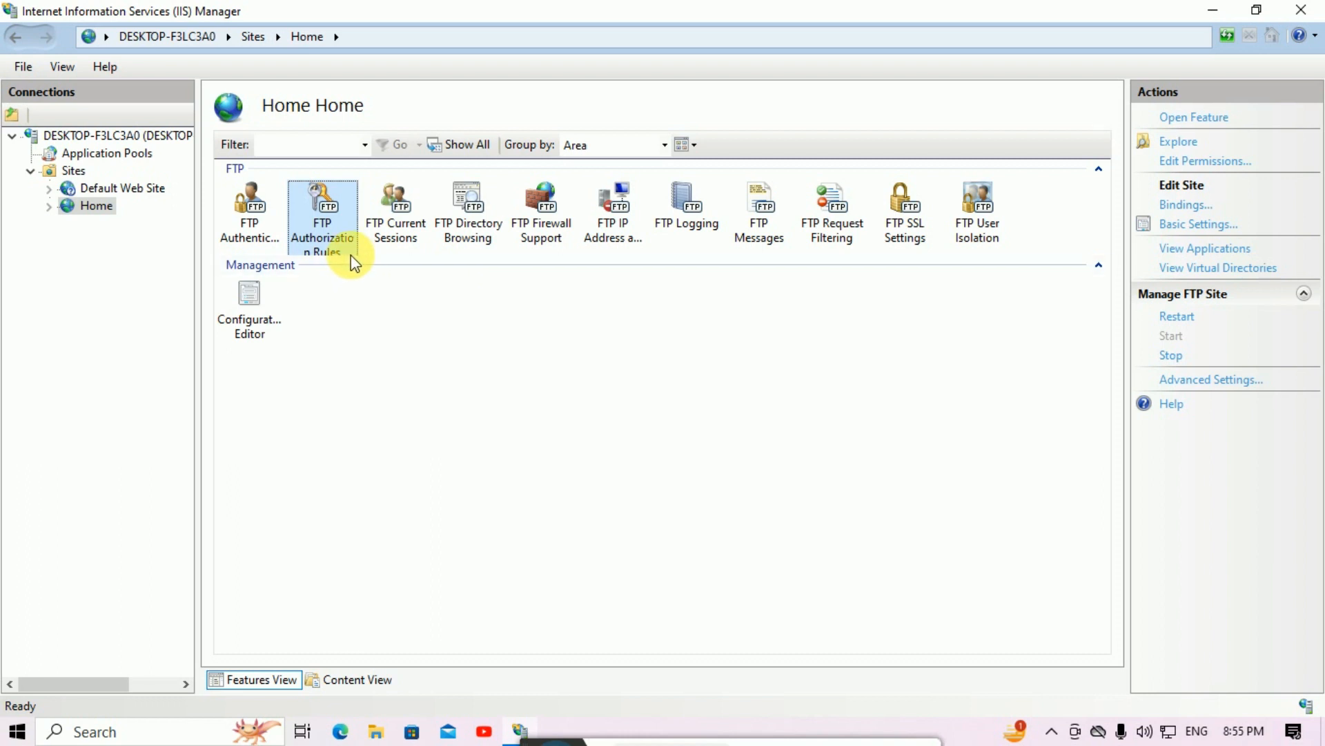
# Step: Add an Allow rule for specified user ftp-user with Read and Write permissions
pyautogui.doubleClick(330, 219)
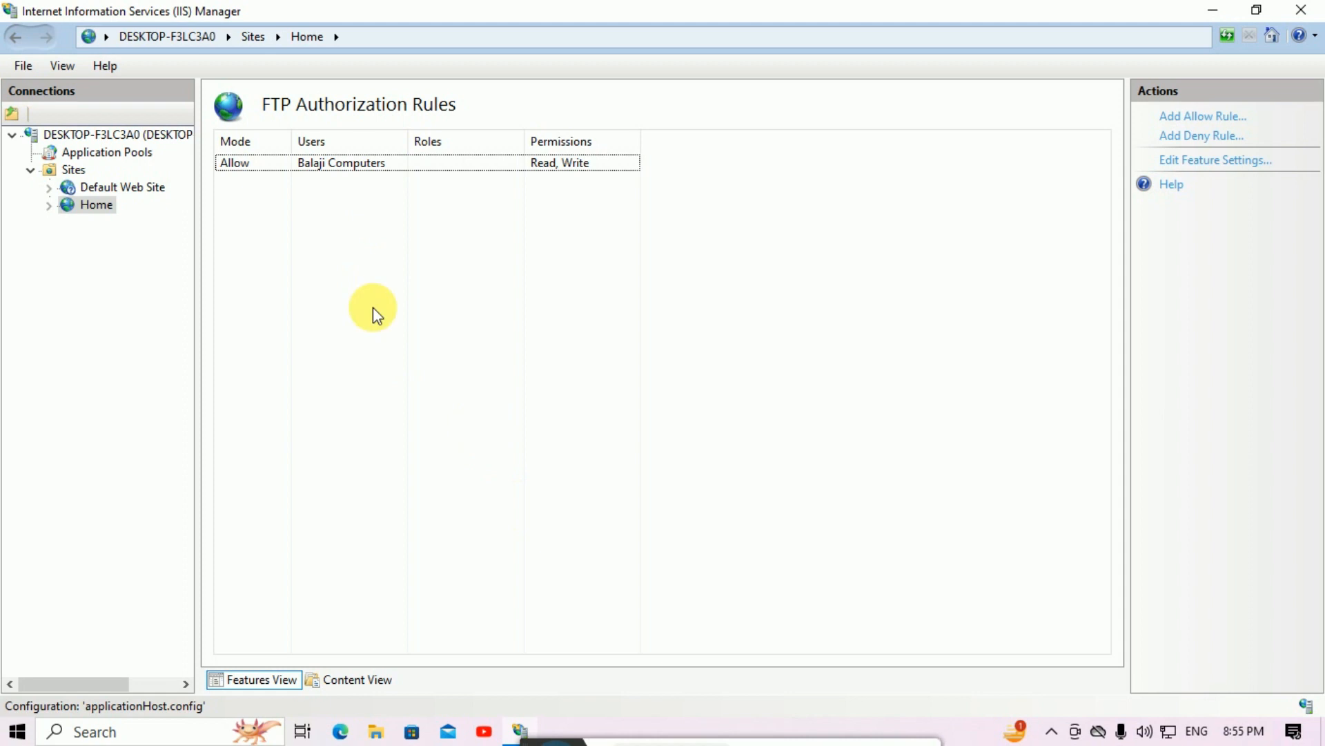
pyautogui.rightClick(298, 246)
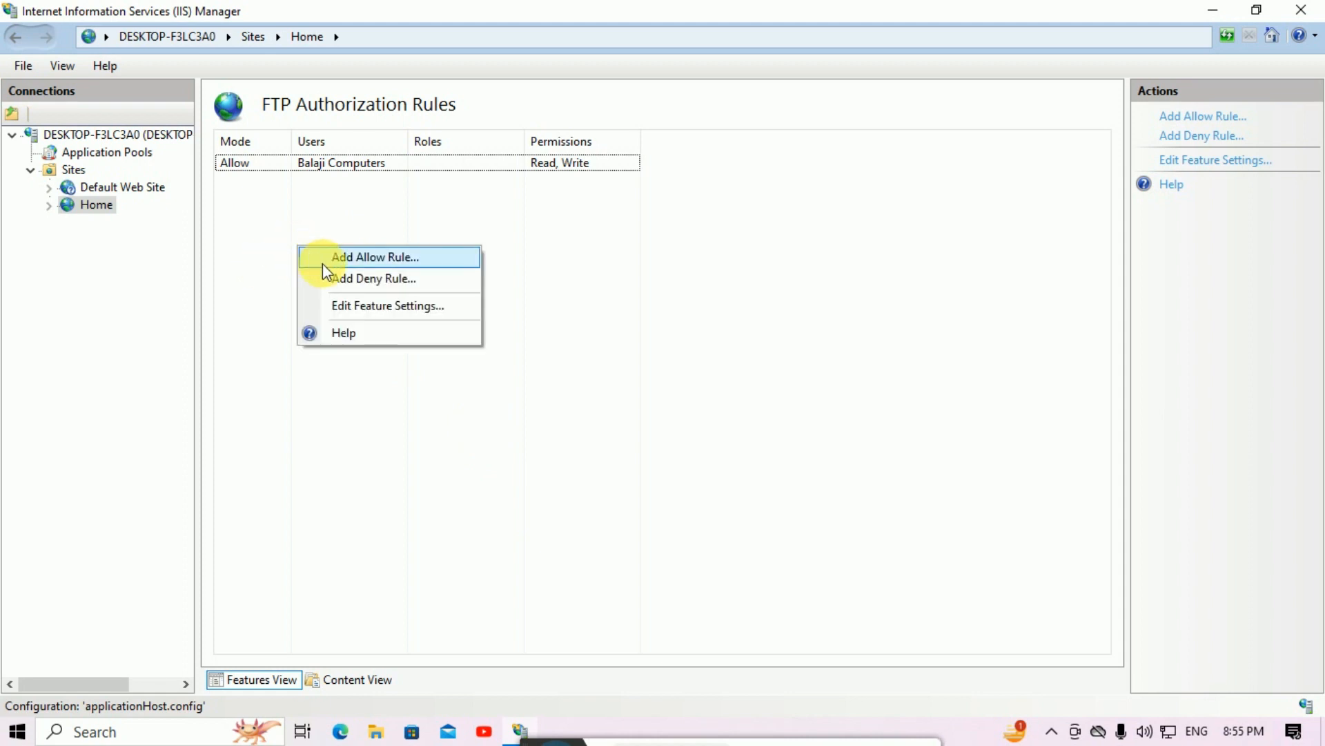
pyautogui.click(351, 260)
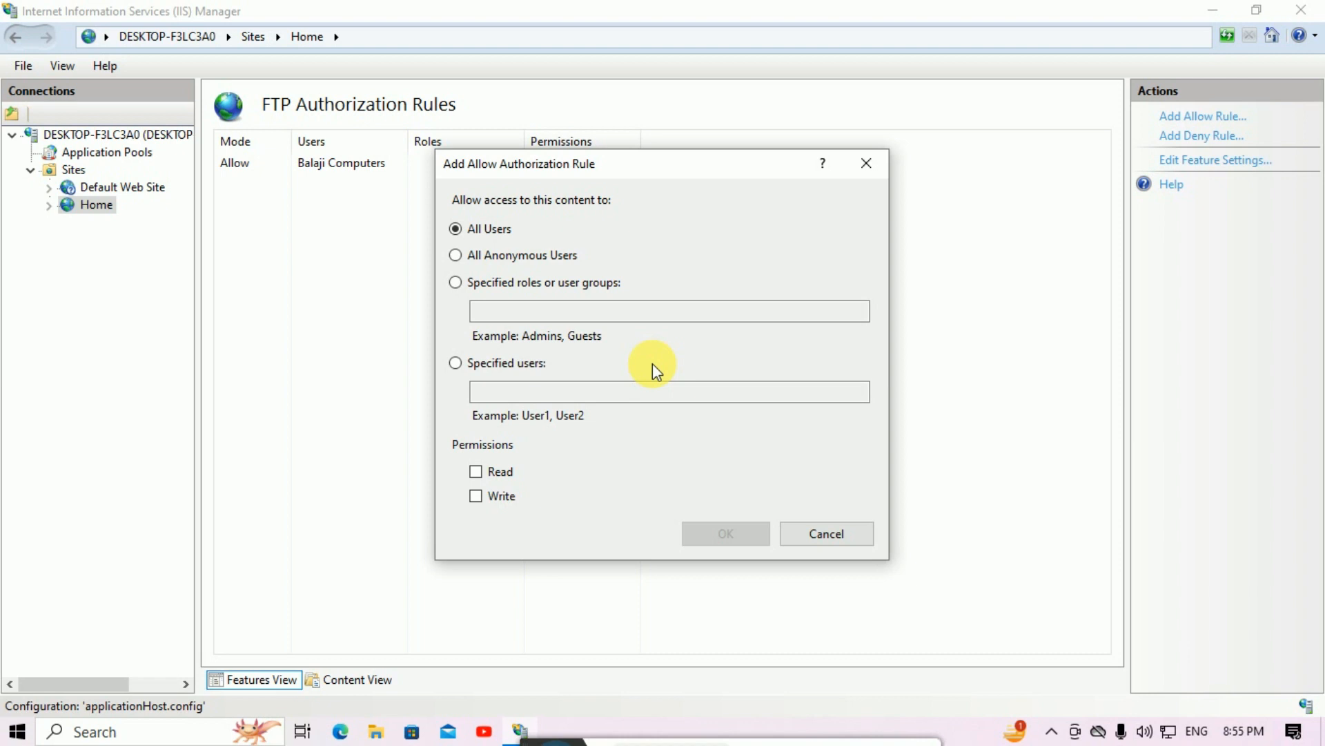
pyautogui.click(456, 363)
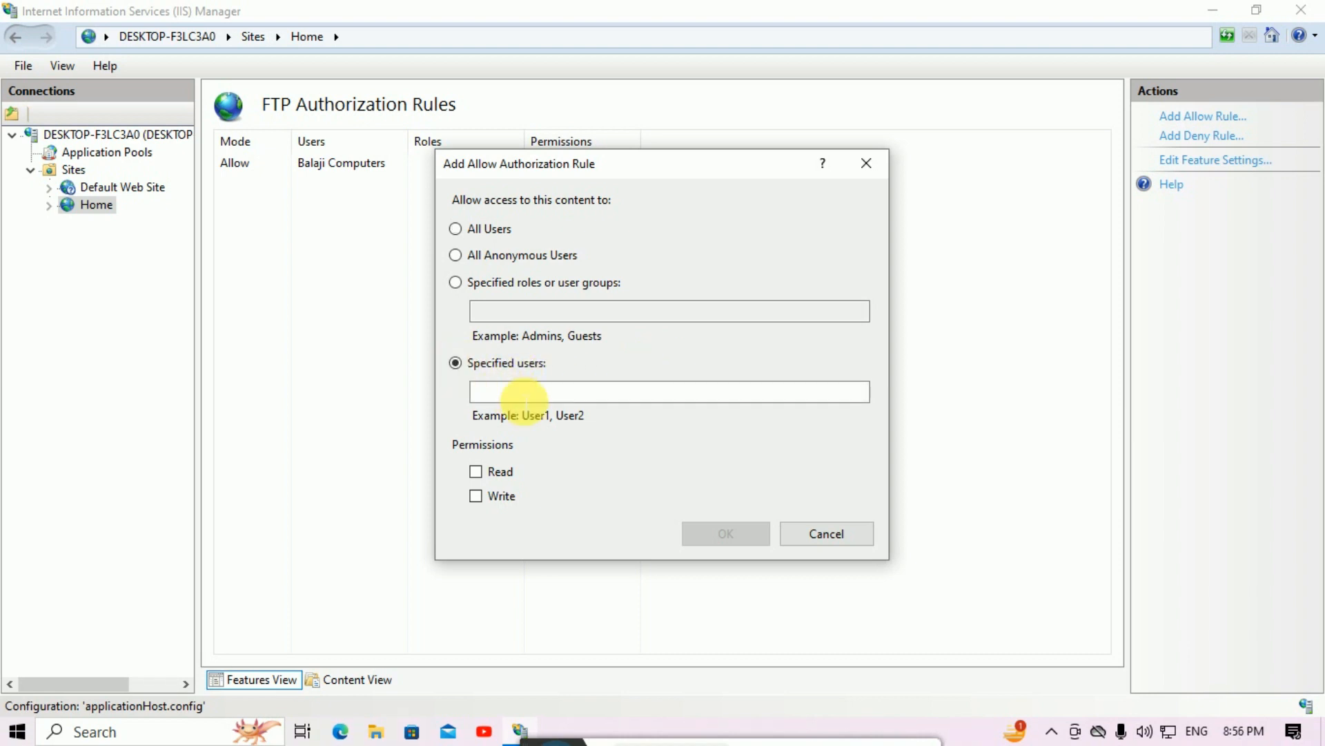
pyautogui.click(533, 392)
pyautogui.write('ftp-')
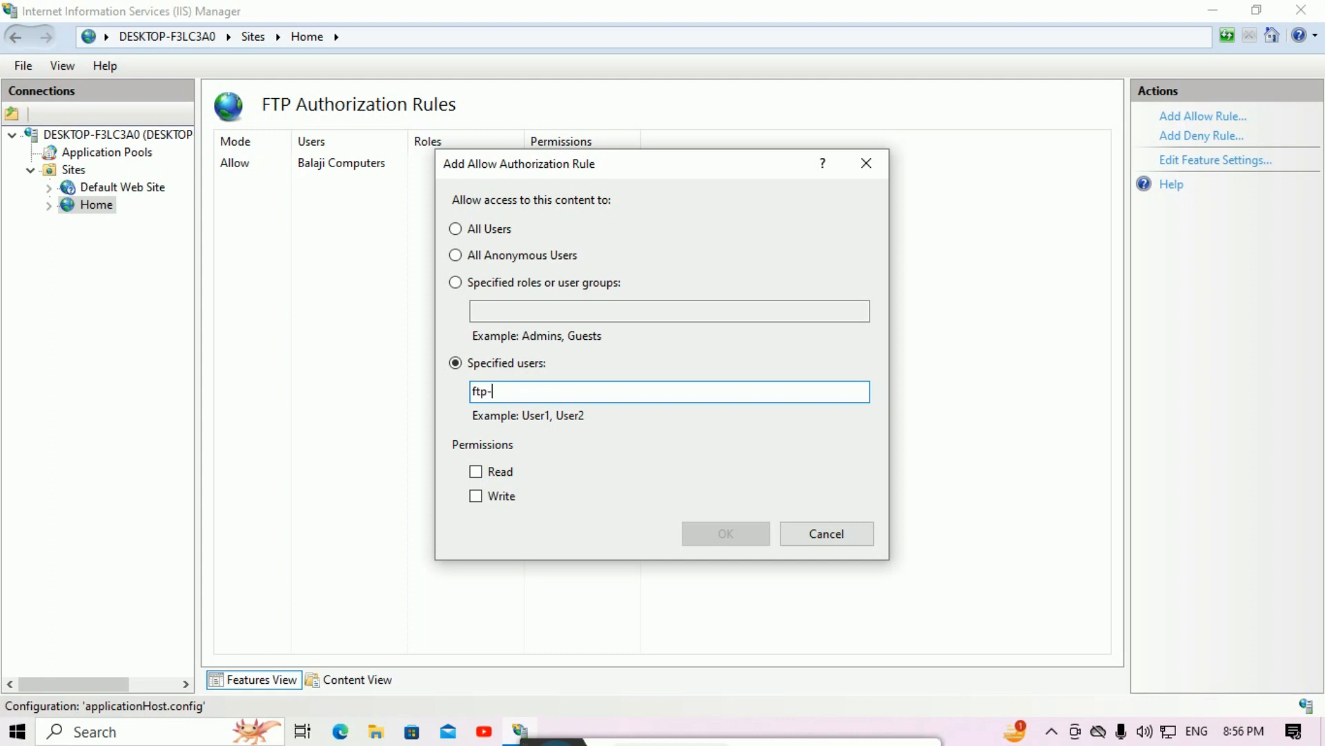
pyautogui.write('user')
pyautogui.click(475, 471)
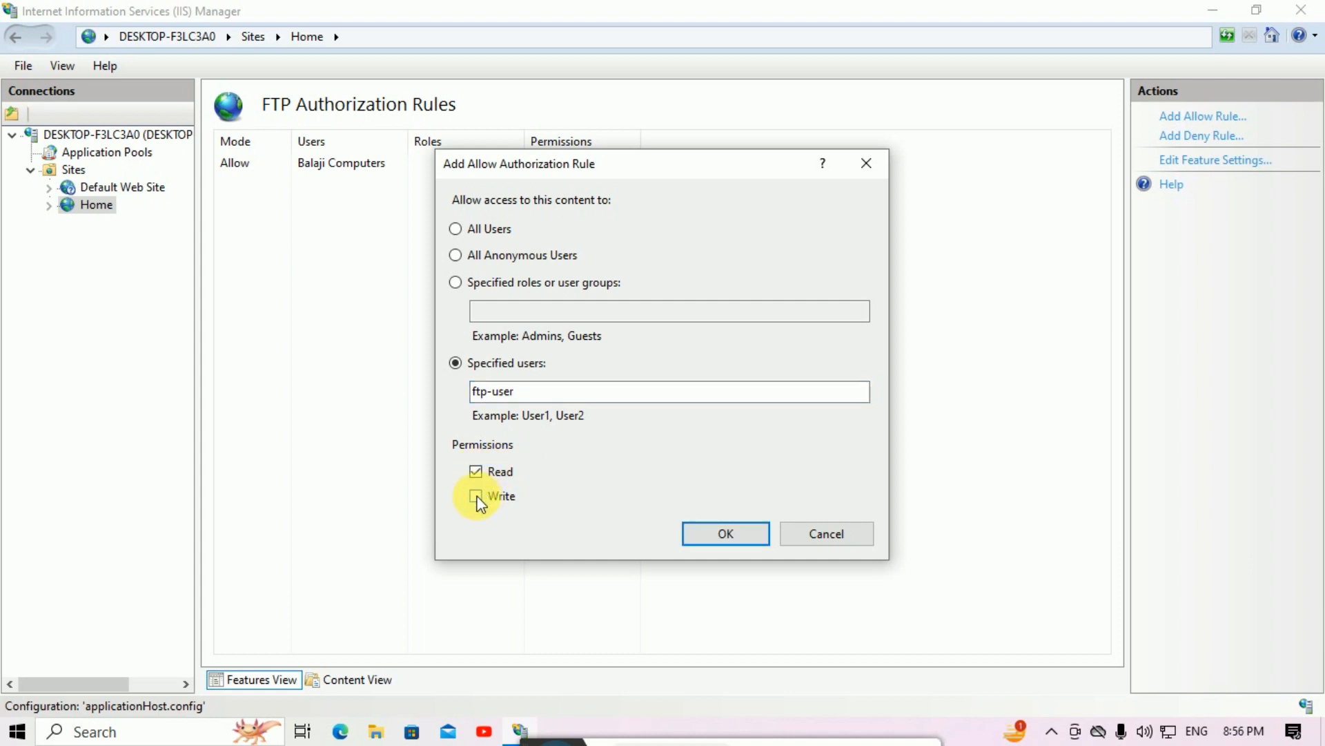
pyautogui.click(743, 540)
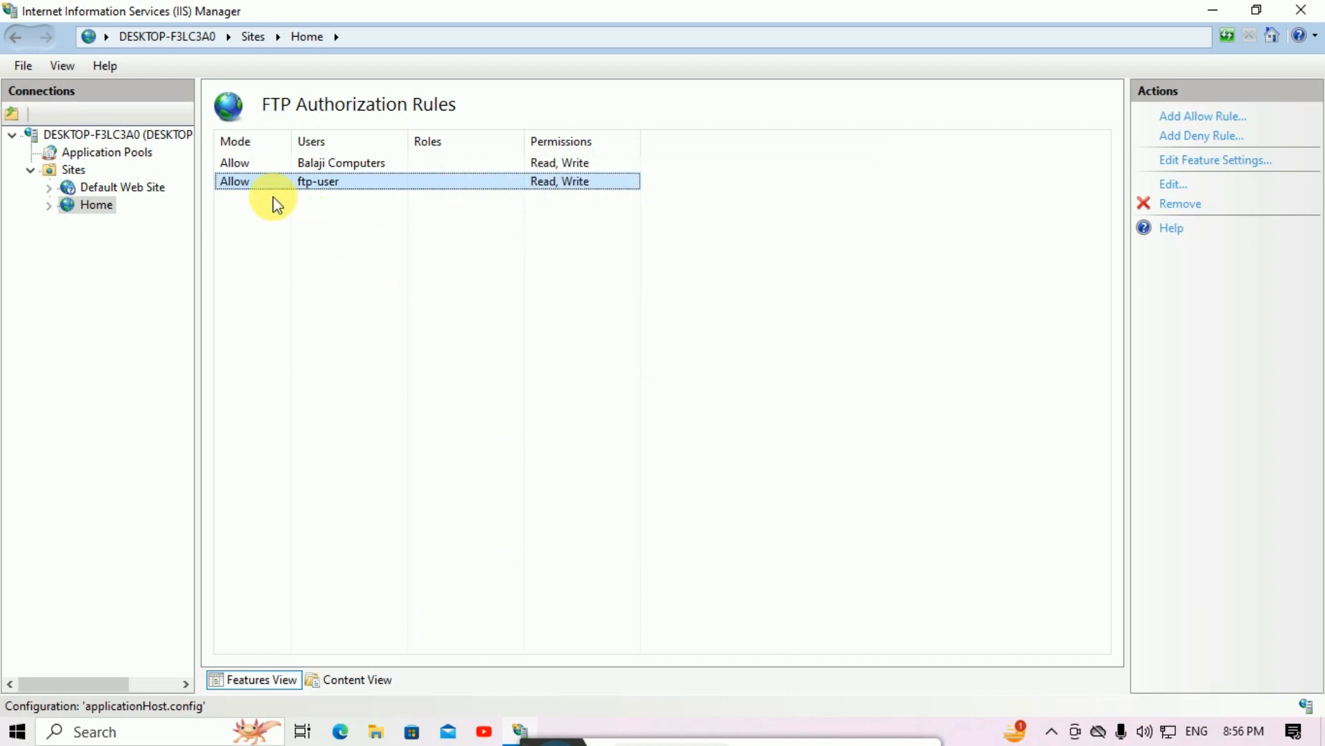
pyautogui.click(482, 254)
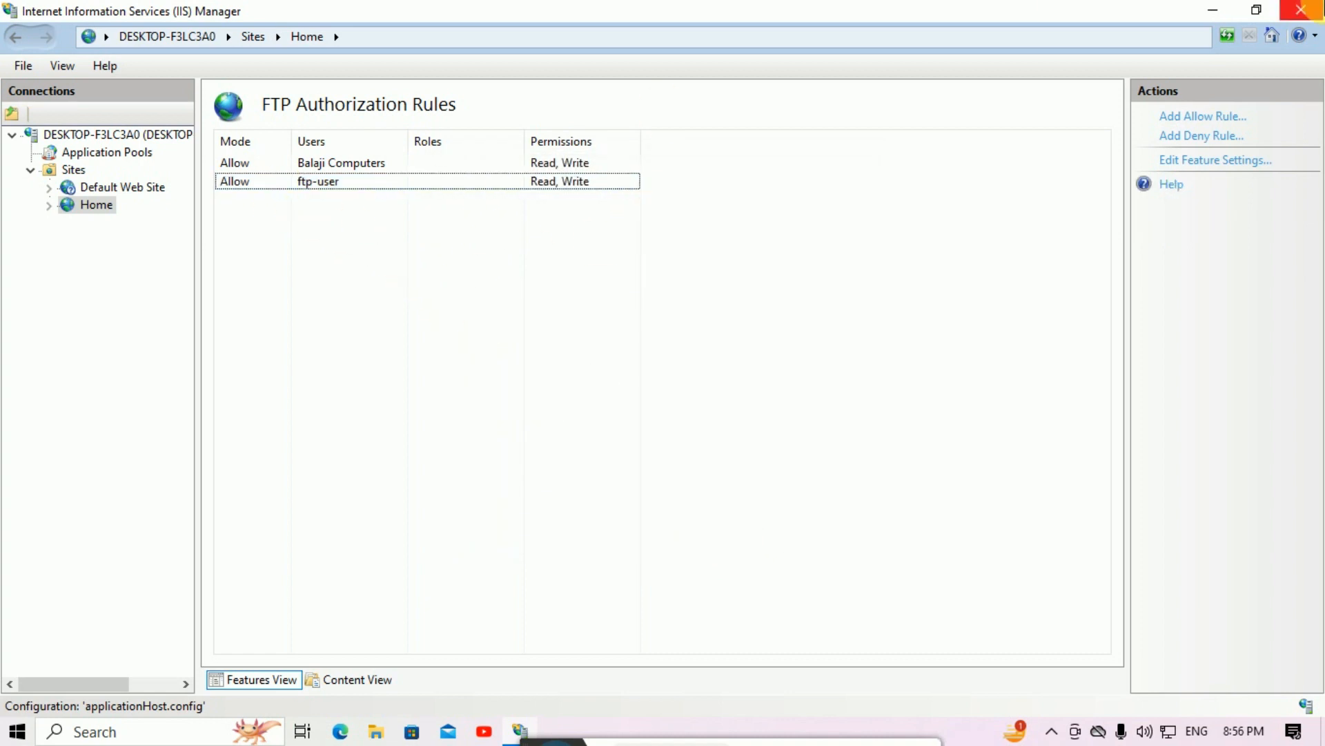
# Step: Close IIS Manager and open the Security tab of E:\My Documents properties
pyautogui.click(1302, 11)
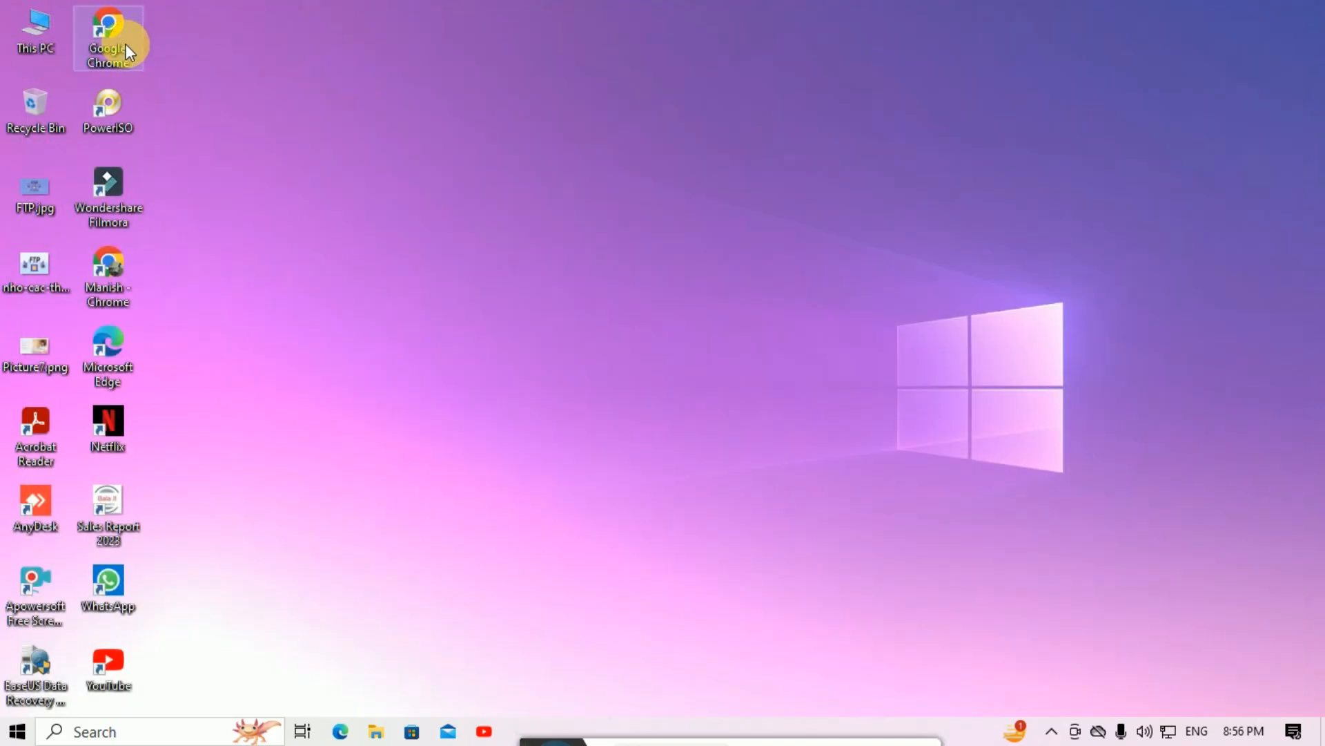
pyautogui.doubleClick(44, 46)
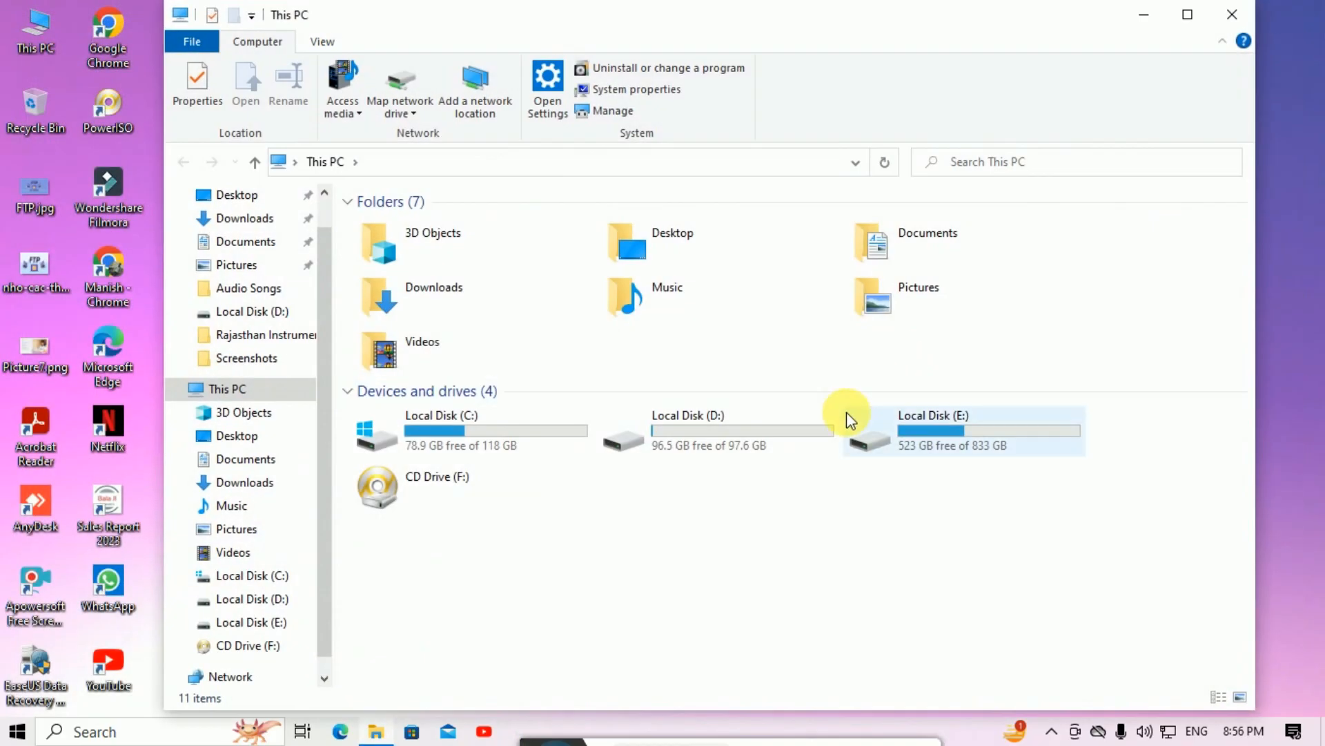
pyautogui.doubleClick(940, 445)
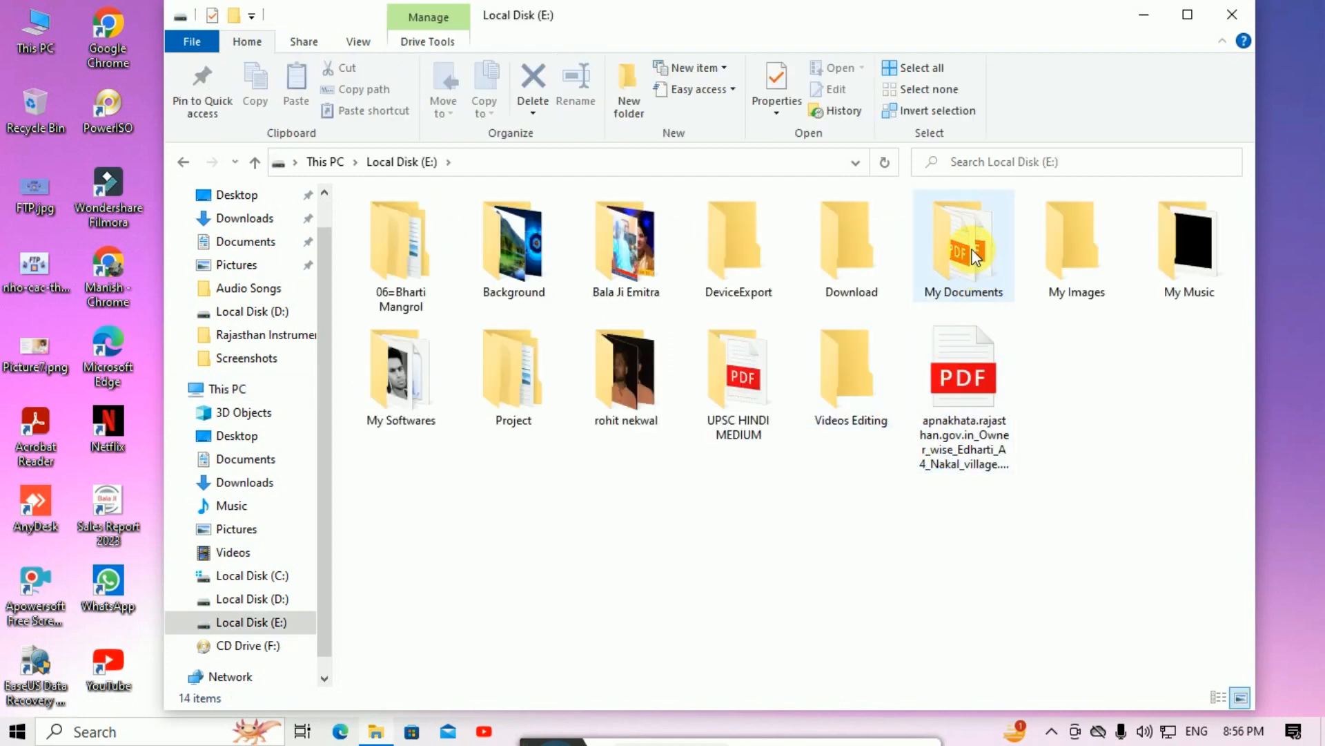
pyautogui.rightClick(976, 257)
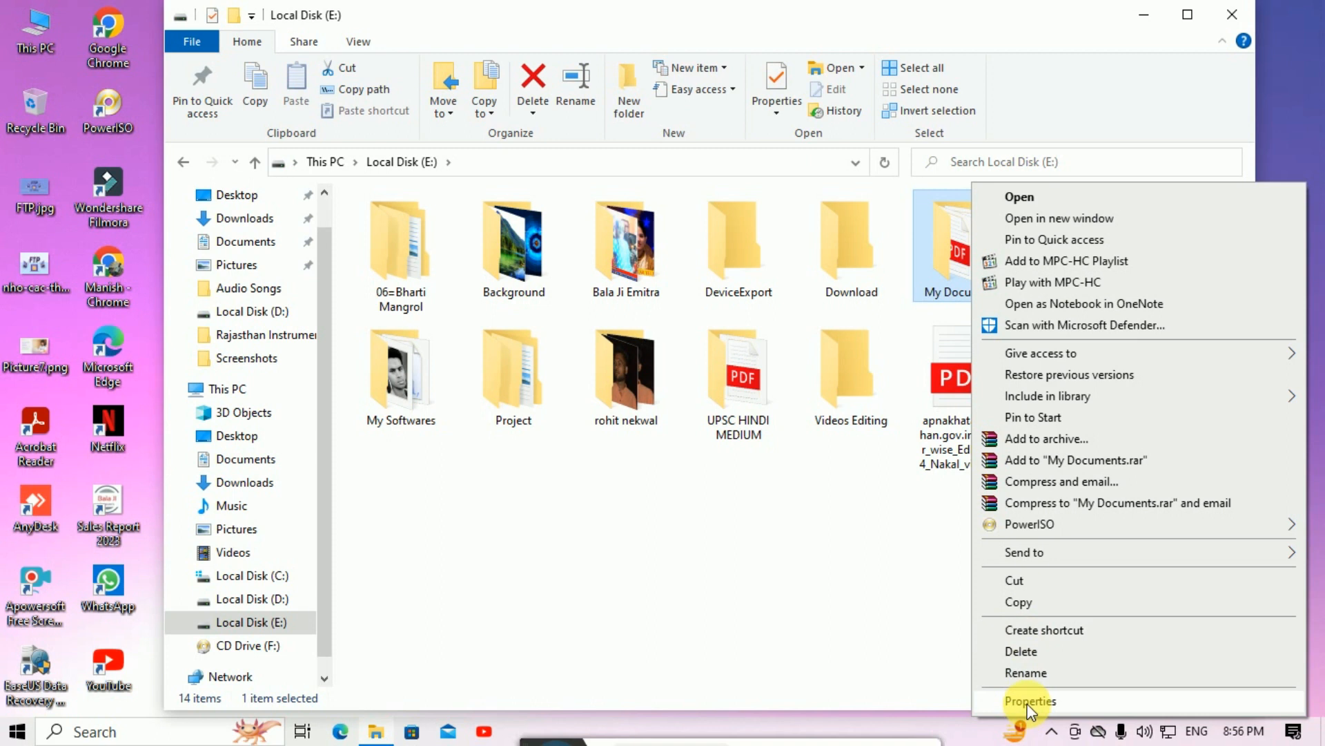
pyautogui.click(1029, 702)
pyautogui.moveTo(1102, 266); pyautogui.dragTo(342, 239)
pyautogui.click(332, 259)
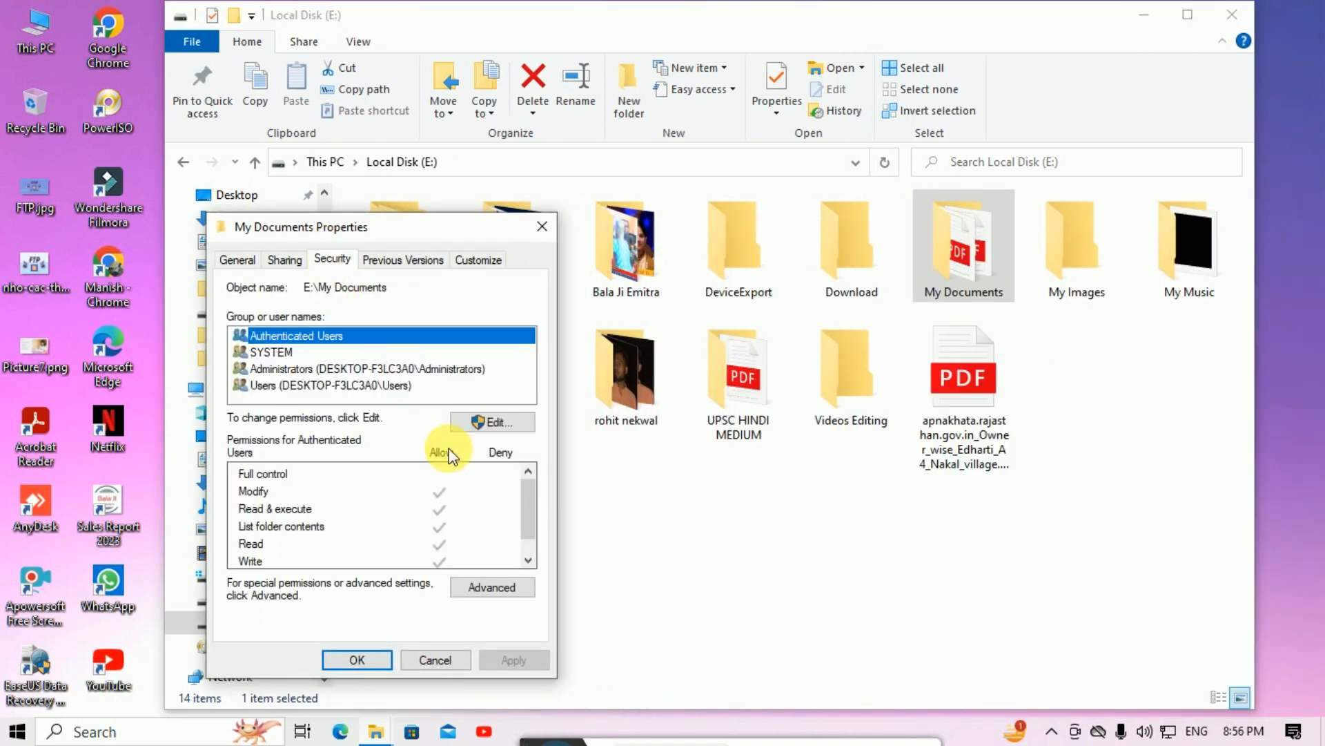
# Step: Add ftp-user to My Documents with Read & execute, List folder contents and Read permissions
pyautogui.click(521, 422)
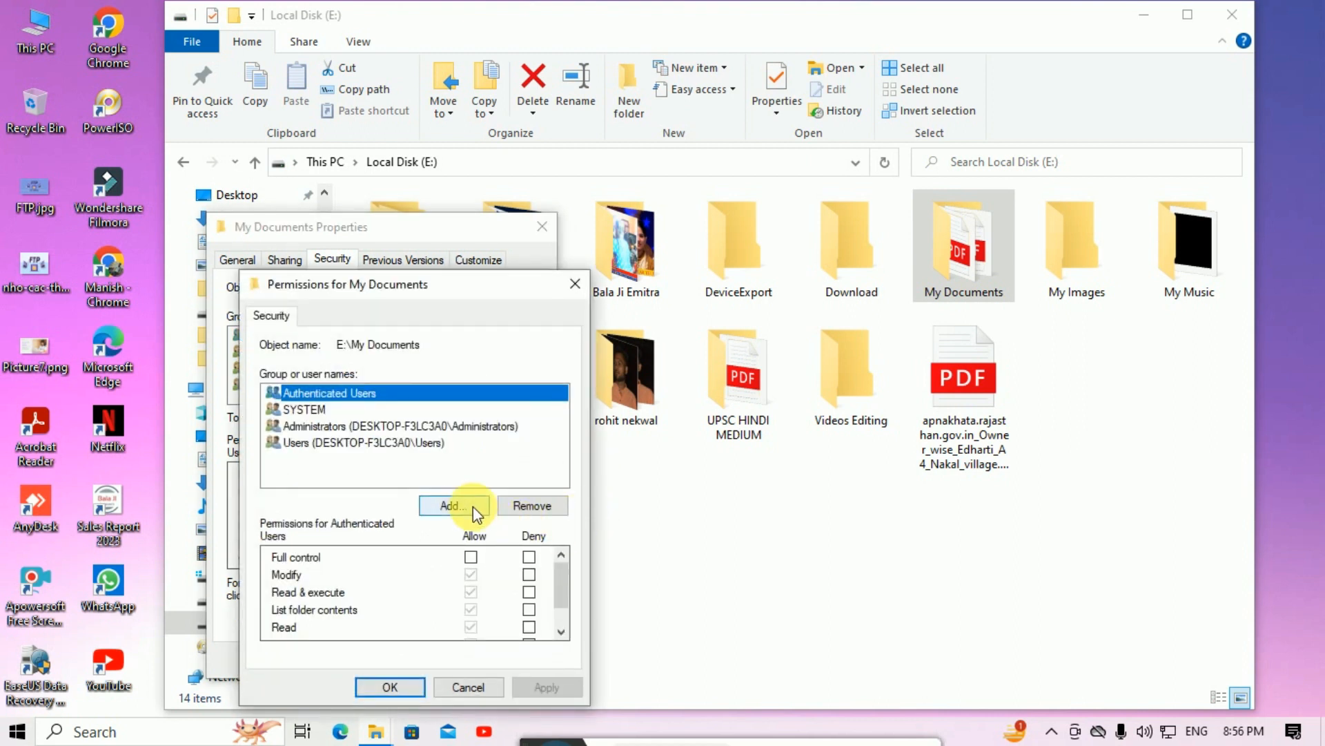
pyautogui.click(474, 507)
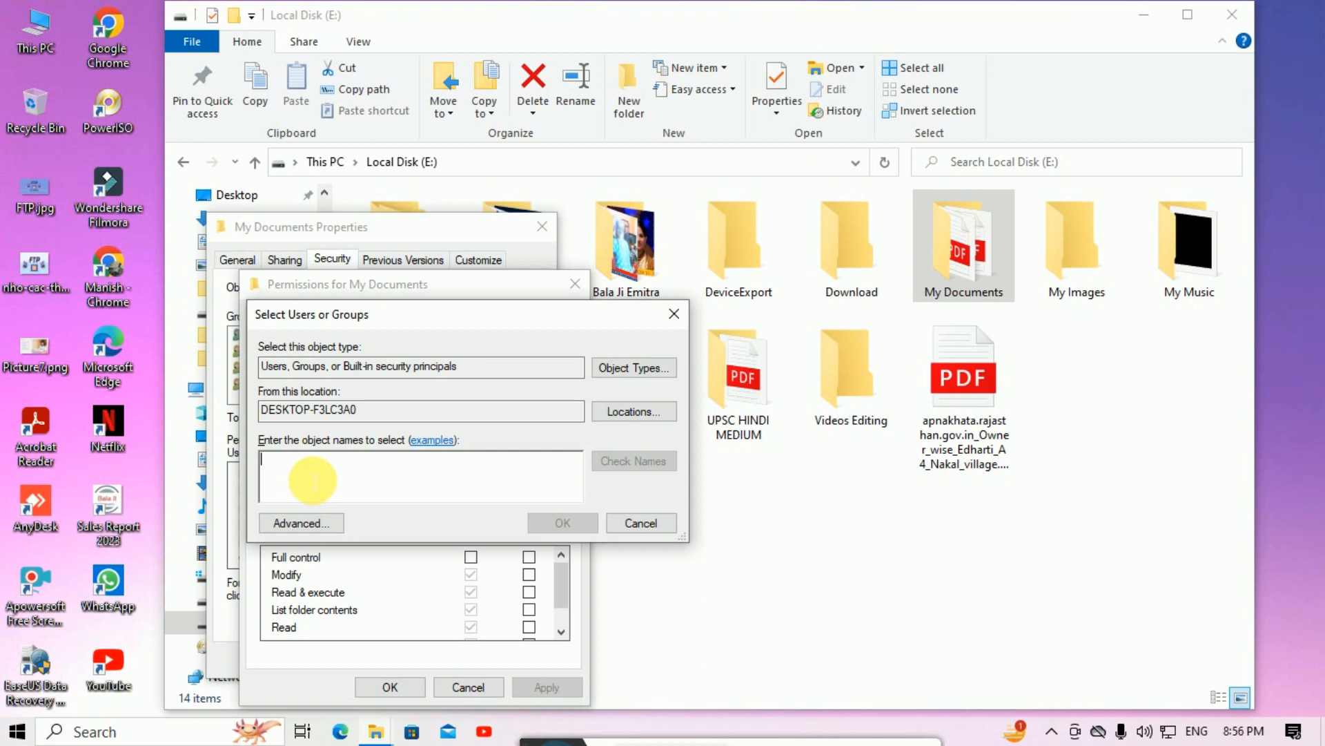
pyautogui.write('ftp-user')
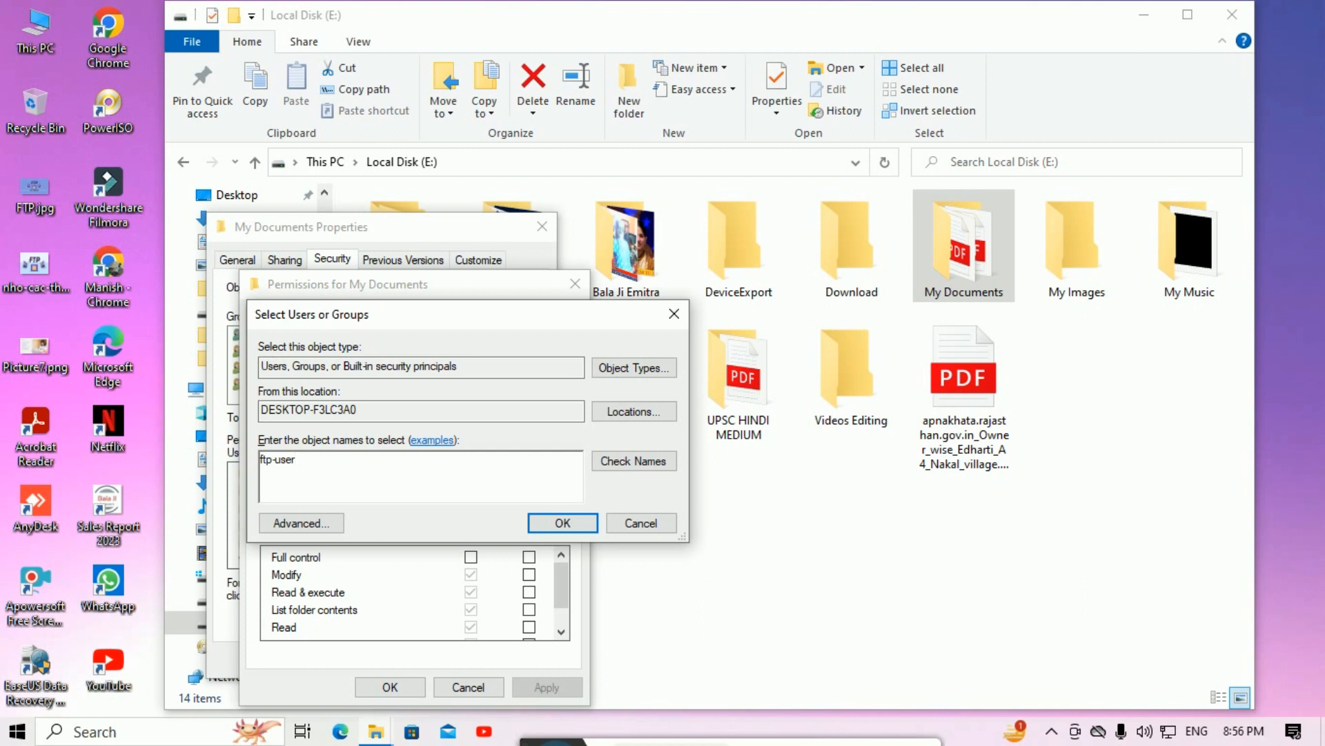
pyautogui.click(645, 459)
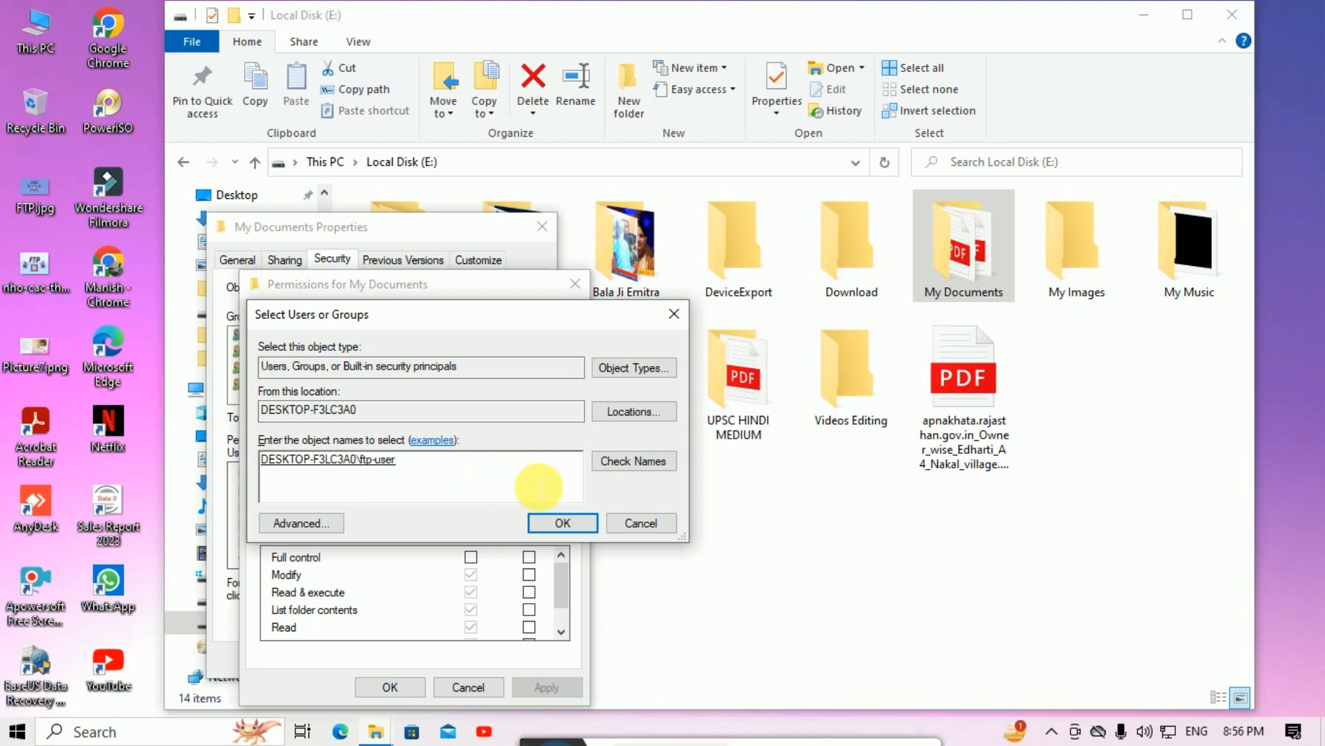
pyautogui.click(564, 523)
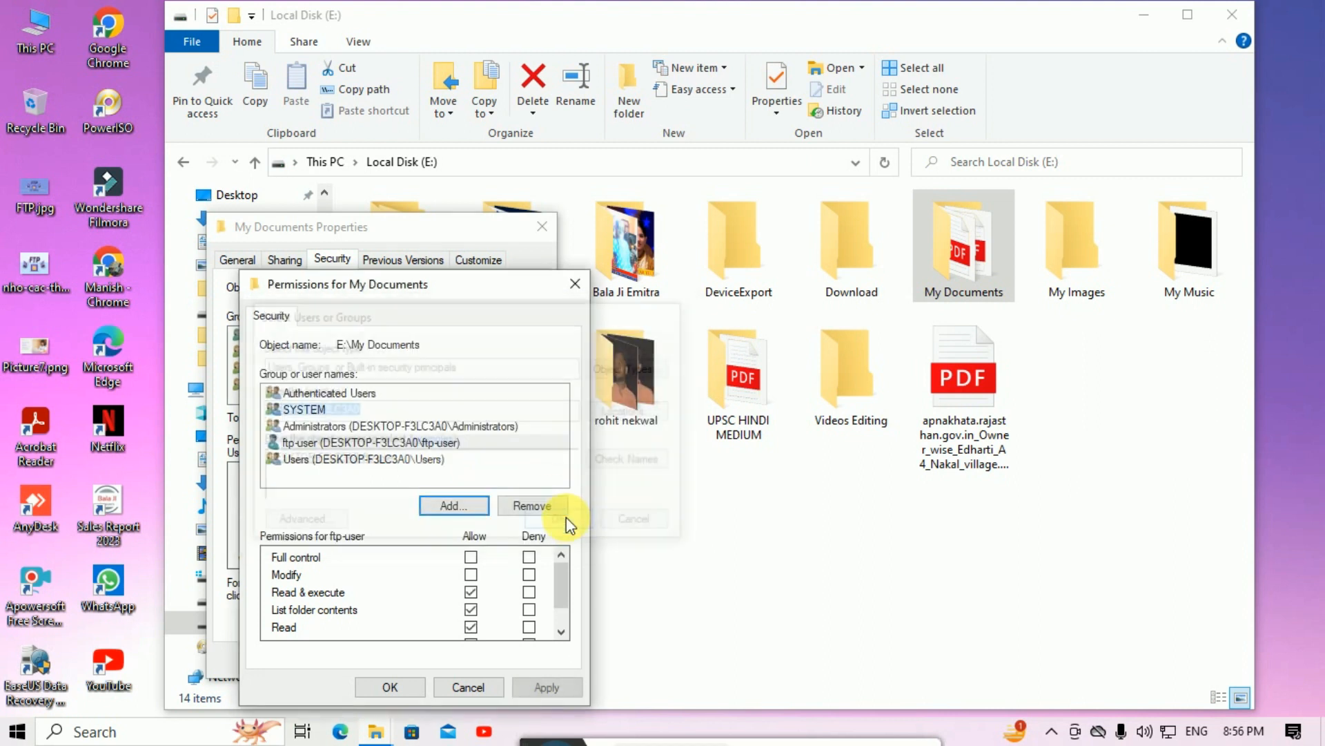
pyautogui.click(389, 687)
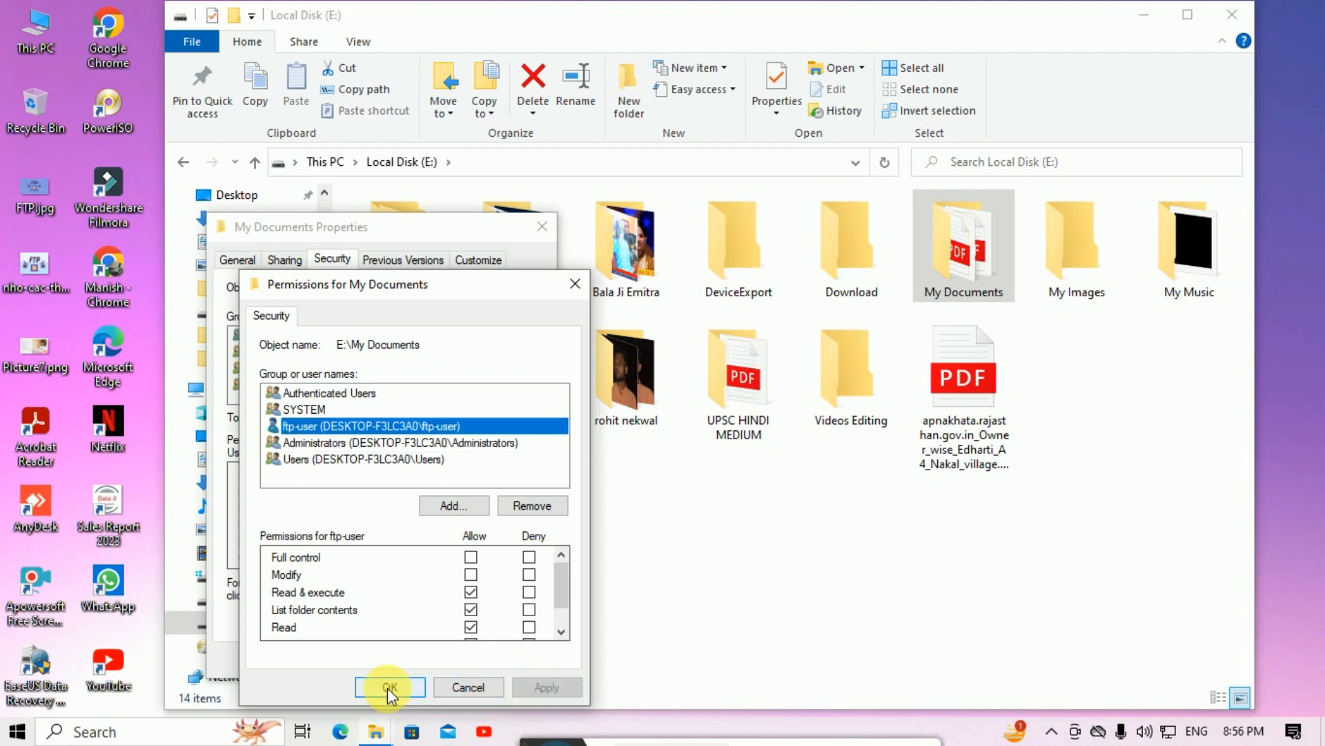
pyautogui.click(366, 660)
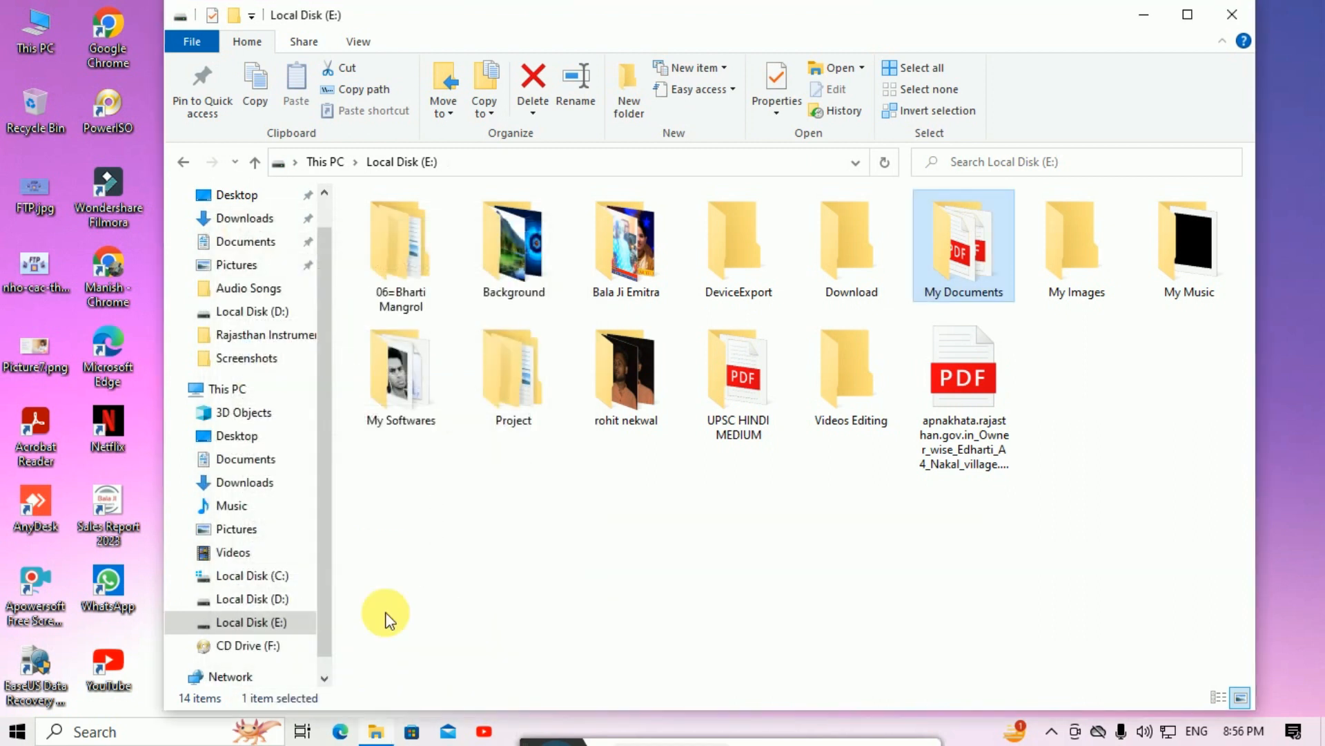
# Step: Close the Local Disk (E:) window, refresh the desktop, and open Edge's Default browser settings
pyautogui.click(1233, 17)
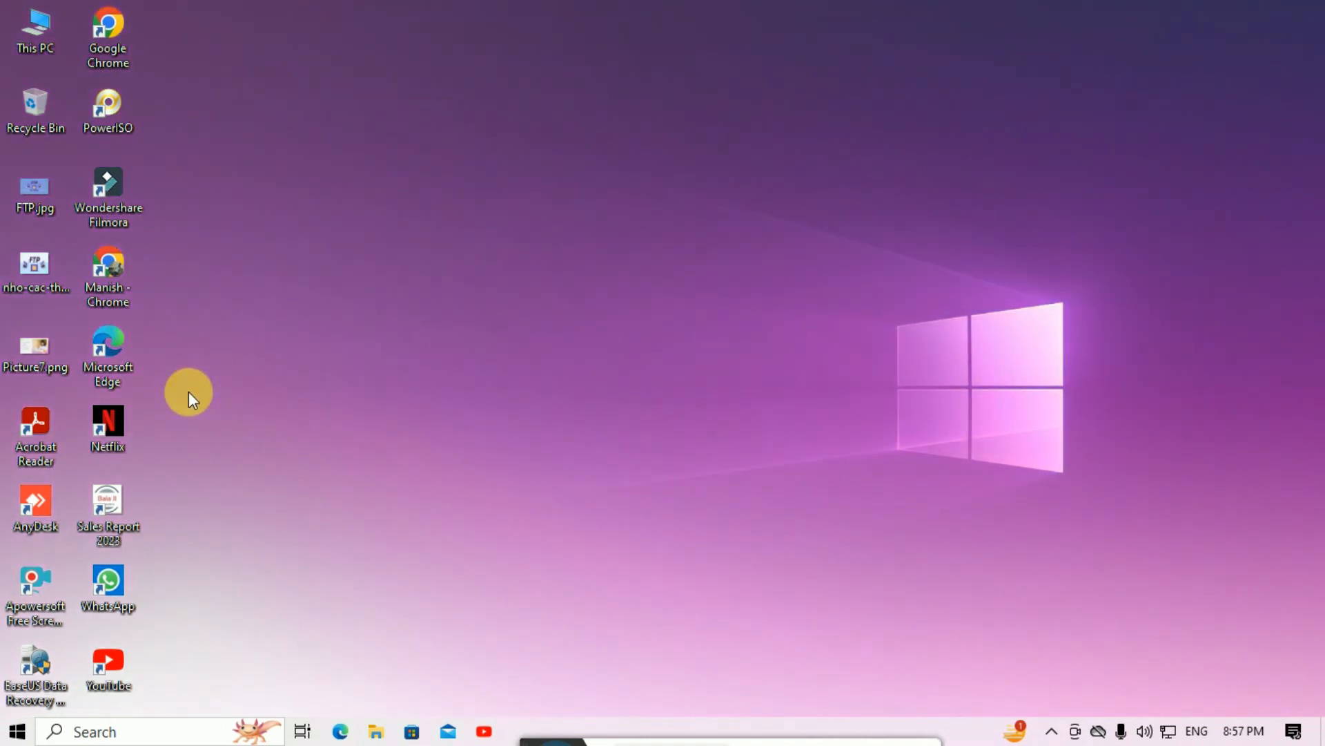
pyautogui.rightClick(188, 392)
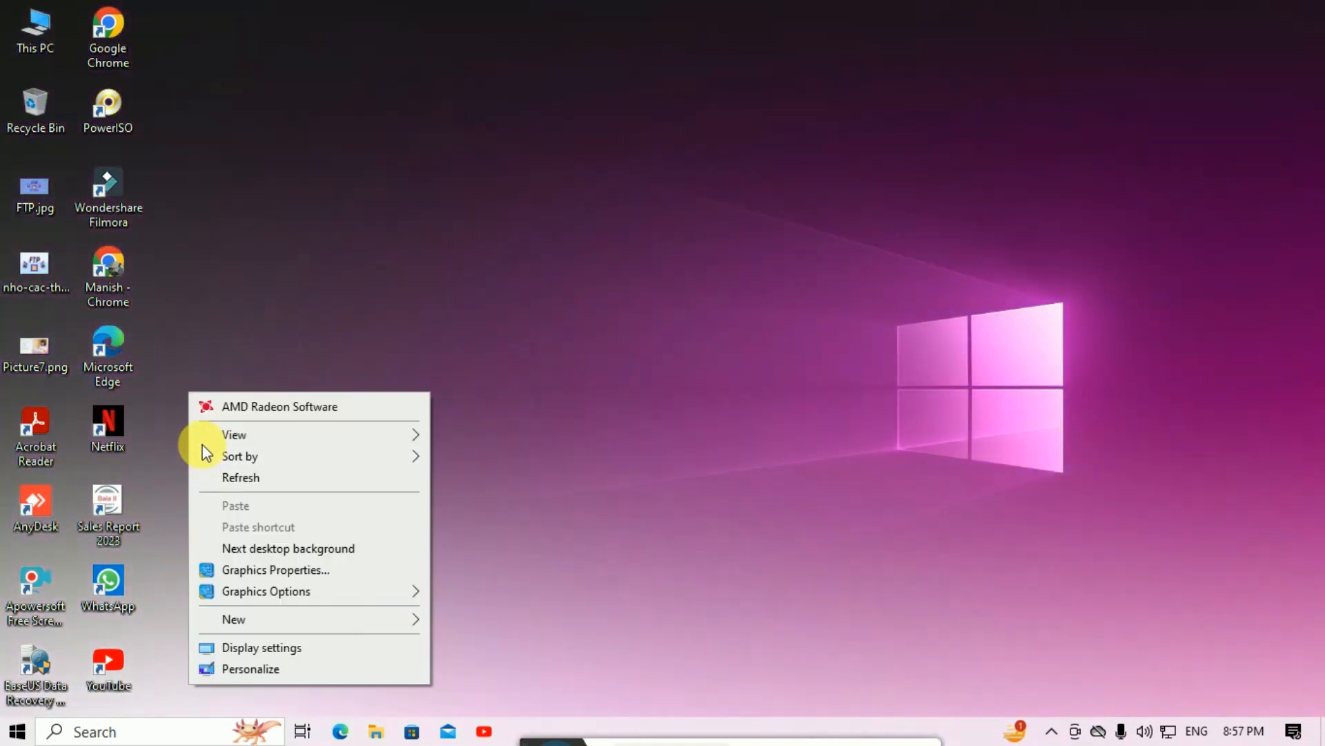
pyautogui.click(208, 473)
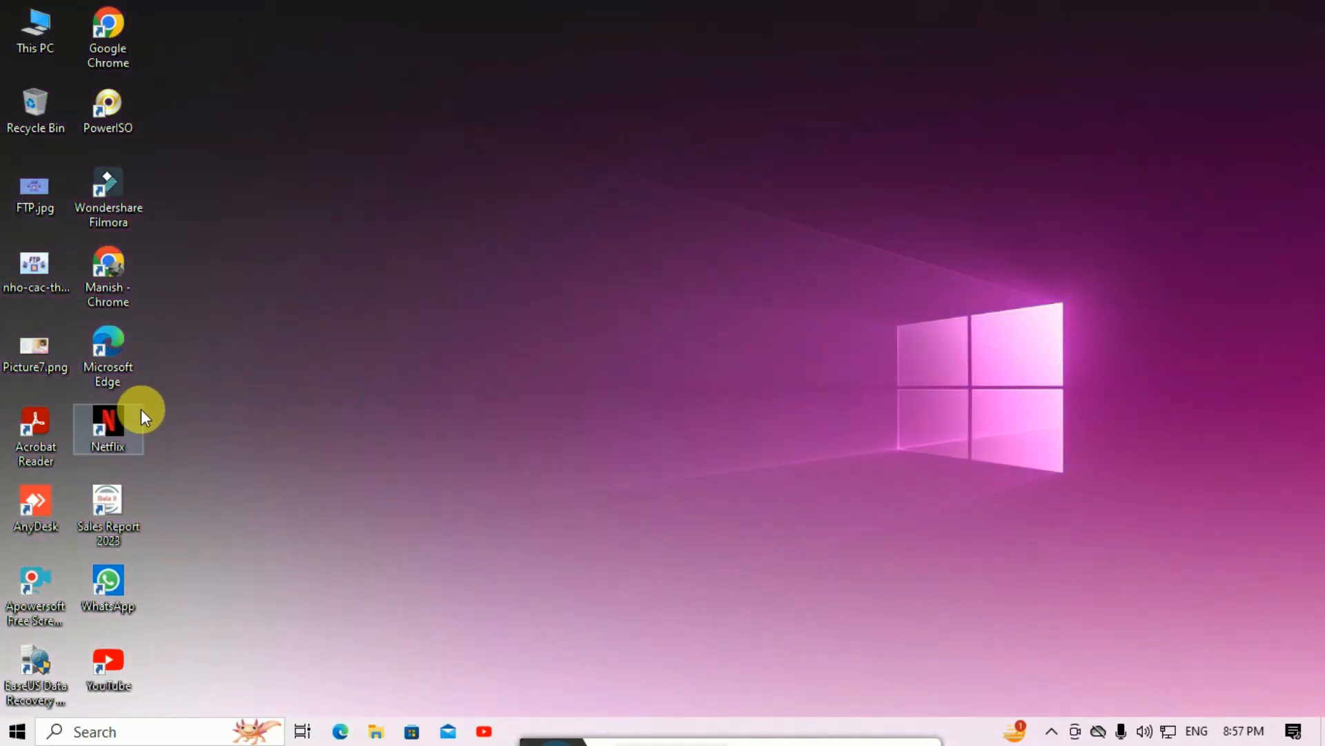
pyautogui.doubleClick(115, 380)
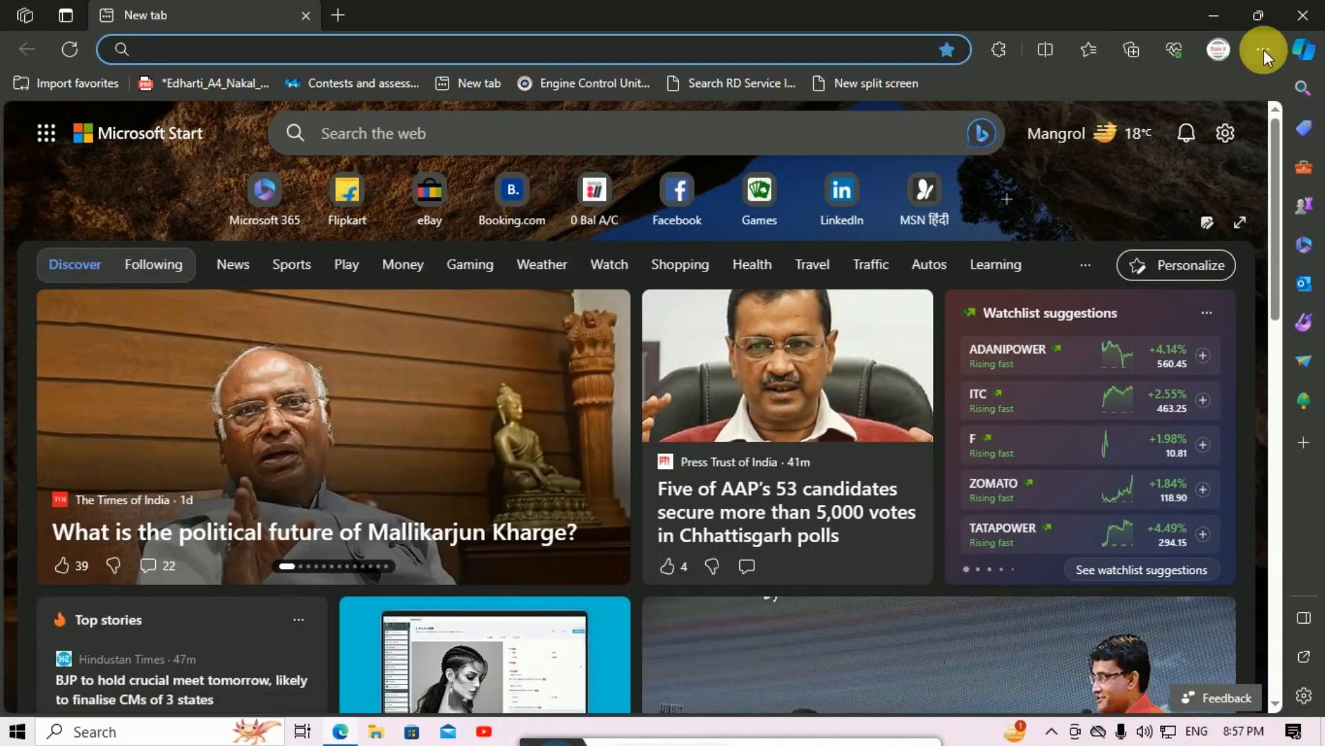
pyautogui.click(1264, 49)
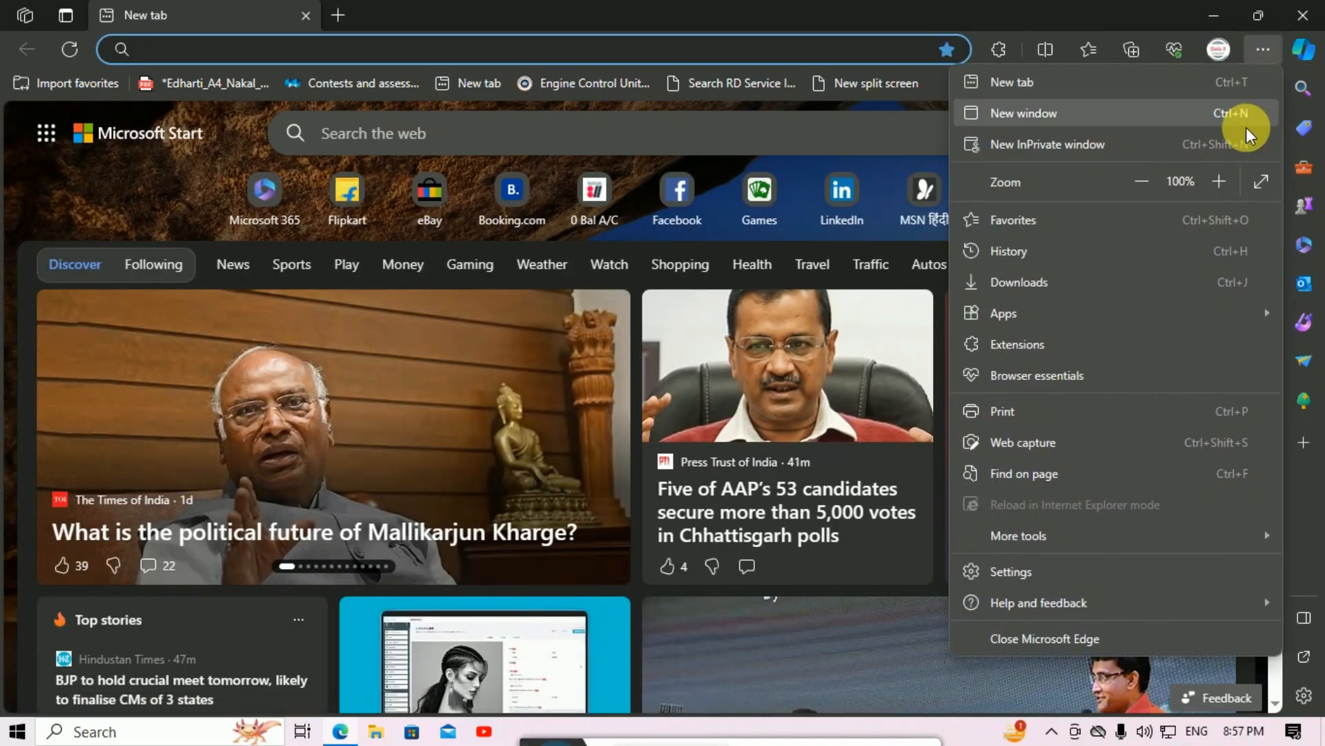
pyautogui.click(1139, 573)
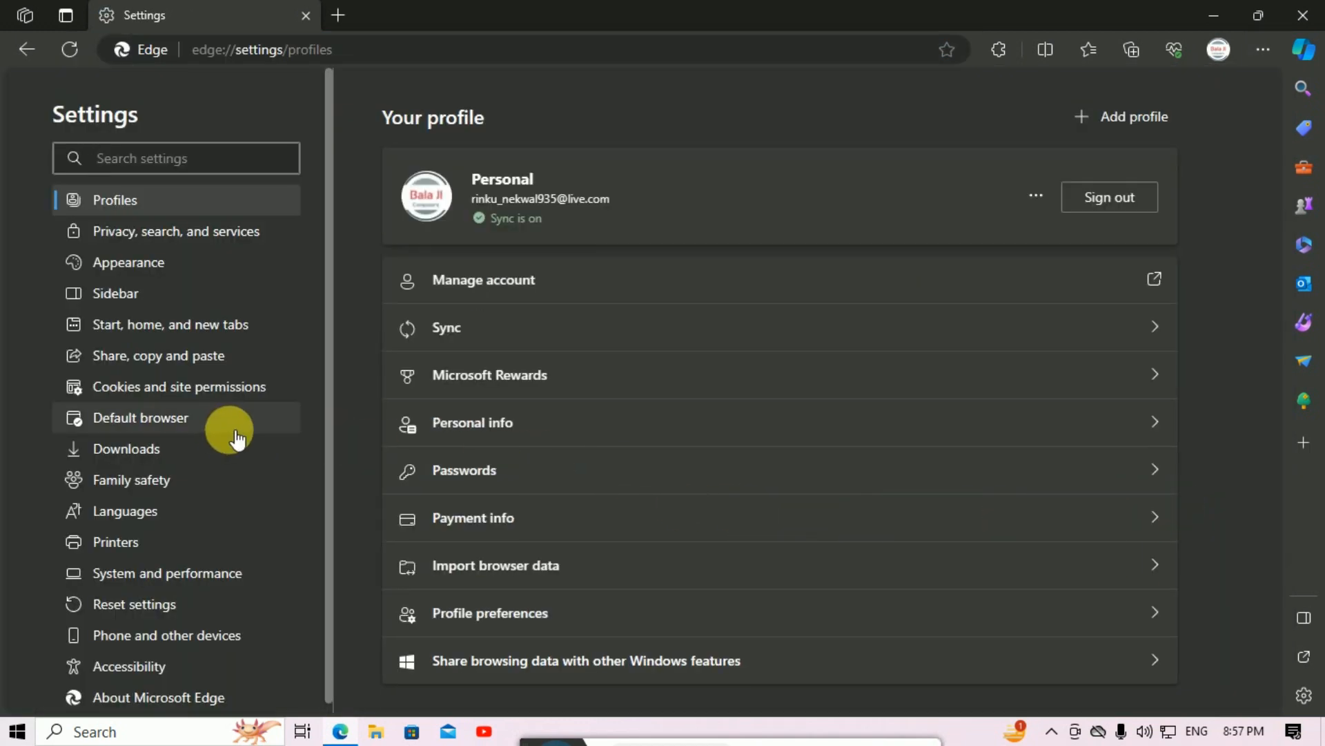
pyautogui.click(169, 427)
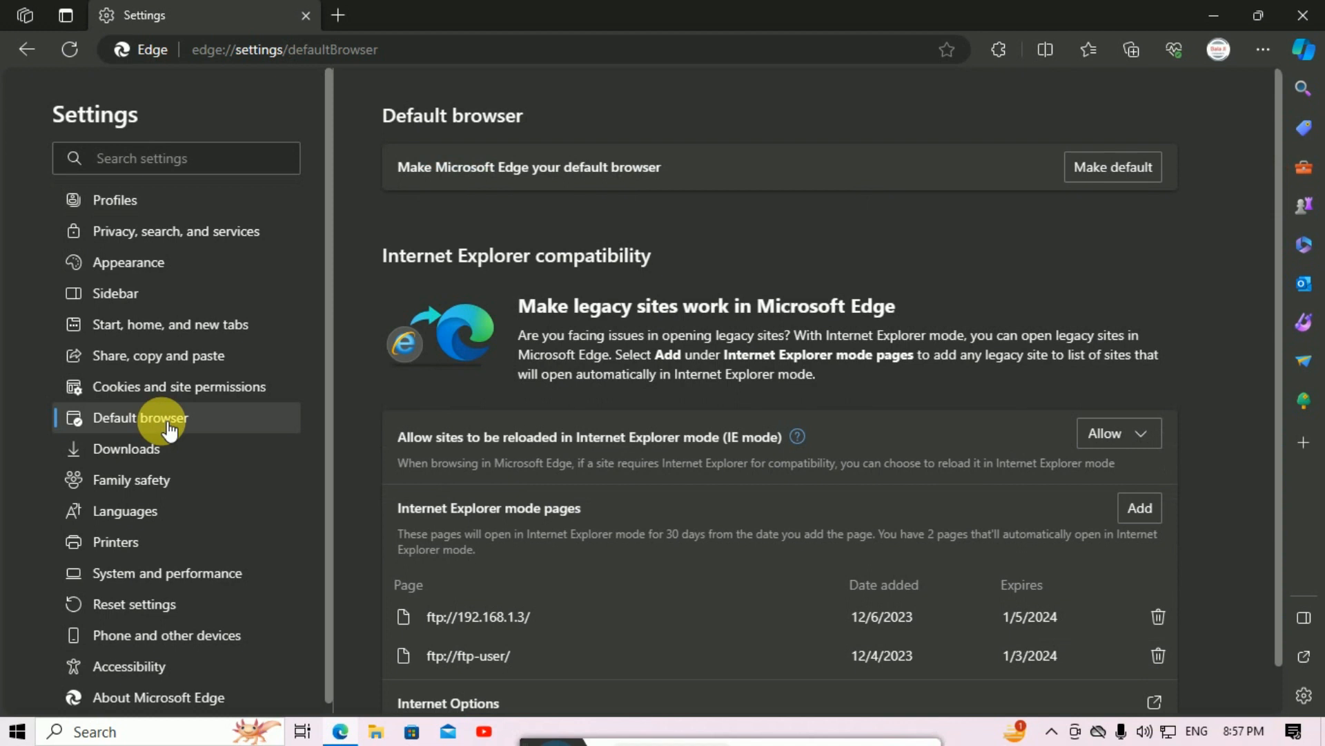
# Step: Add ftp://192.168.13 as an Internet Explorer mode page, then close Edge
pyautogui.click(1135, 504)
pyautogui.click(597, 415)
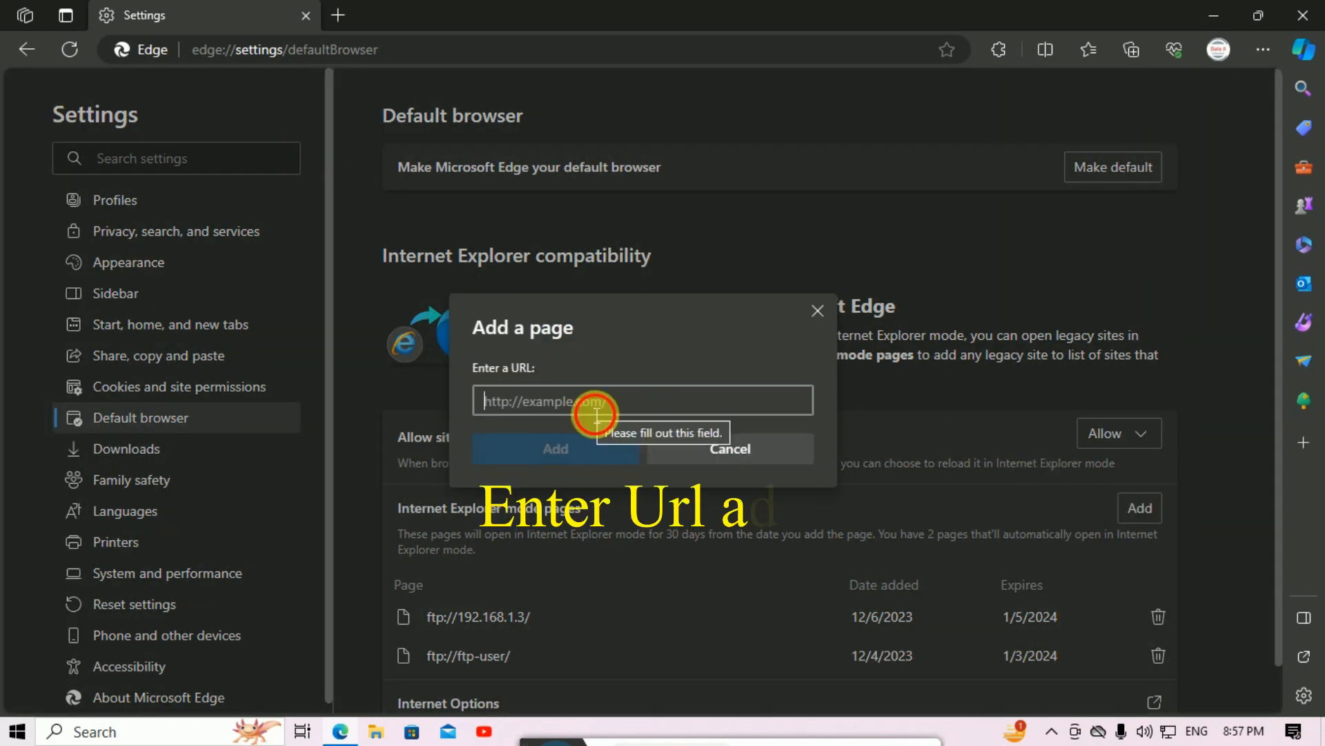
pyautogui.write('ftp')
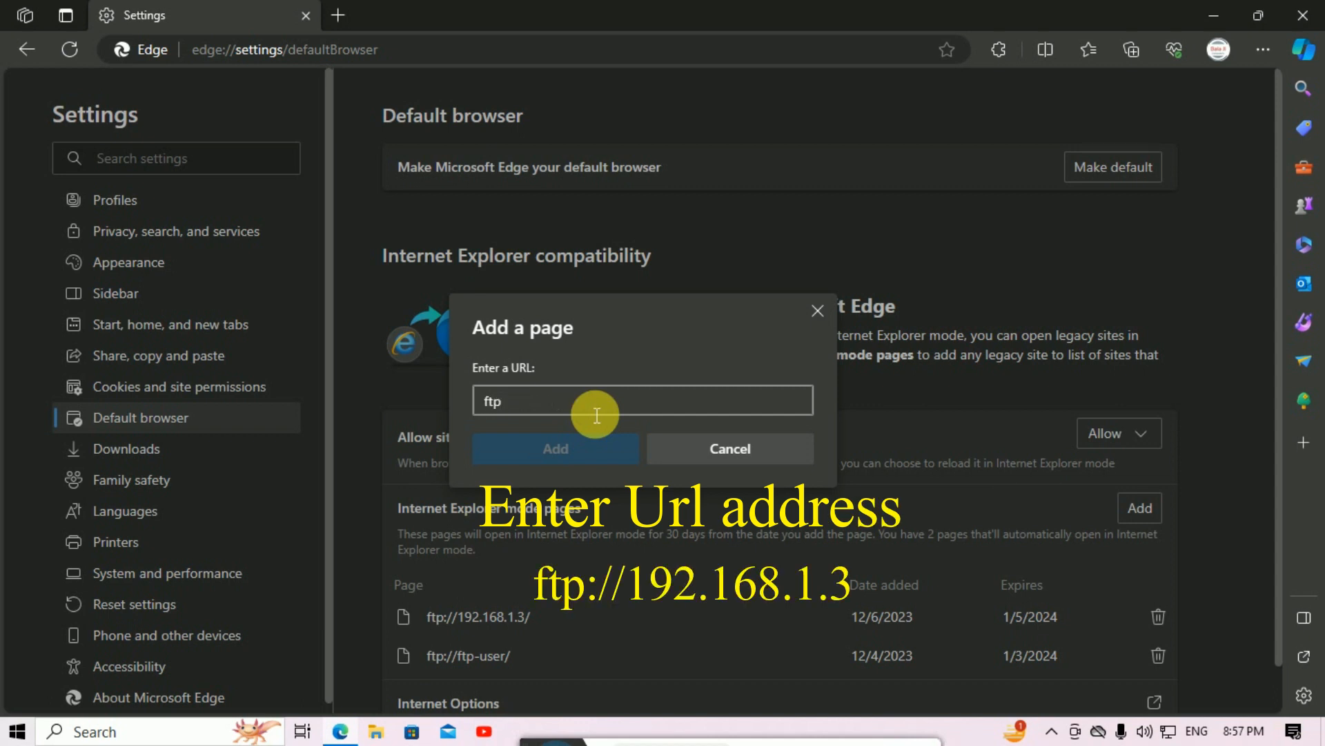
pyautogui.write('://192.168')
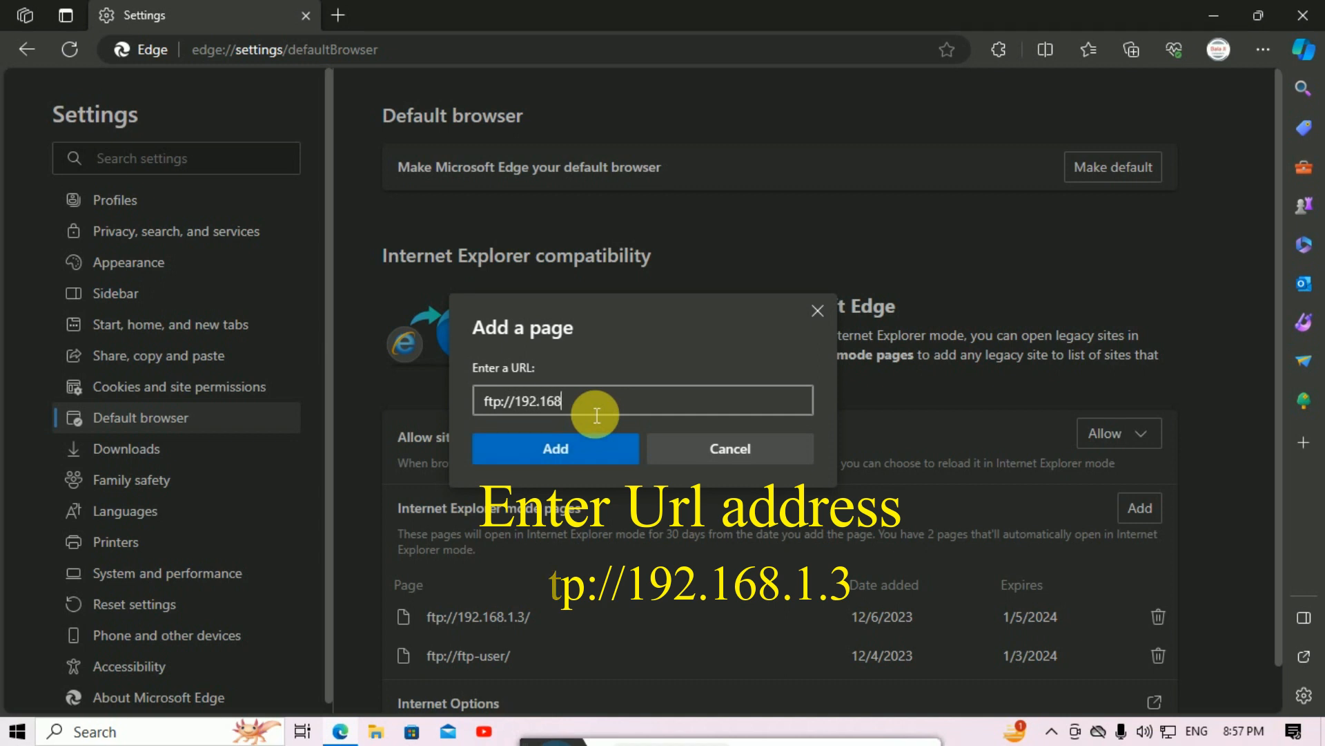
pyautogui.write('.1')
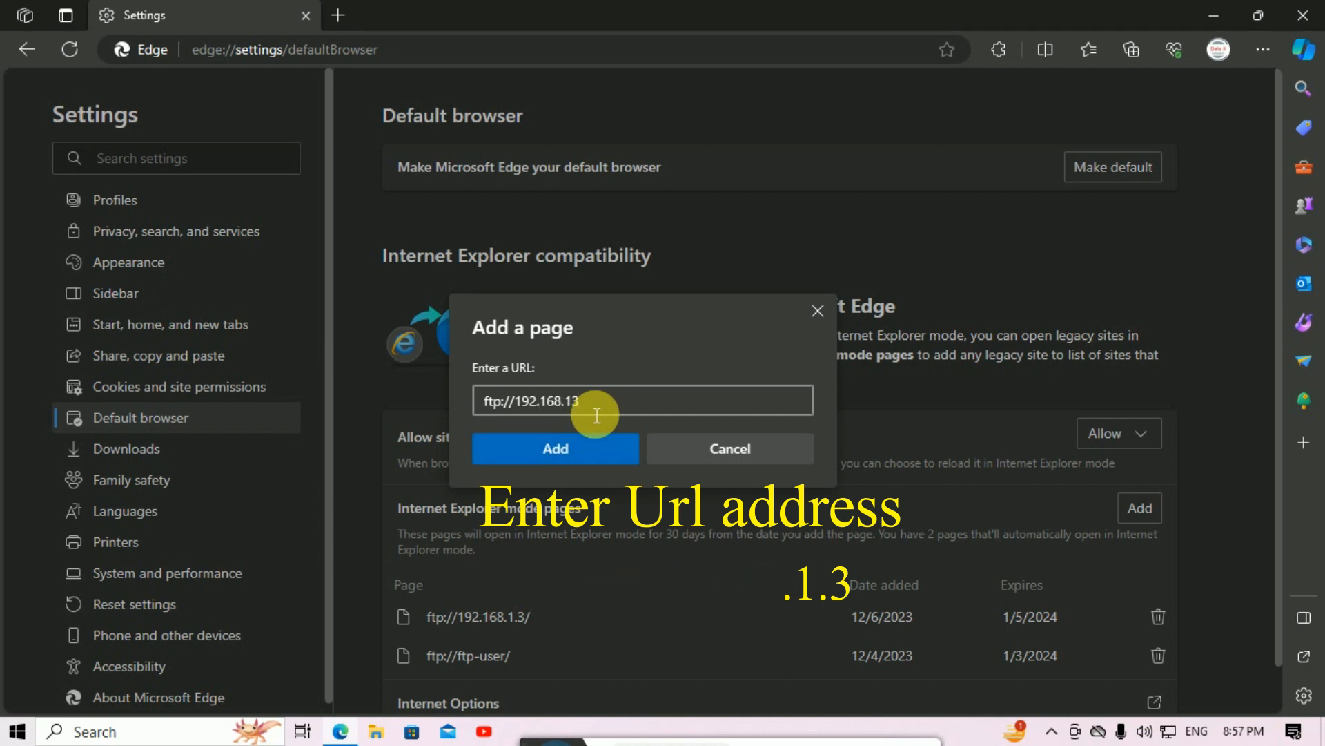
pyautogui.write('3')
pyautogui.click(593, 456)
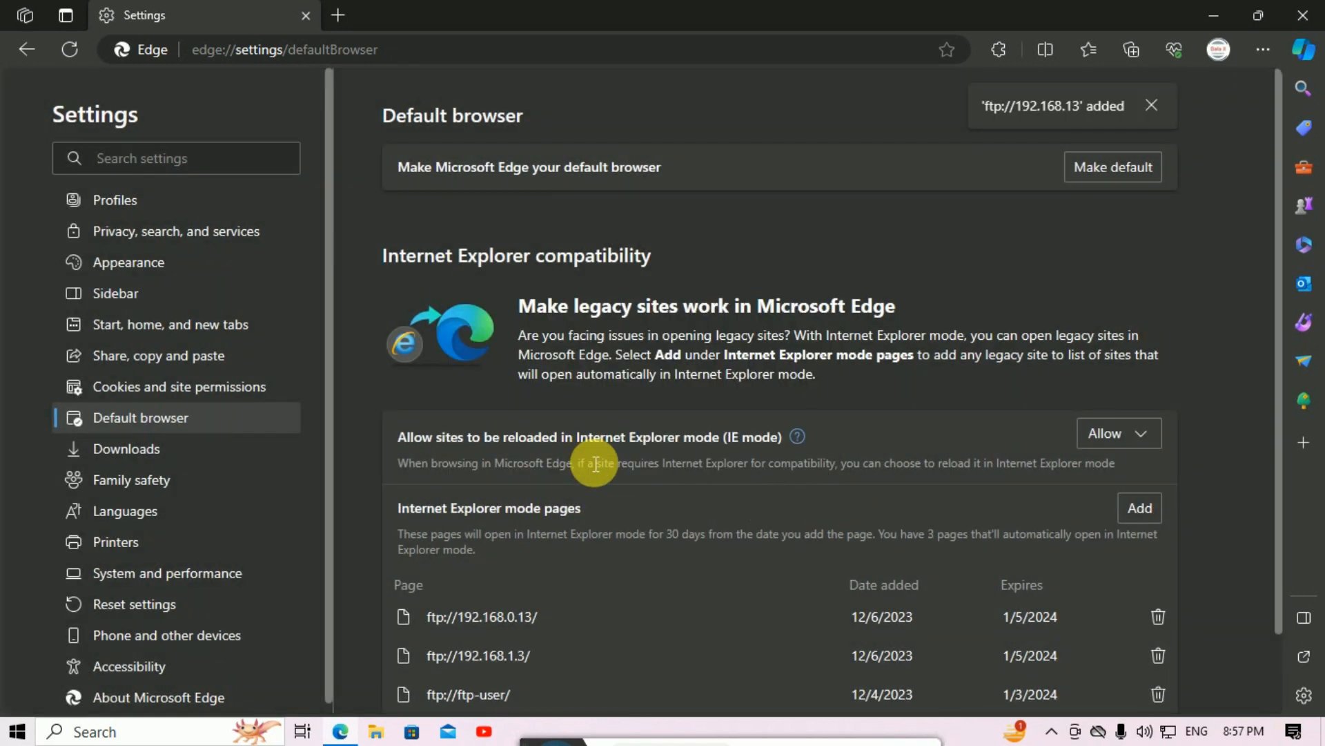
pyautogui.click(1303, 15)
# Step: Relaunch Edge, go to ftp://192.168.1.3 and log on as ftp-user with its password
pyautogui.doubleClick(114, 351)
pyautogui.click(232, 60)
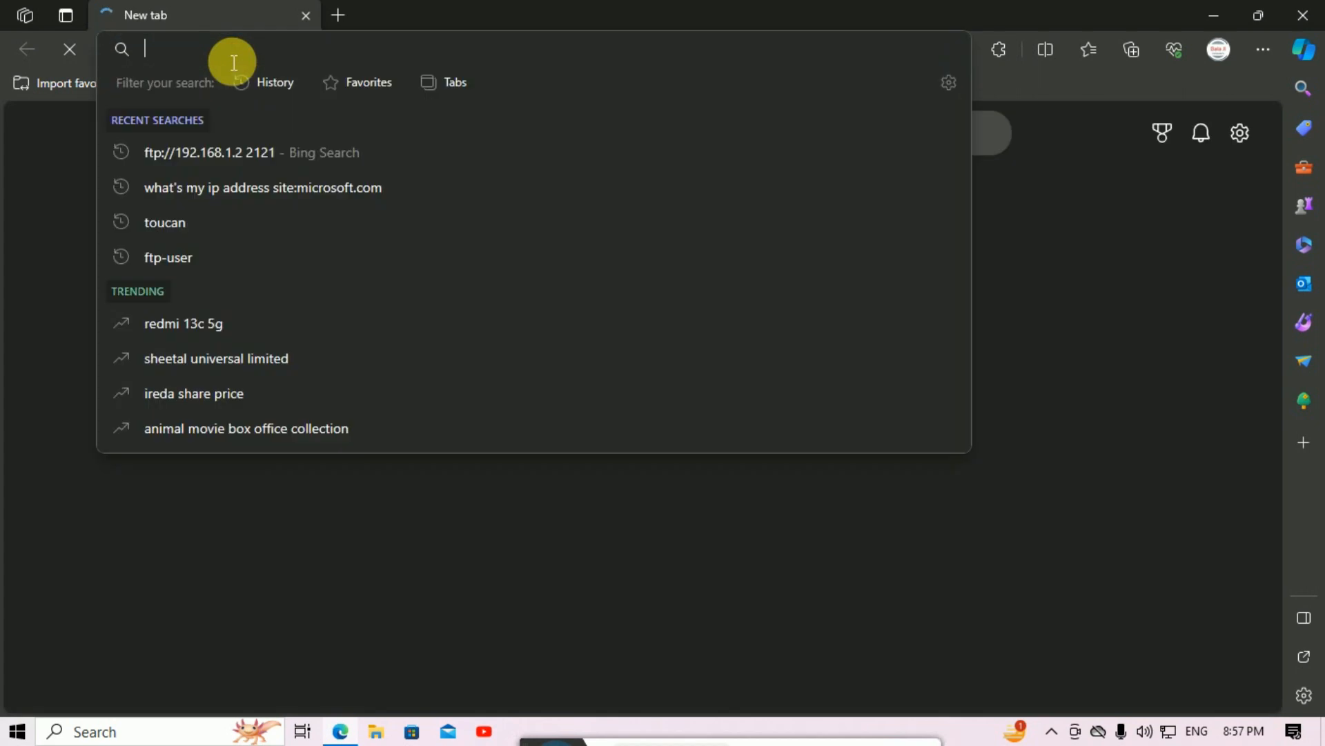
pyautogui.write('ft')
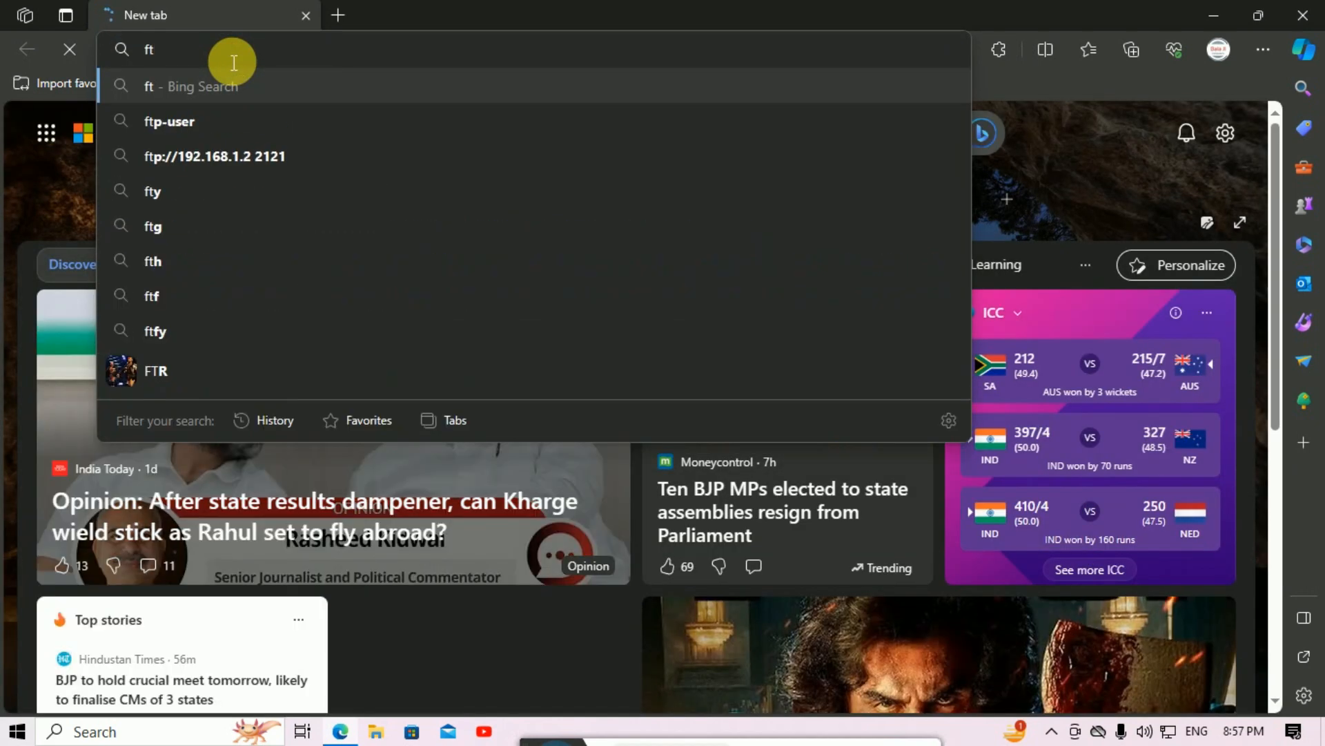
pyautogui.write('p:')
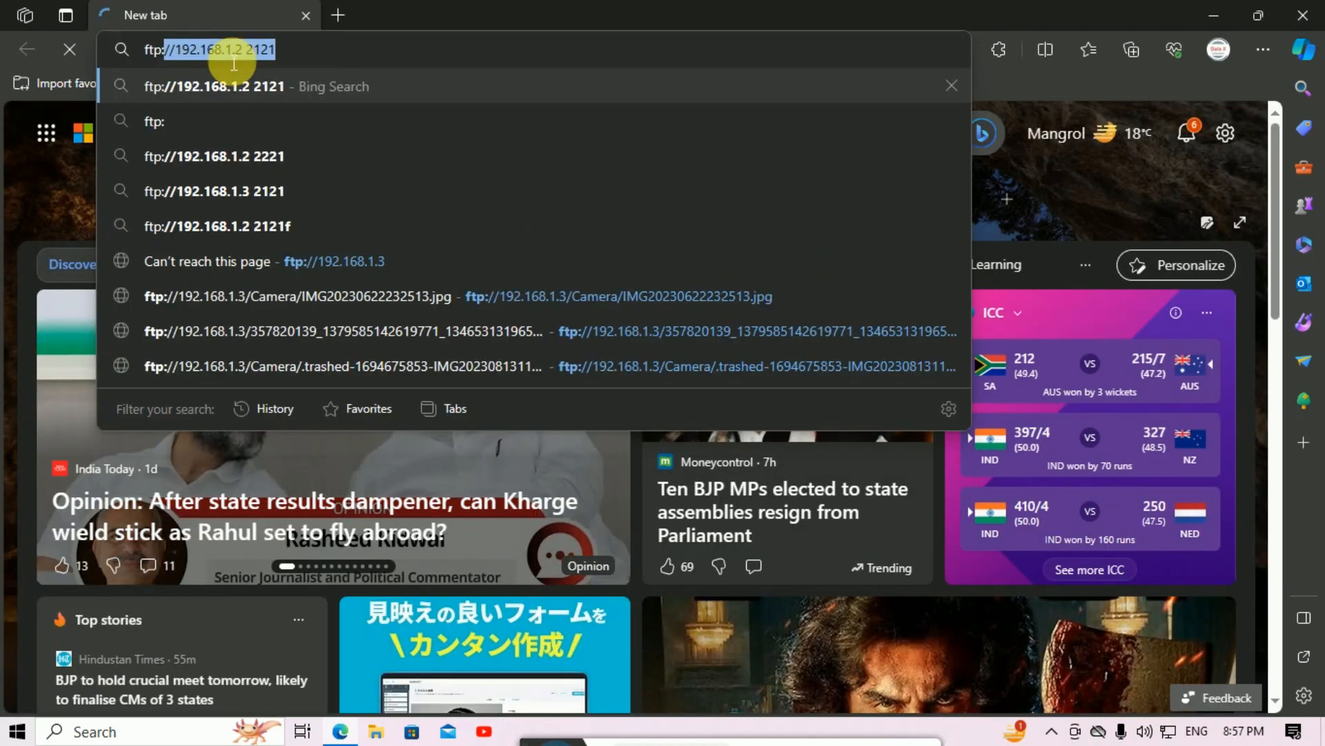
pyautogui.write('//')
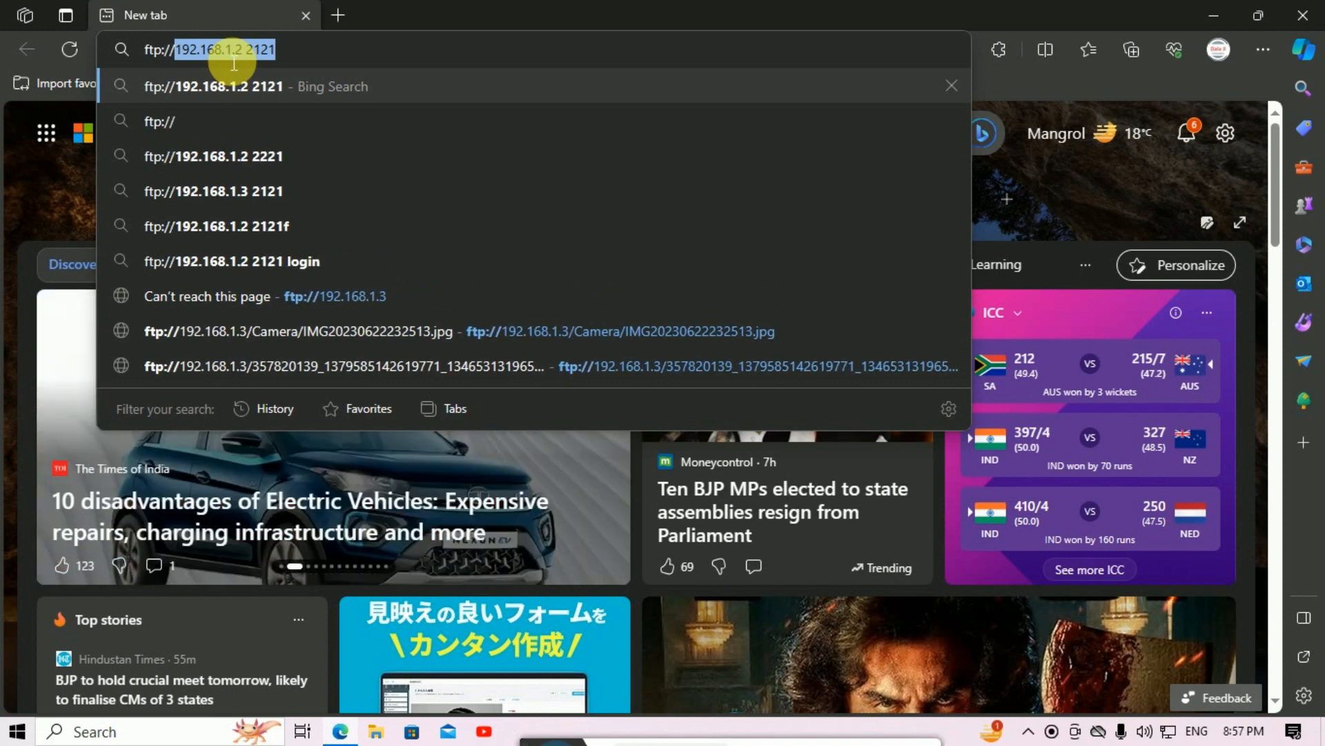
pyautogui.write('192.1')
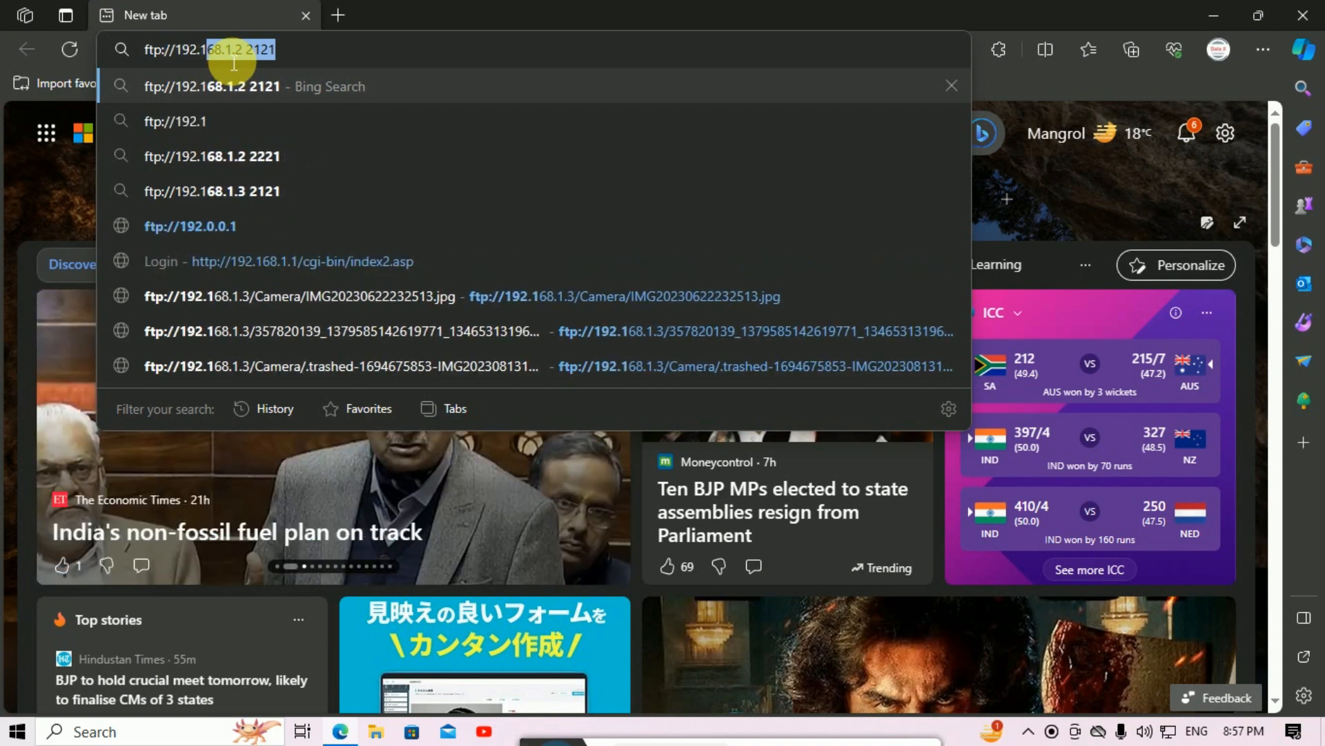
pyautogui.write('68.1.3')
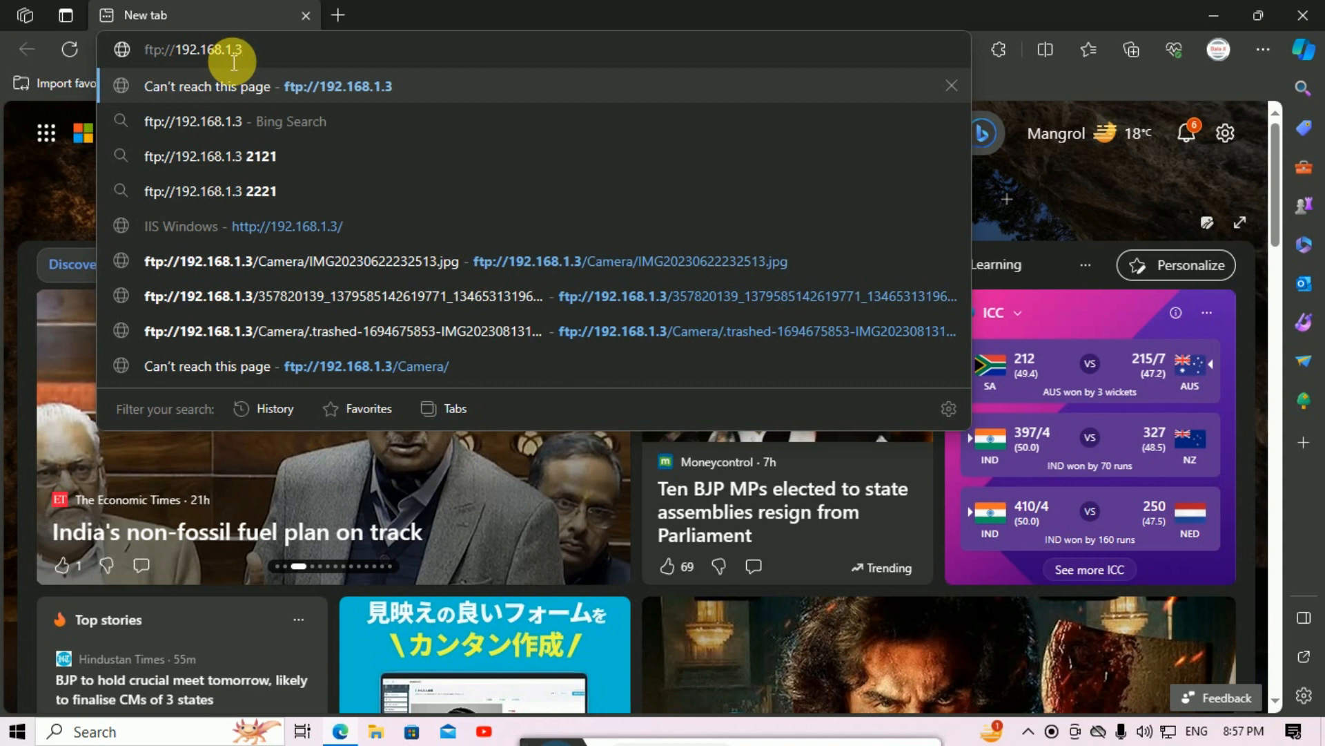
pyautogui.press('Return')
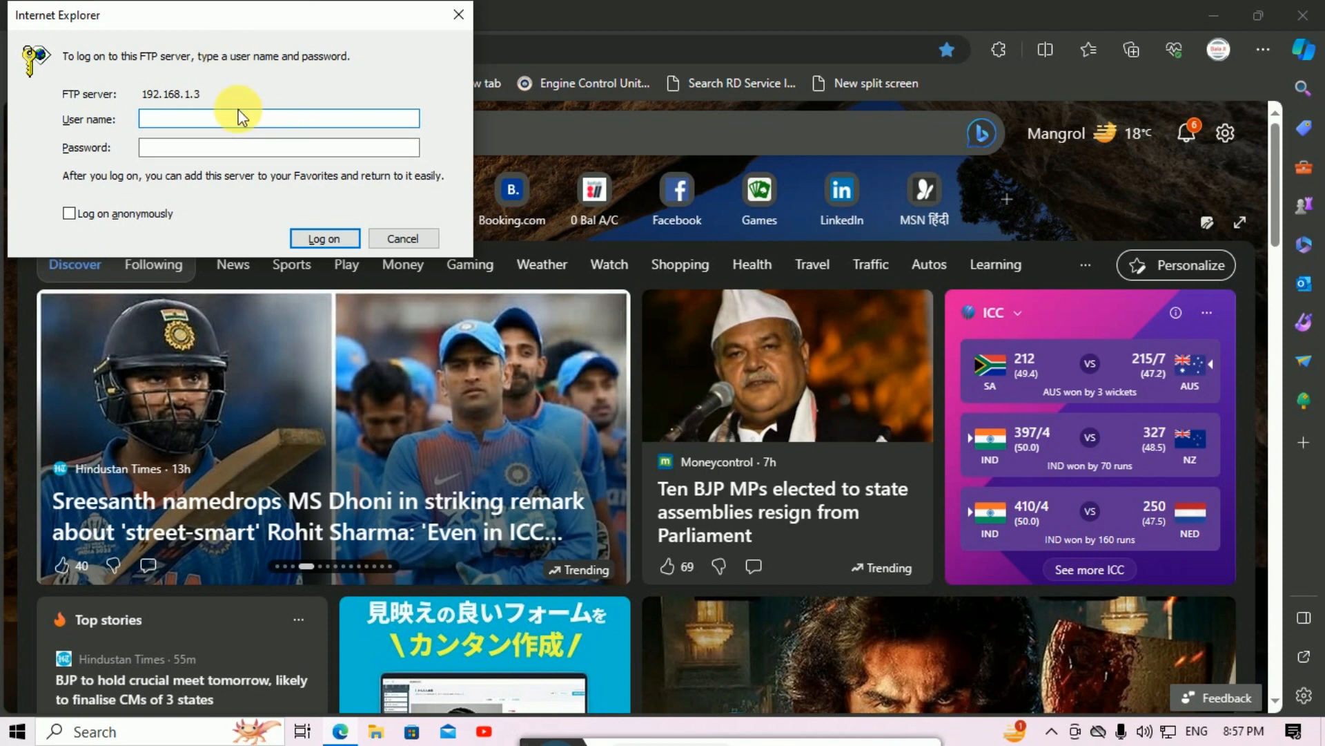
pyautogui.write('ftp-user')
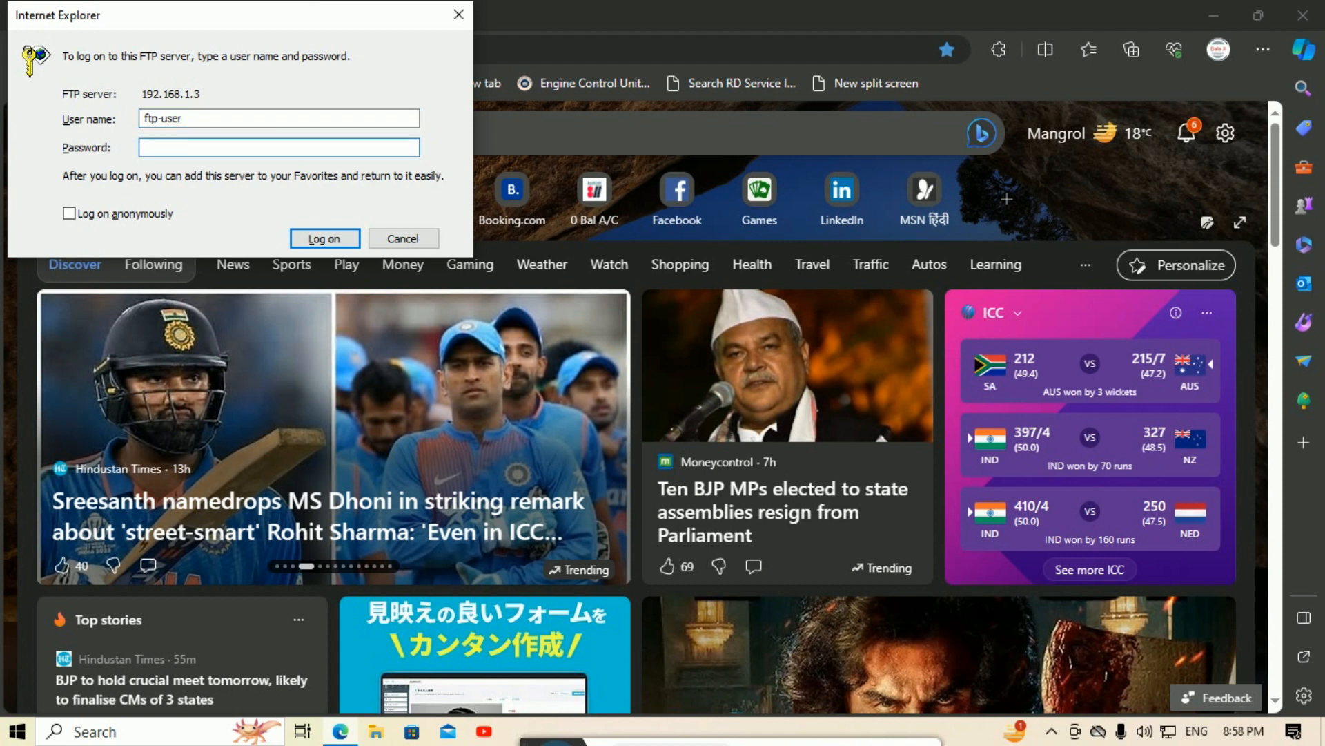
pyautogui.click(317, 237)
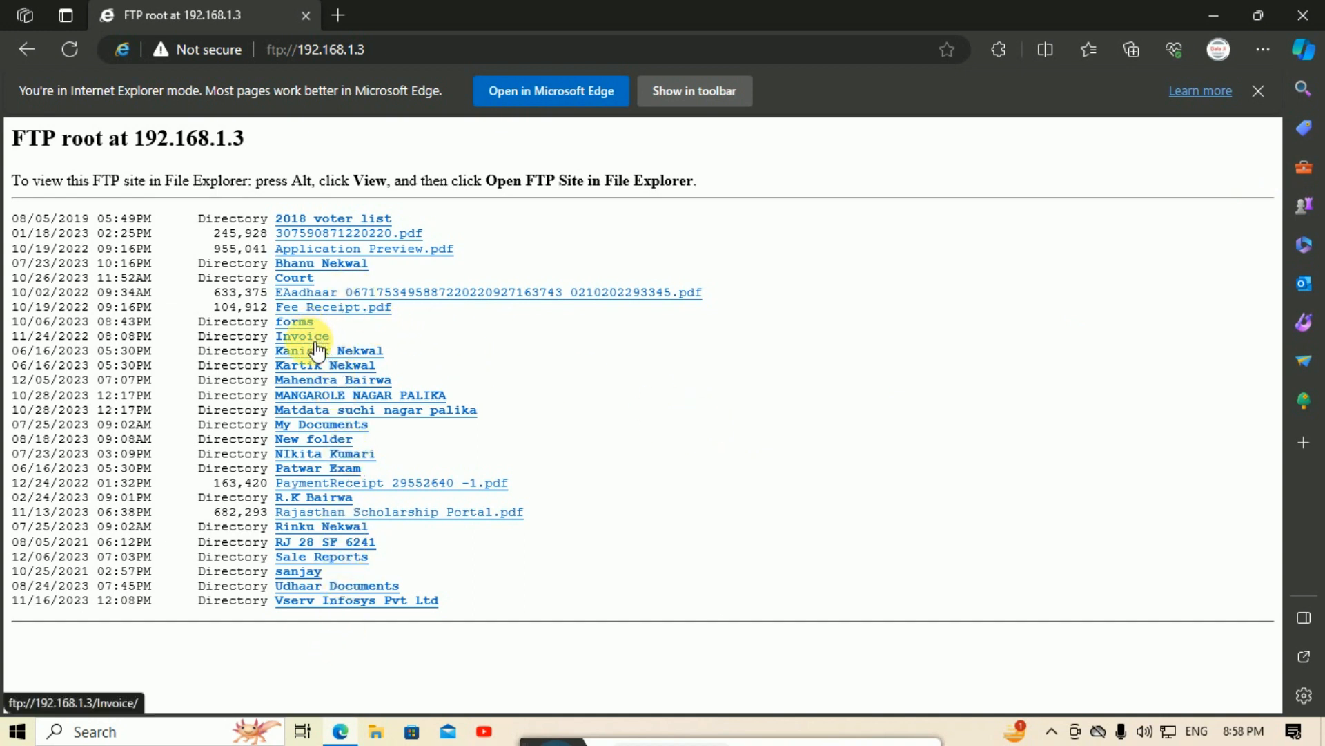
# Step: Open New folder in the FTP root listing, then the PDF inside it
pyautogui.click(329, 446)
pyautogui.click(385, 247)
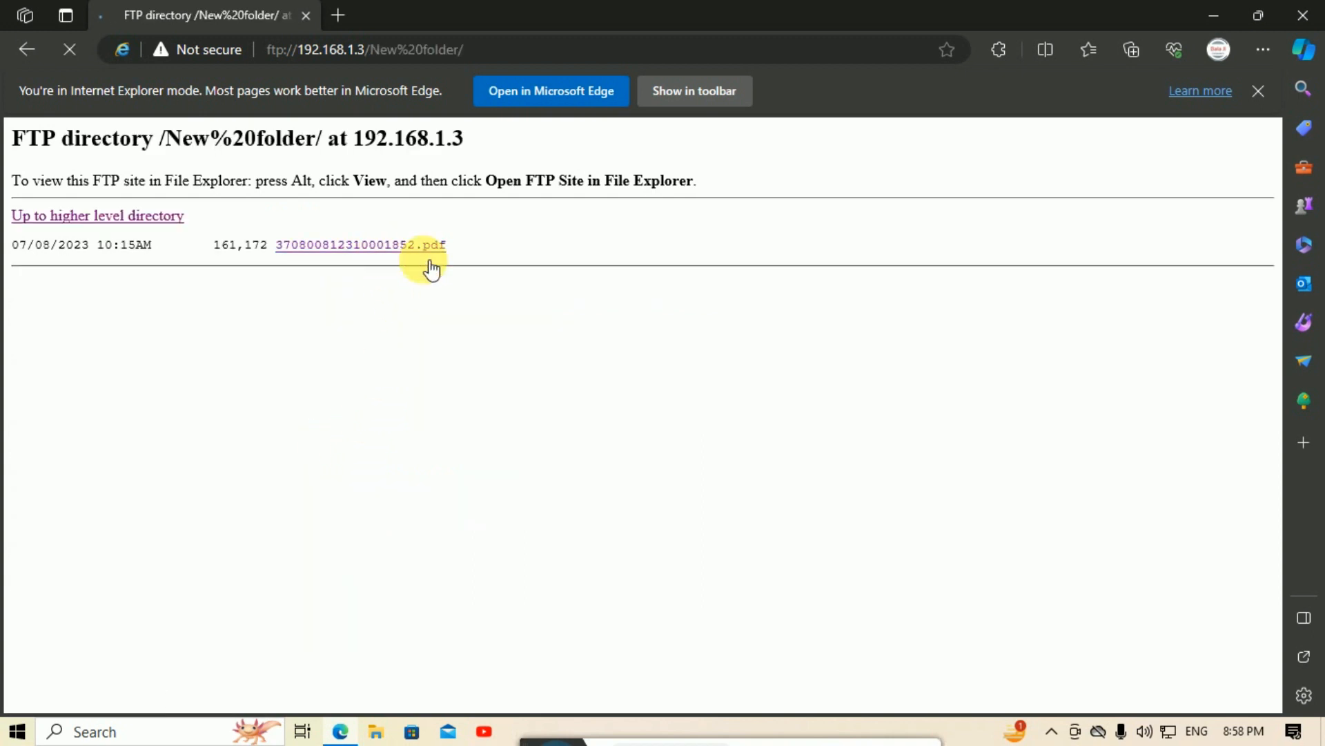